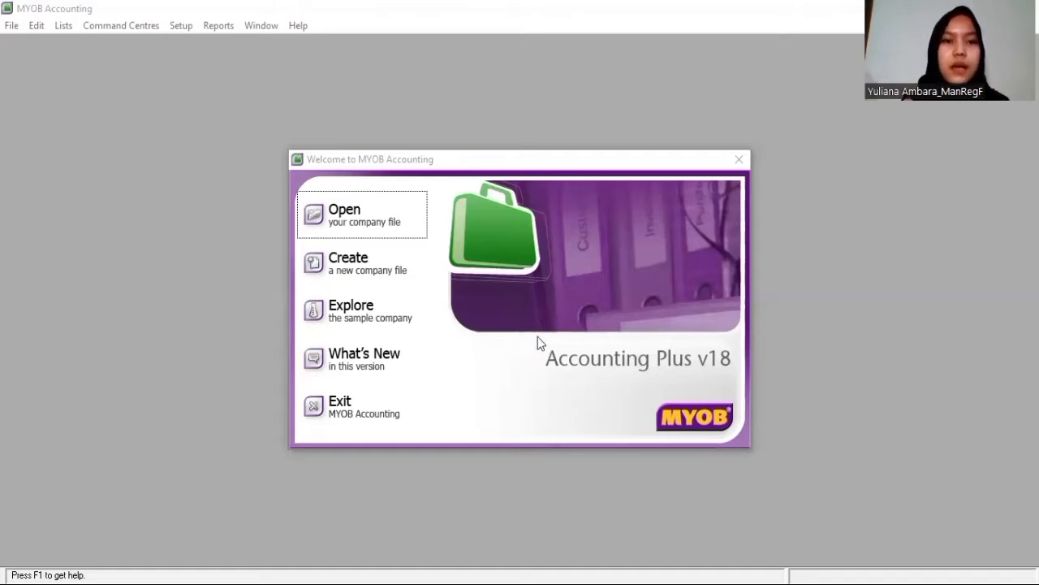
# Start a new company file and enter the serial number and company name PT.Nusantara
pyautogui.click(347, 261)
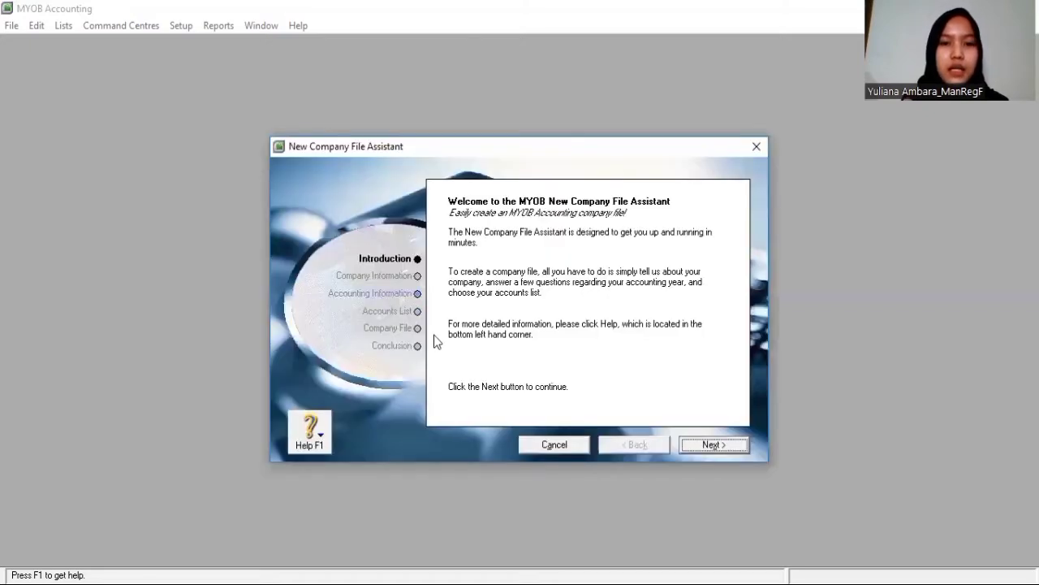
pyautogui.click(712, 445)
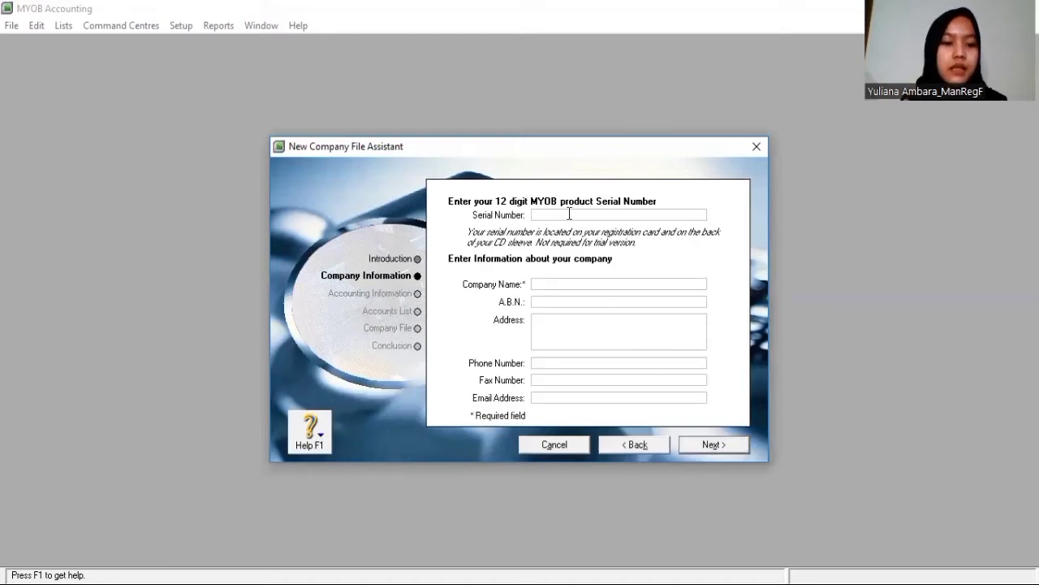
pyautogui.write('12')
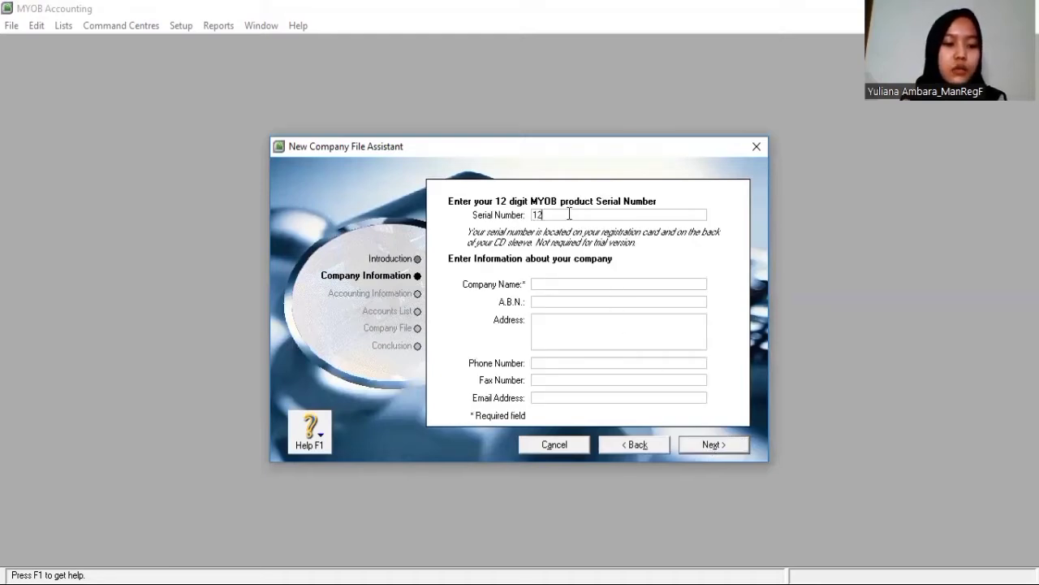
pyautogui.write('3456')
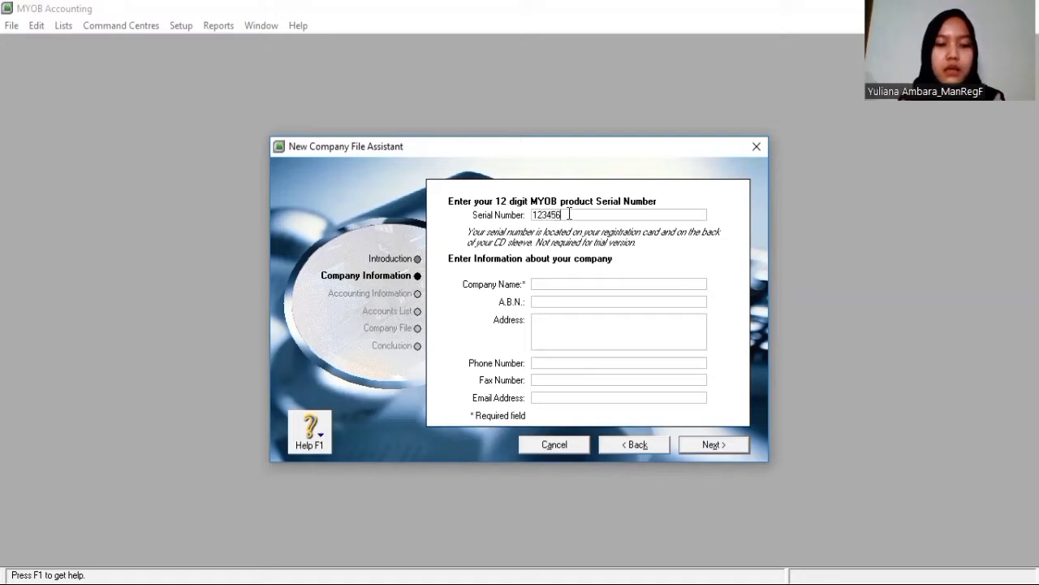
pyautogui.write('789123')
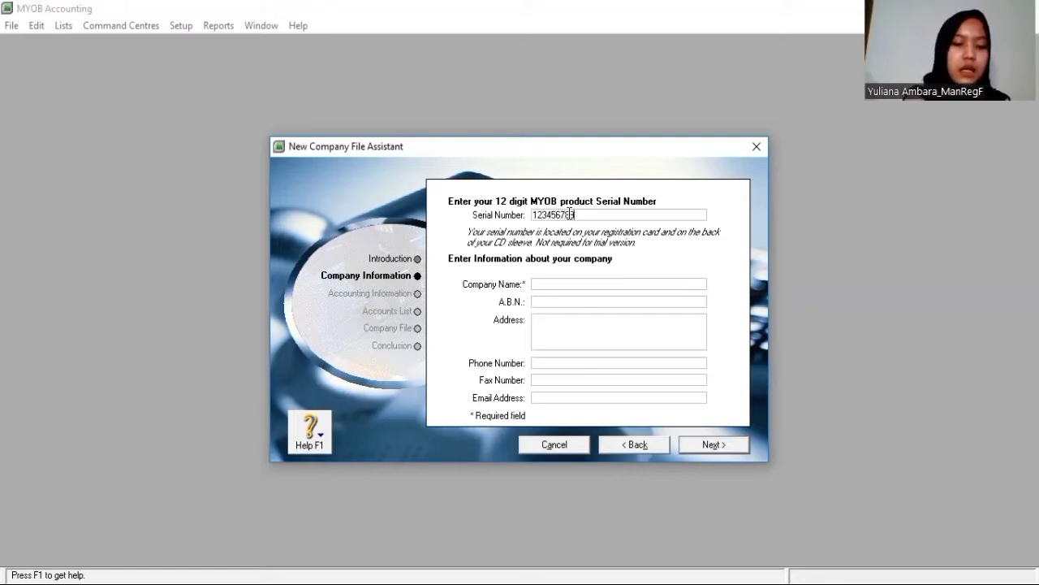
pyautogui.click(582, 283)
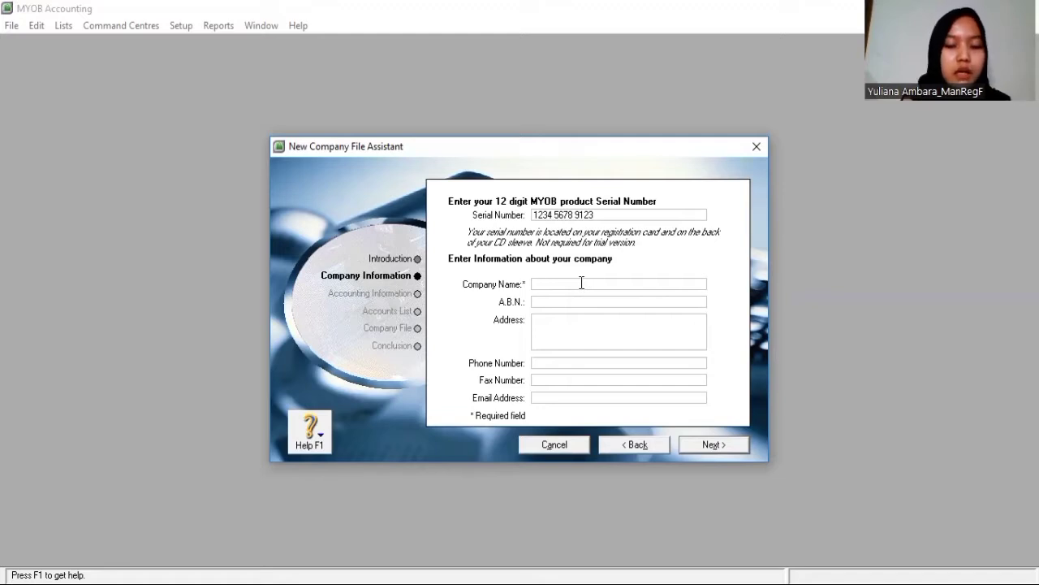
pyautogui.write('p')
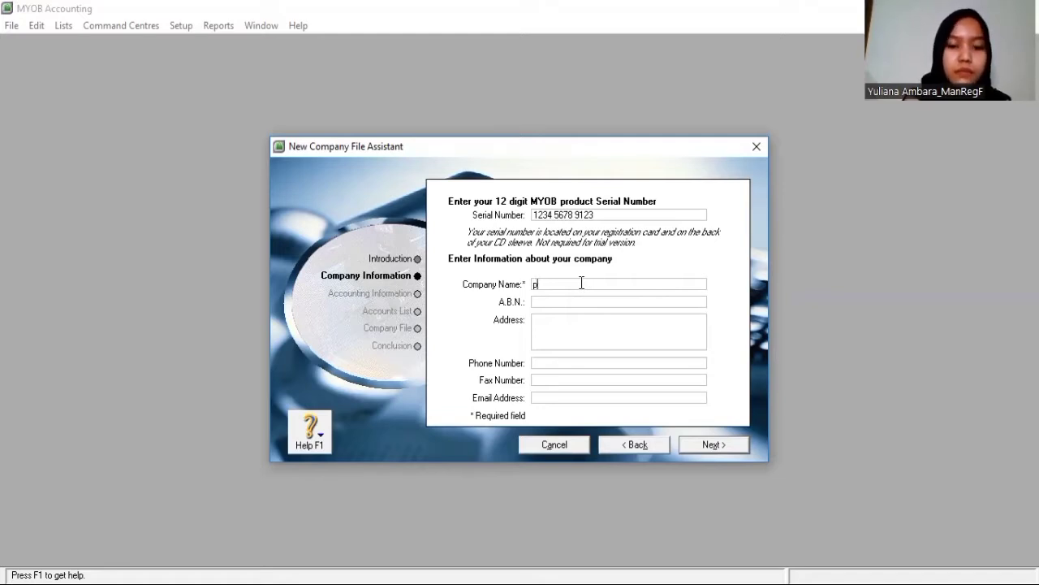
pyautogui.press('BackSpace')
pyautogui.write('PT')
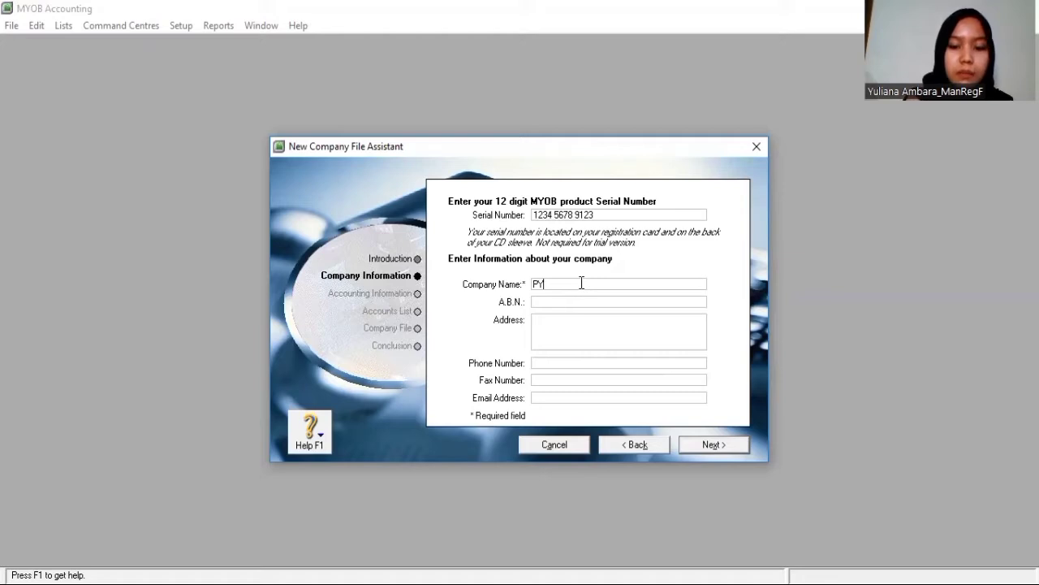
pyautogui.press('BackSpace')
pyautogui.write('T')
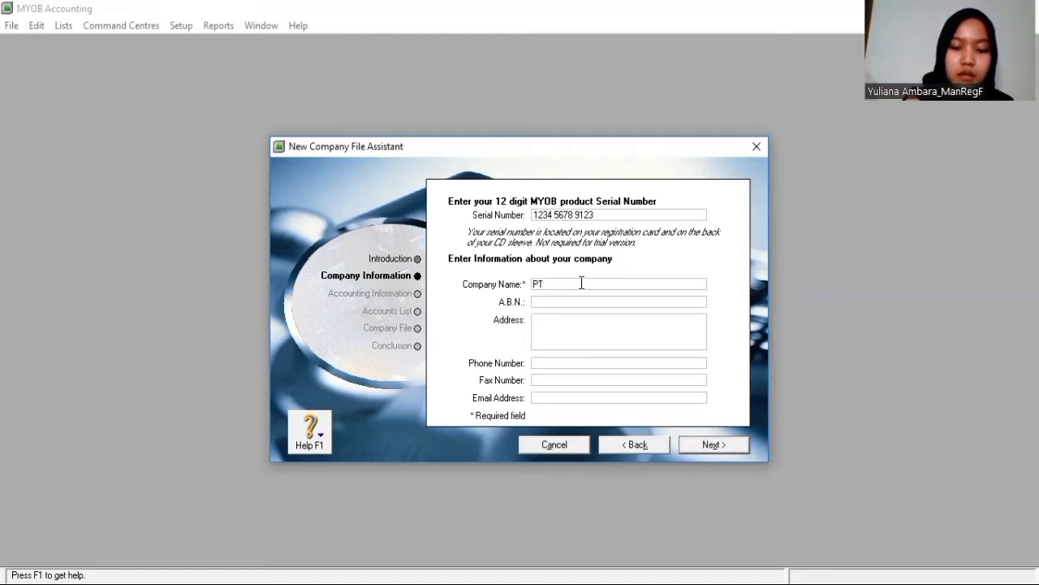
pyautogui.write('.Nusa')
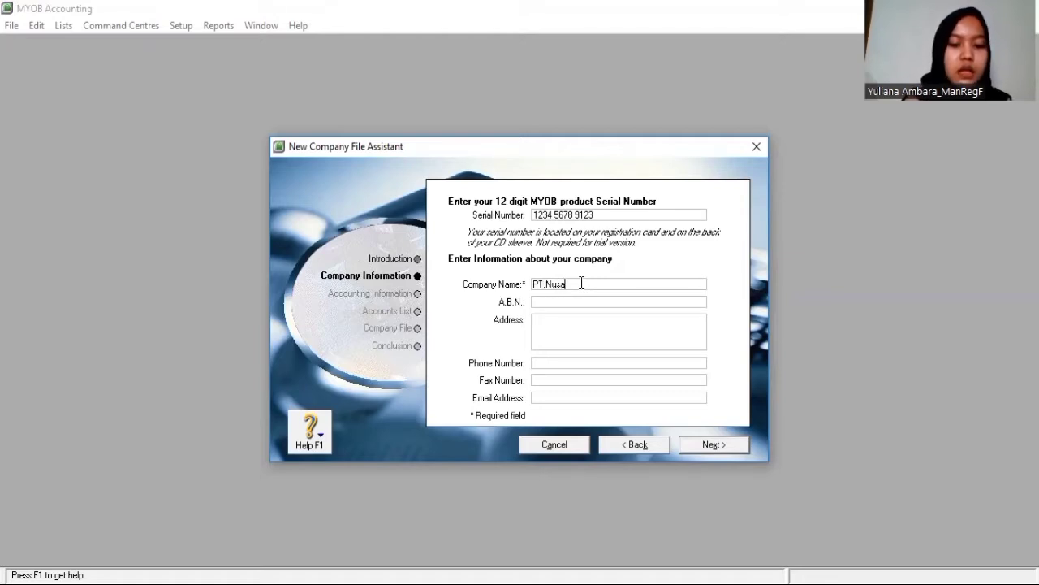
pyautogui.write('ntara')
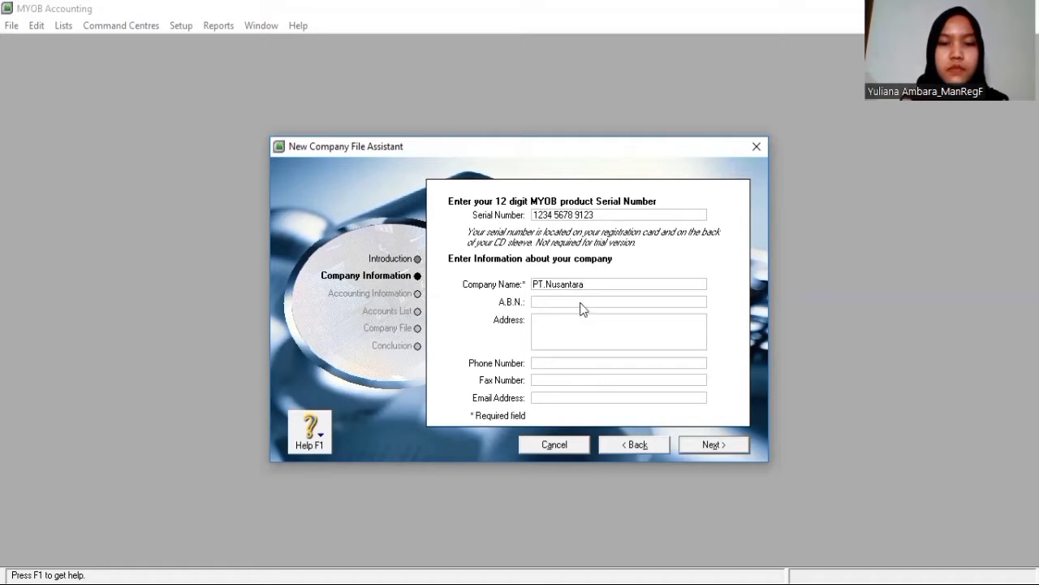
# Fill in the company's address, phone number and e-mail address
pyautogui.click(572, 319)
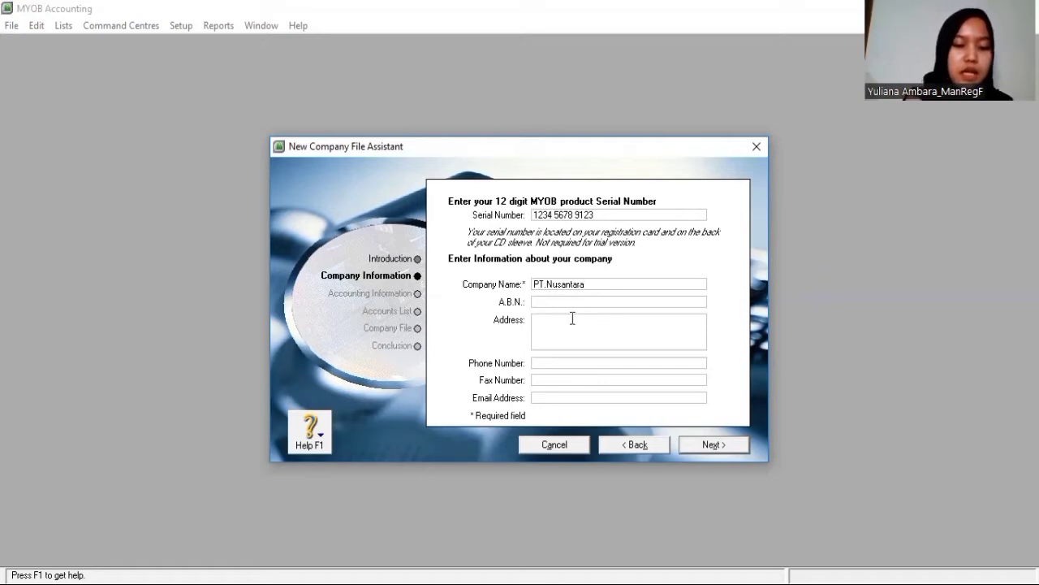
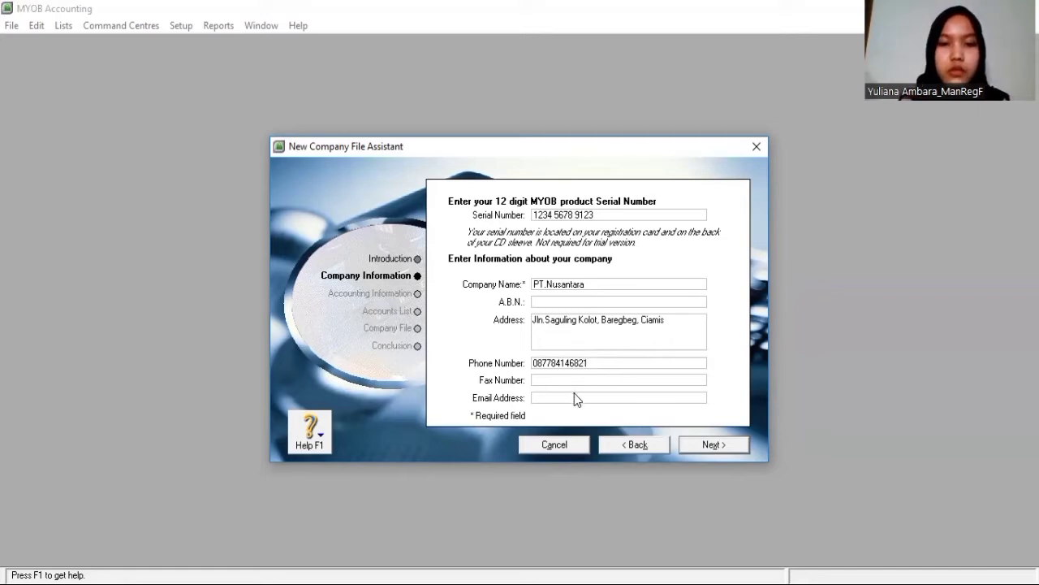
pyautogui.click(574, 397)
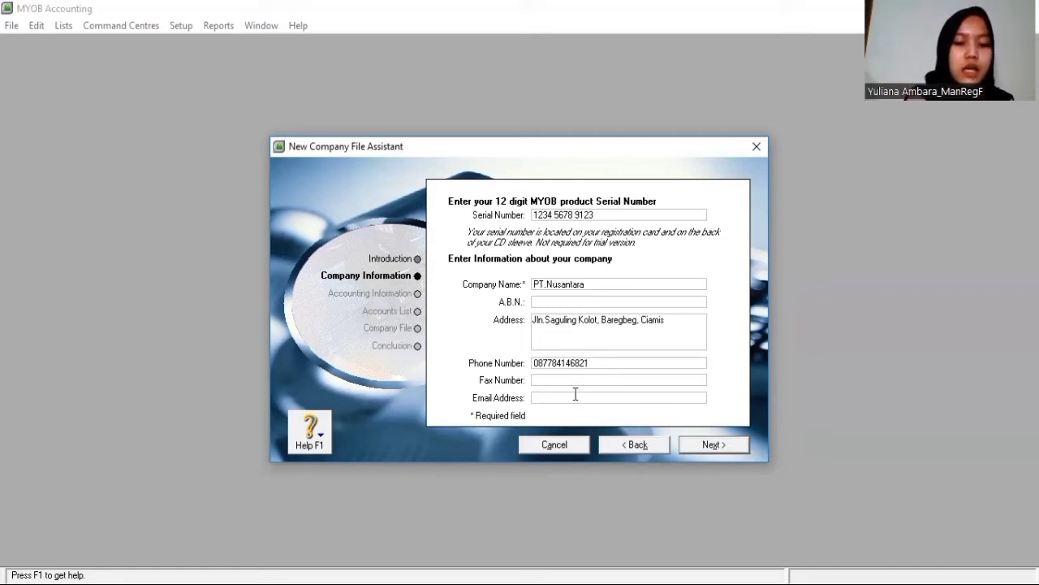
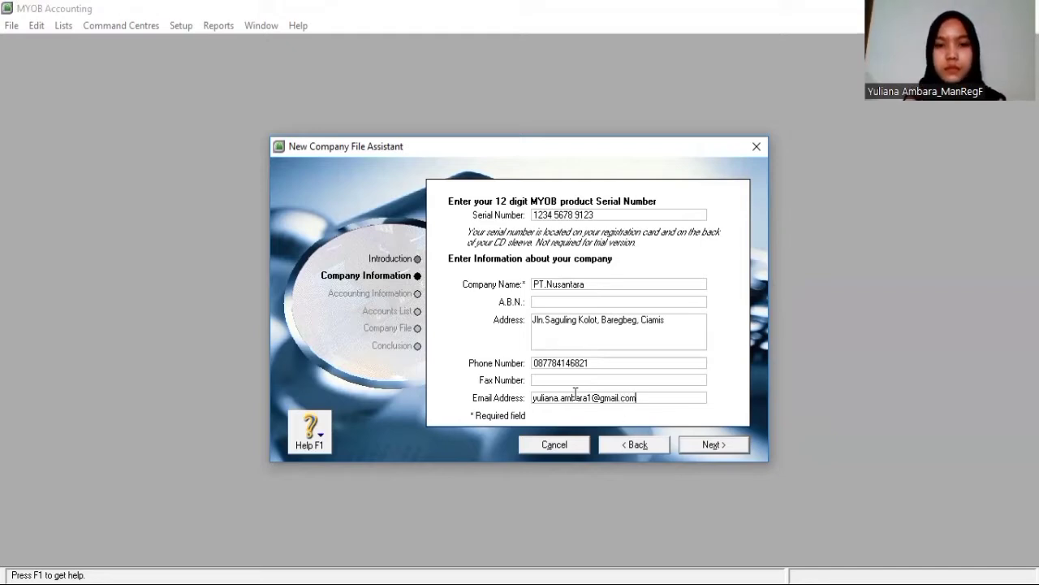
# Set the financial year to end in December with January as the conversion month
pyautogui.click(704, 445)
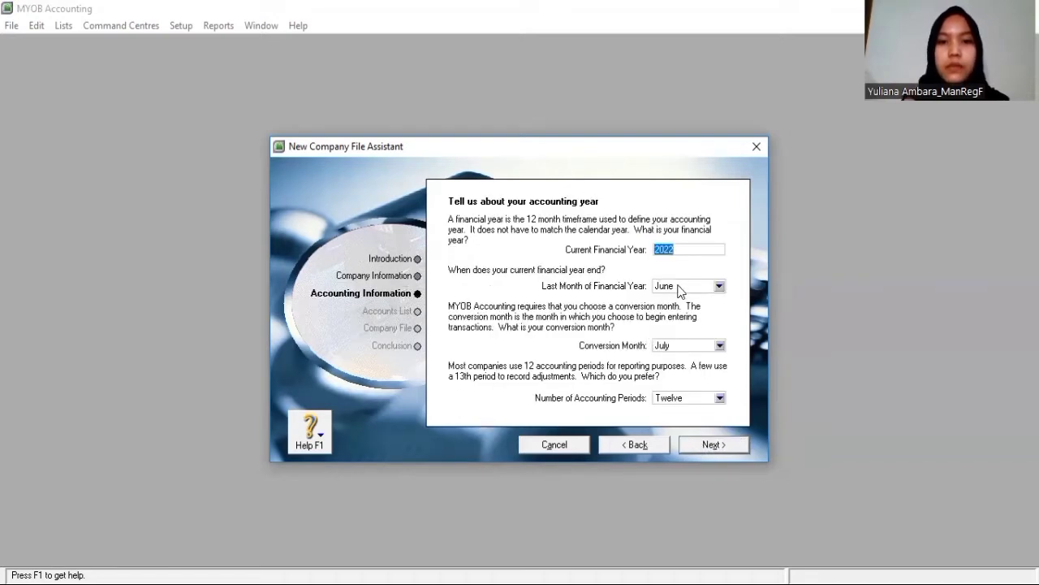
pyautogui.click(681, 291)
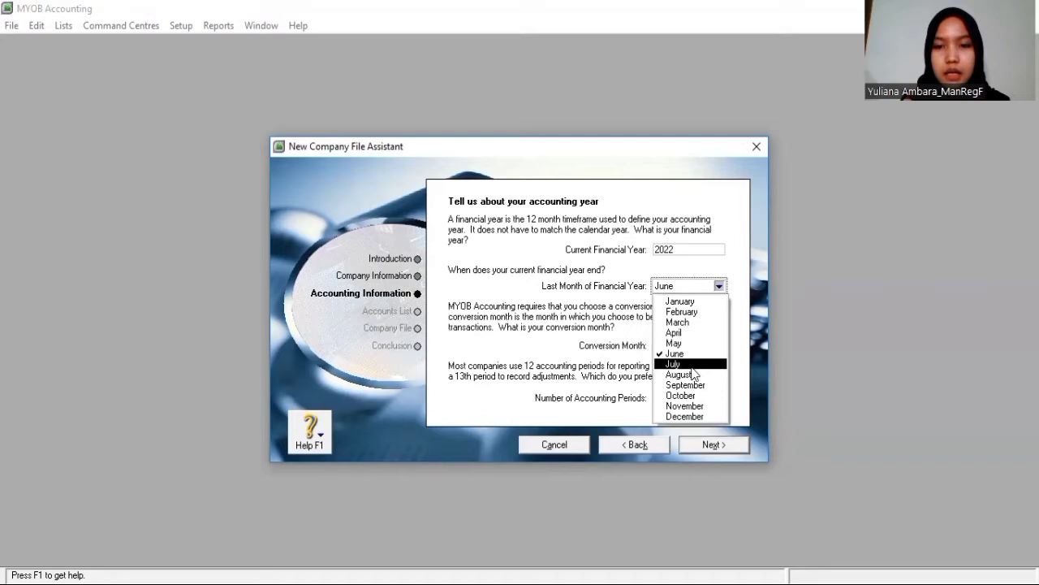
pyautogui.click(696, 422)
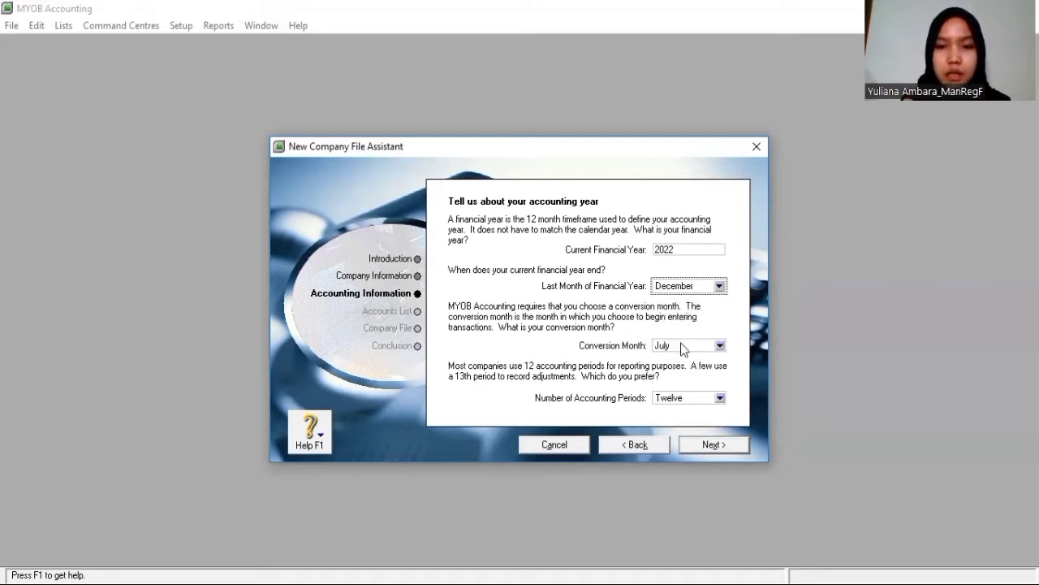
pyautogui.click(681, 342)
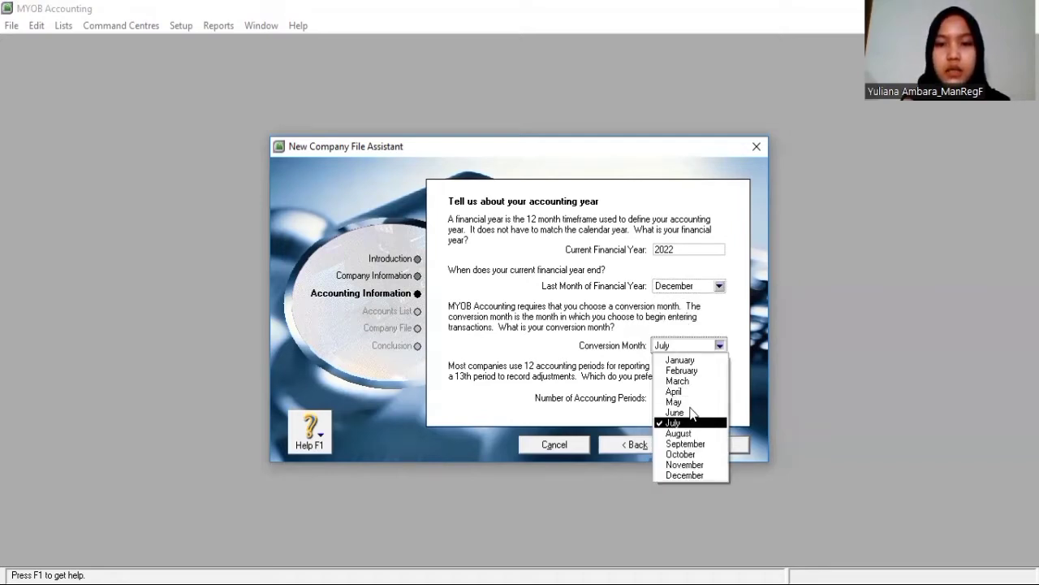
pyautogui.click(691, 363)
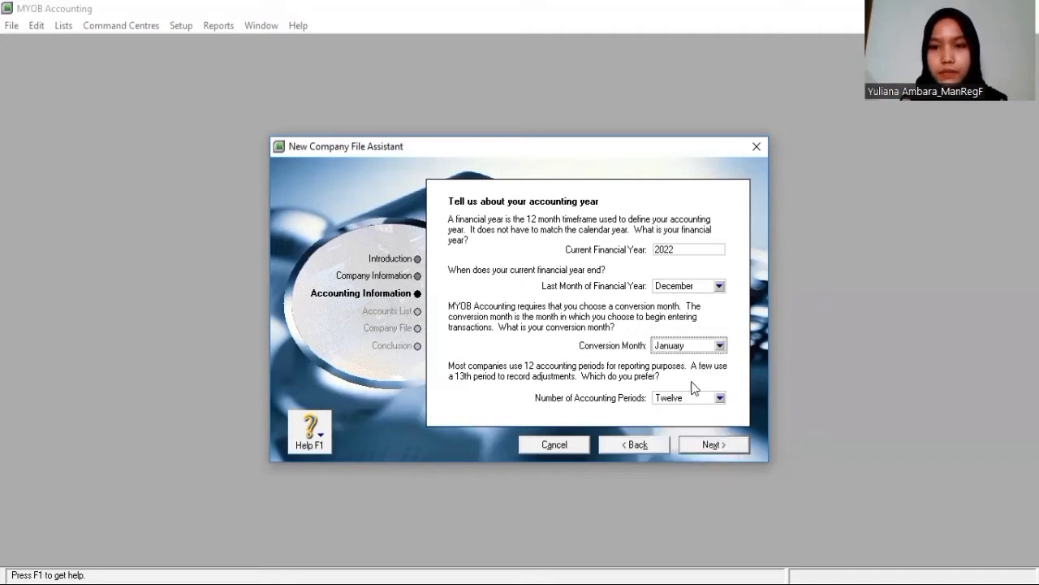
pyautogui.click(706, 445)
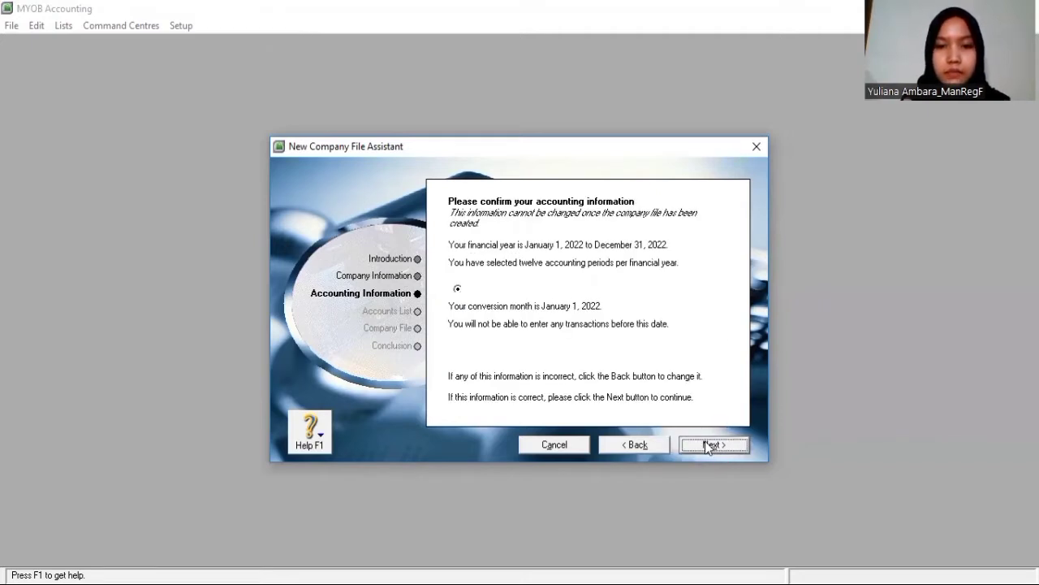
pyautogui.click(709, 445)
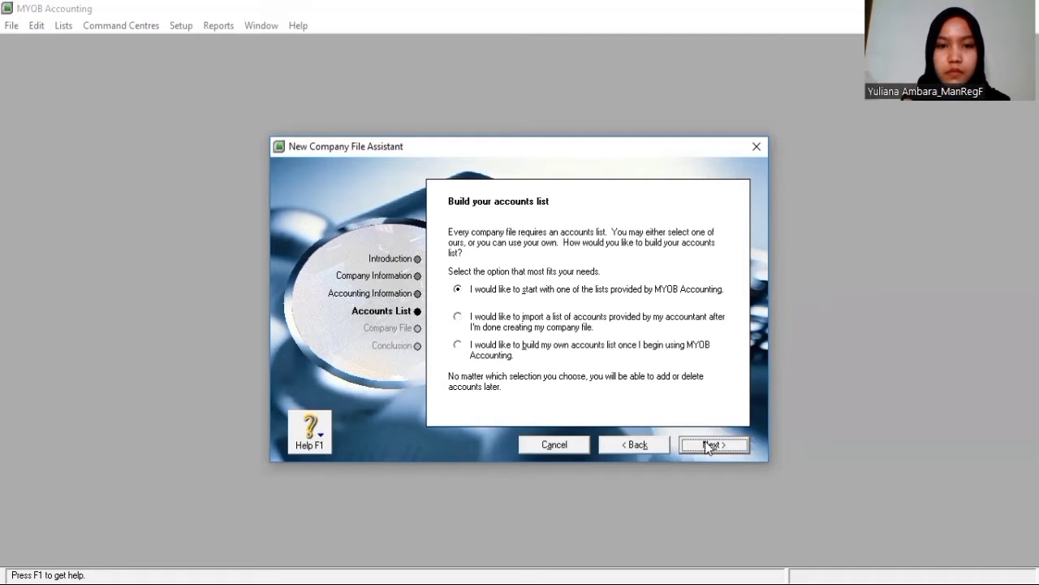
# Choose to import the accountant's list later and create the PT_Nusantara company file
pyautogui.click(458, 316)
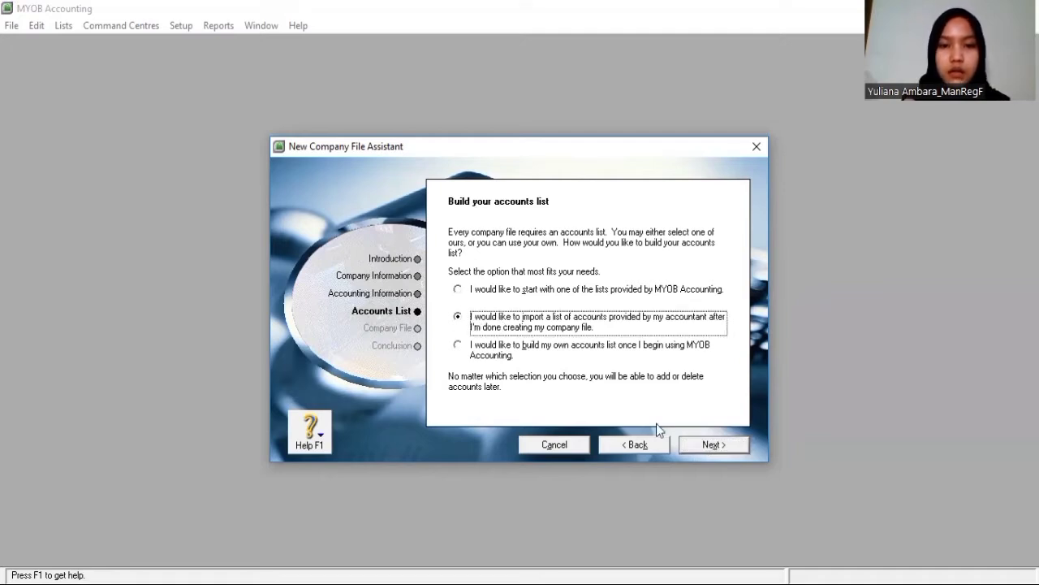
pyautogui.click(734, 449)
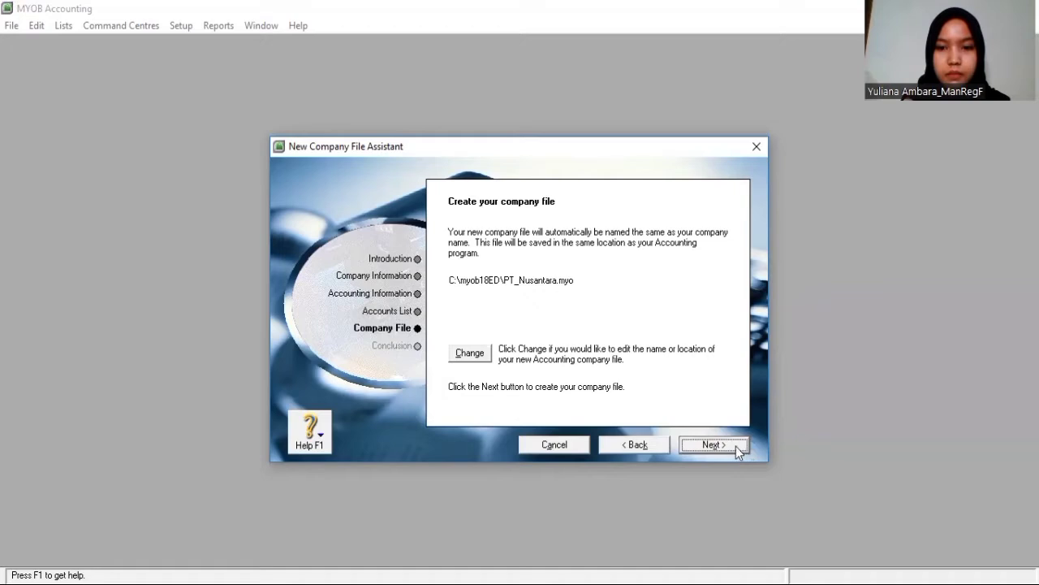
pyautogui.click(736, 446)
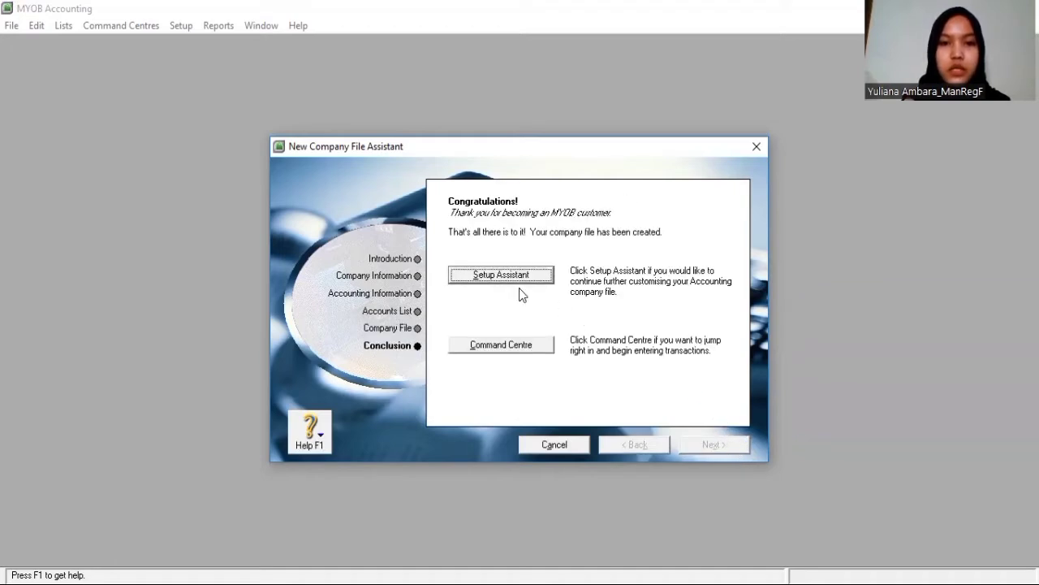
pyautogui.click(518, 275)
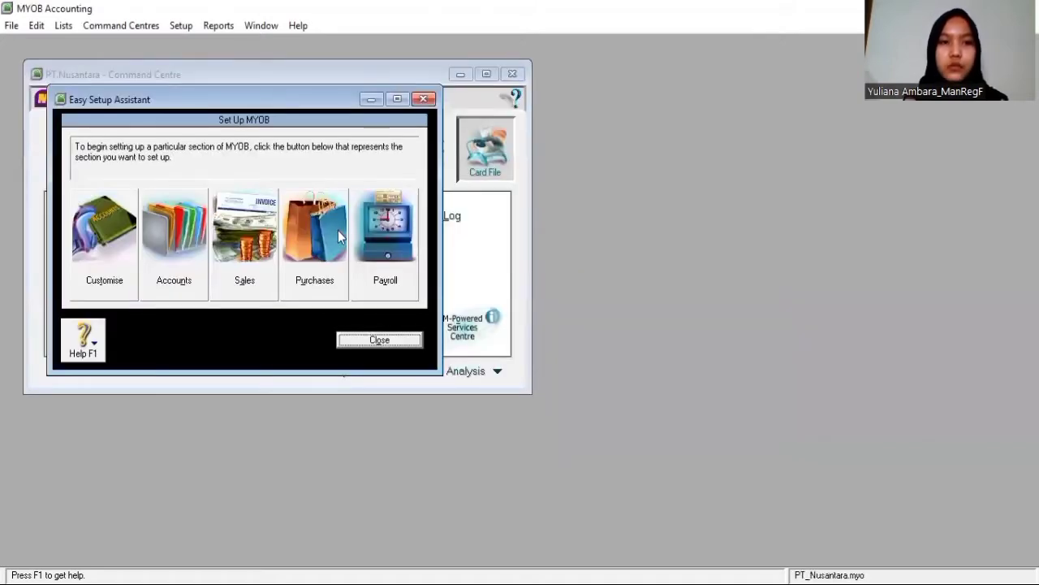
# Close the Easy Setup Assistant and show the Accounts List maximized
pyautogui.click(360, 345)
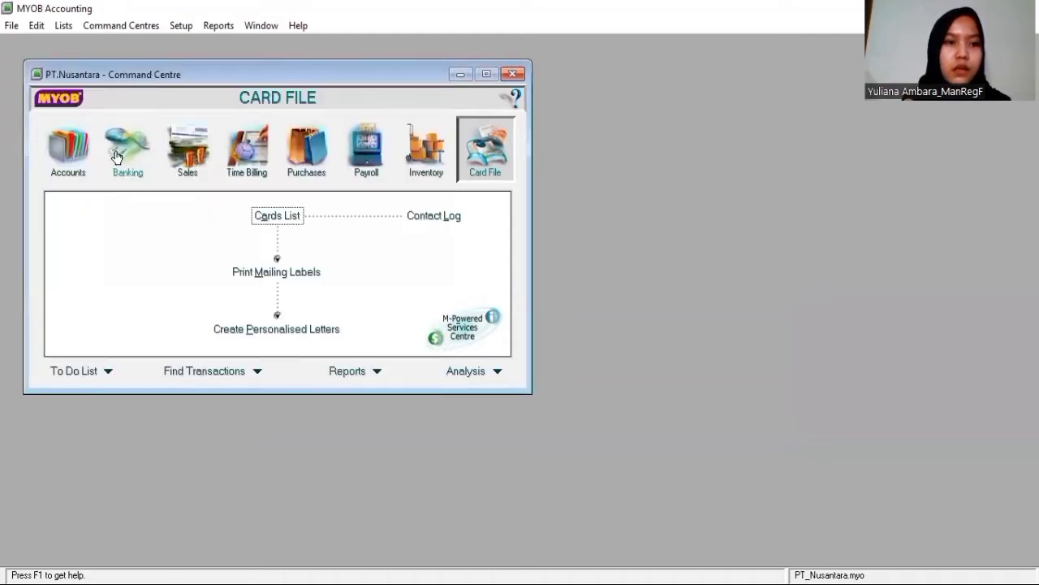
pyautogui.click(65, 156)
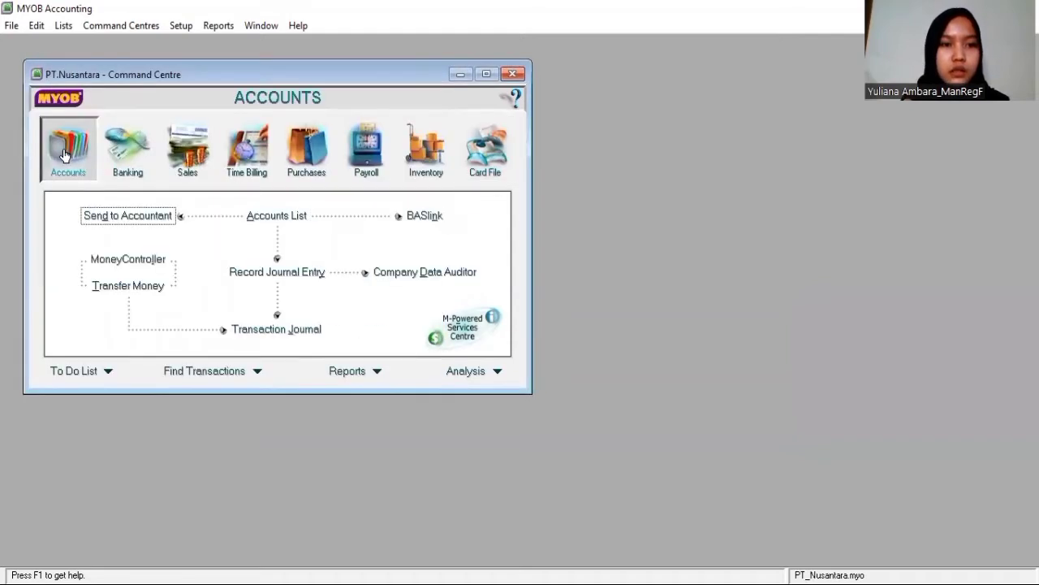
pyautogui.click(283, 225)
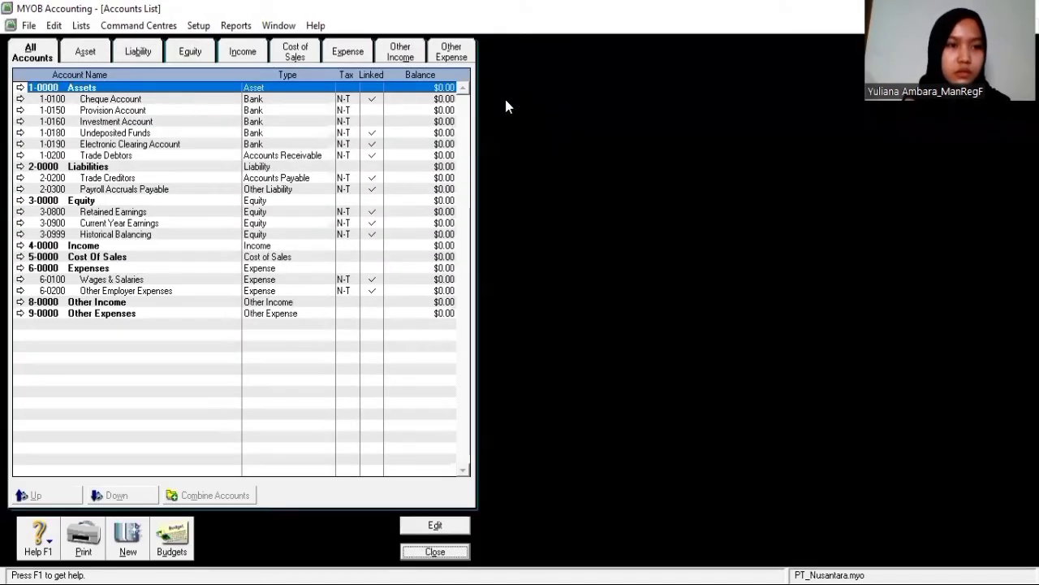
pyautogui.click(499, 99)
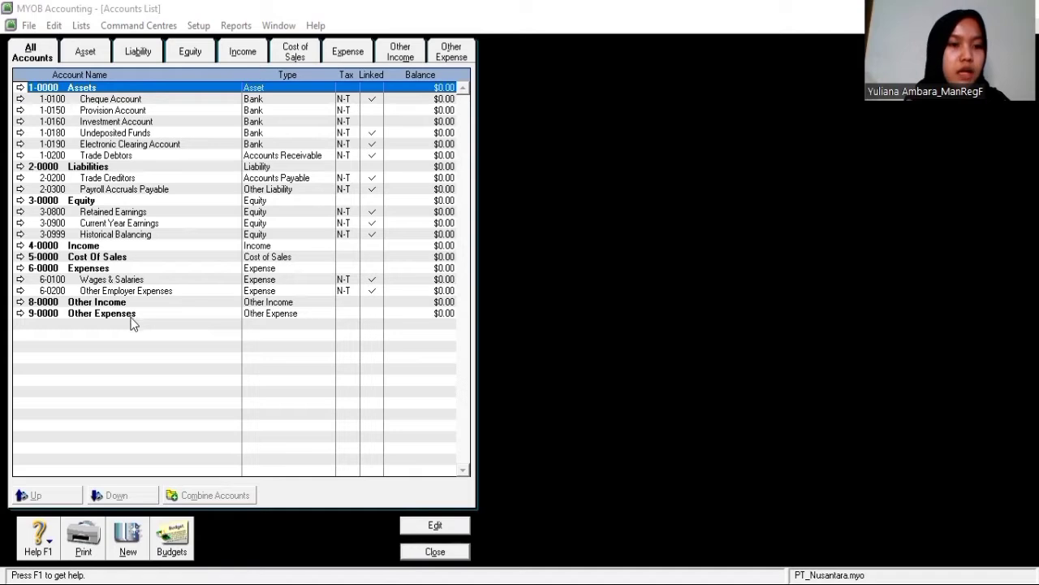
# Rename the first four headers to HARTA, HUTANG, MODAL and PENDAPATAN
pyautogui.doubleClick(155, 90)
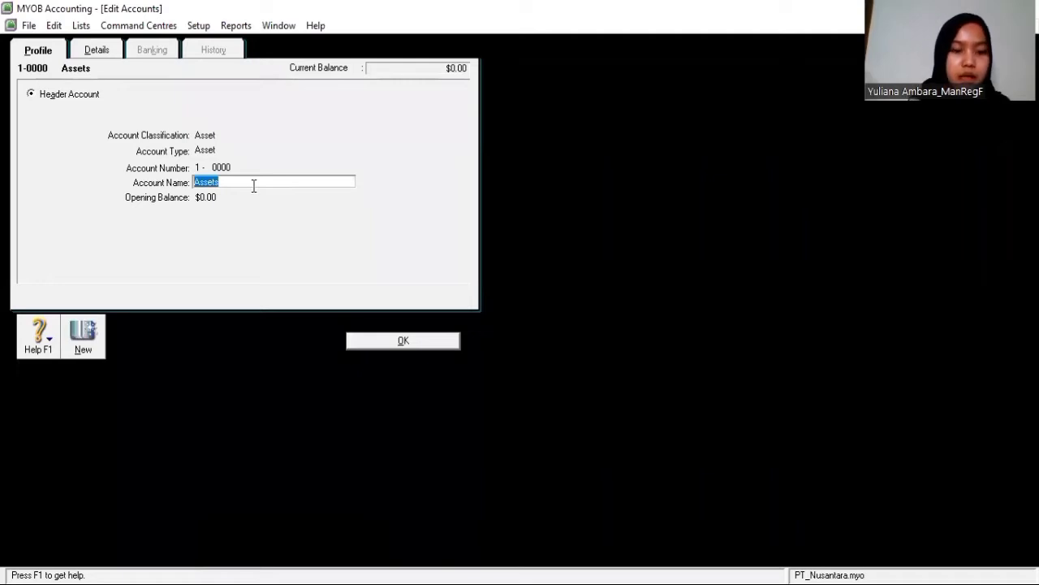
pyautogui.write('HARTA')
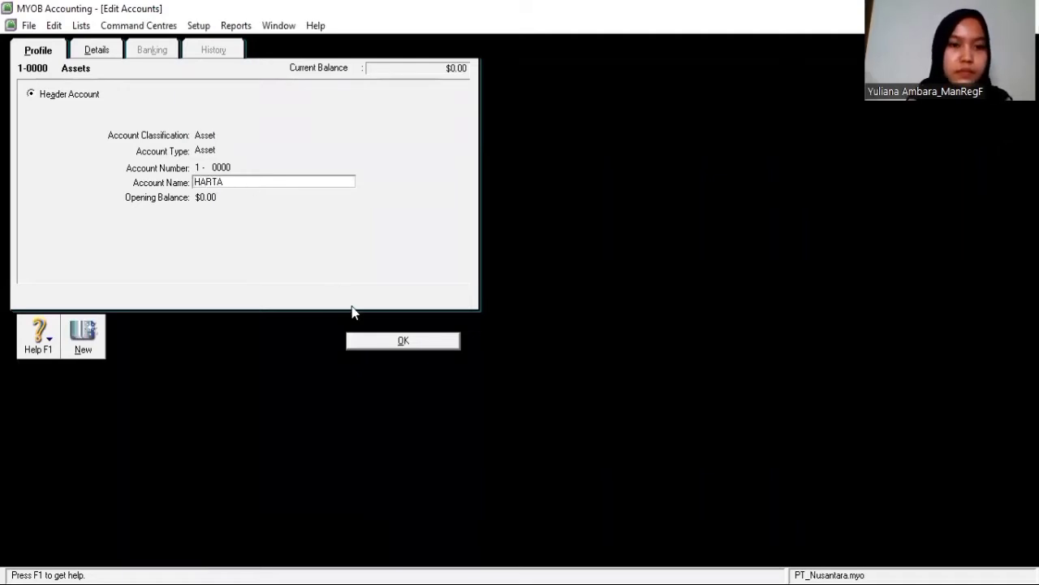
pyautogui.click(387, 343)
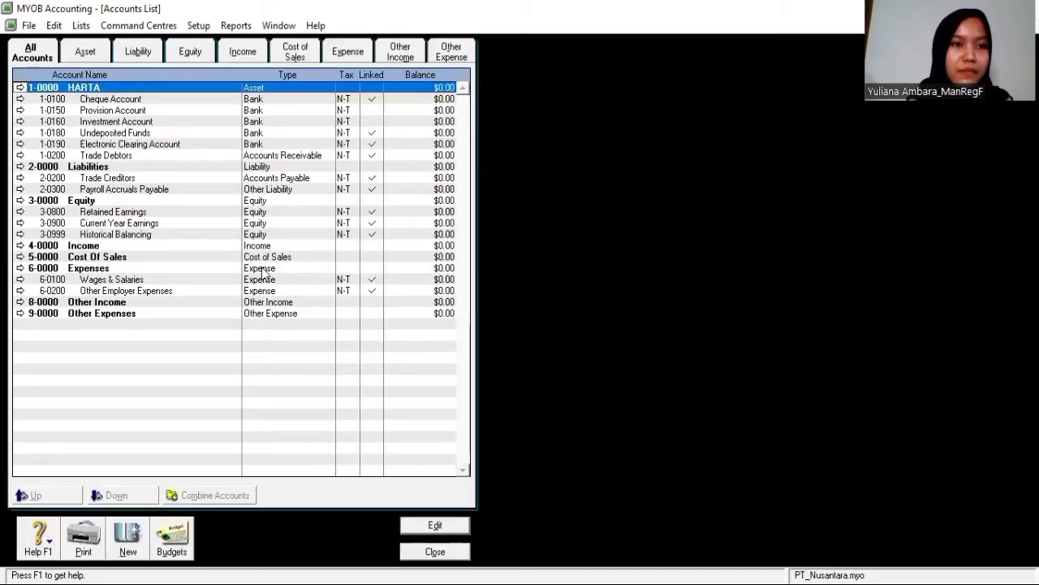
pyautogui.doubleClick(109, 167)
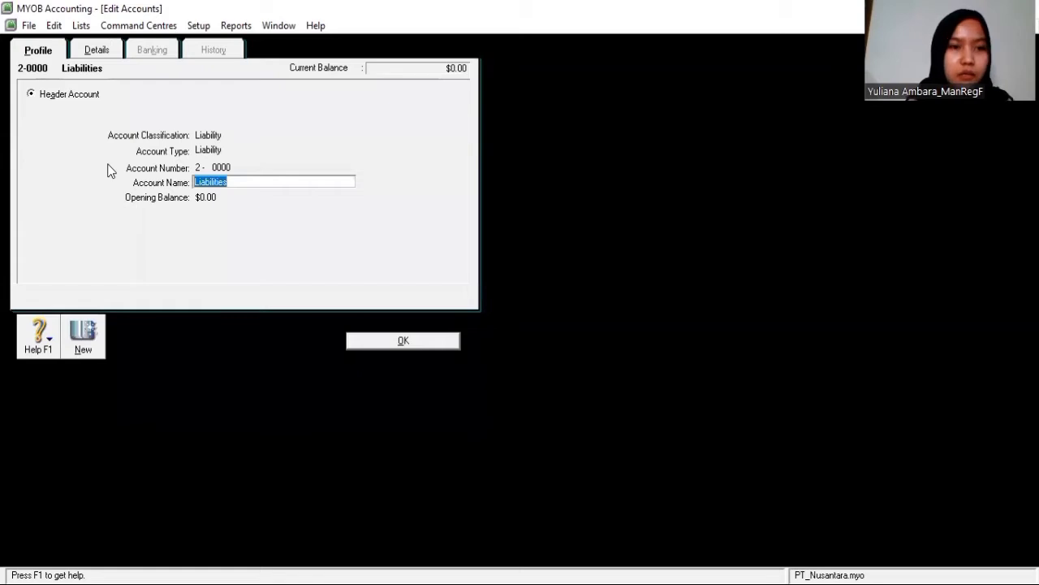
pyautogui.write('HUTANG')
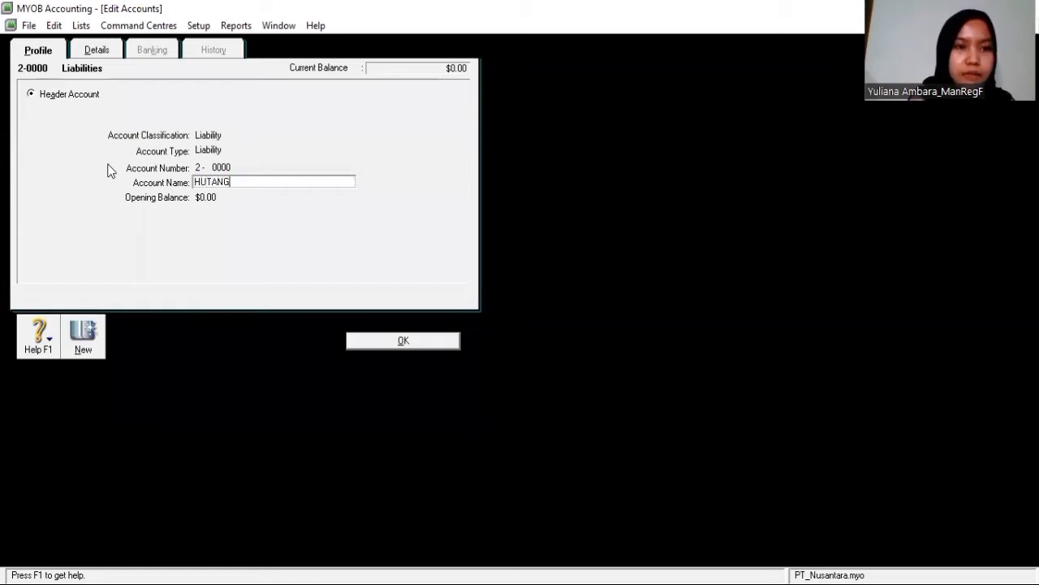
pyautogui.click(396, 340)
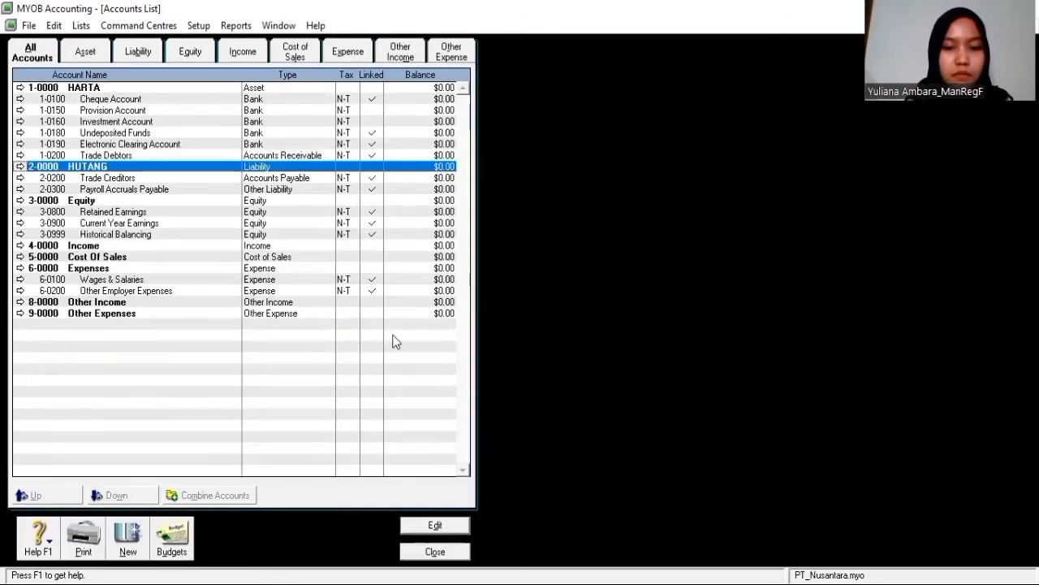
pyautogui.doubleClick(139, 200)
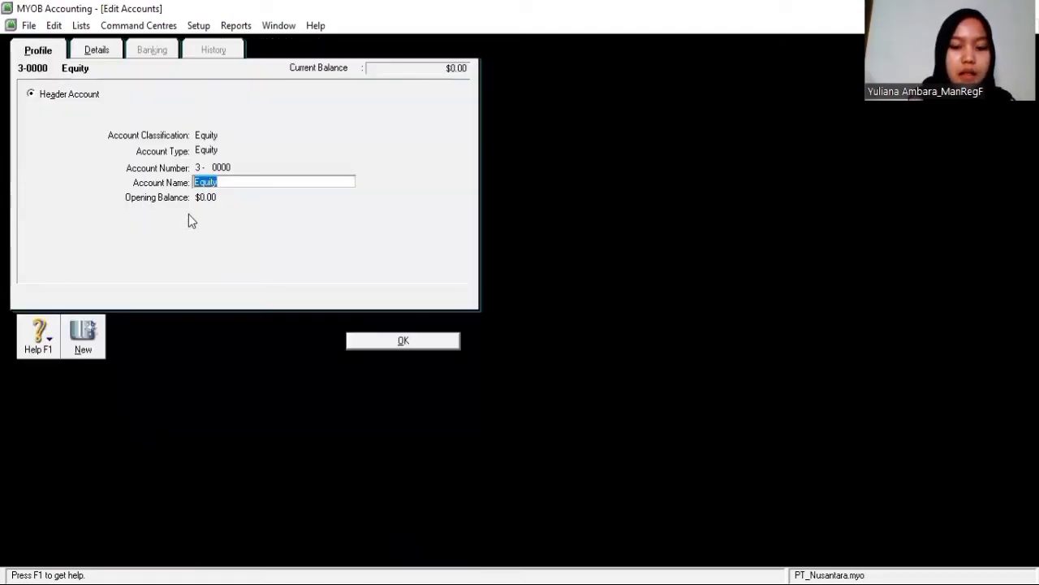
pyautogui.write('MODAL')
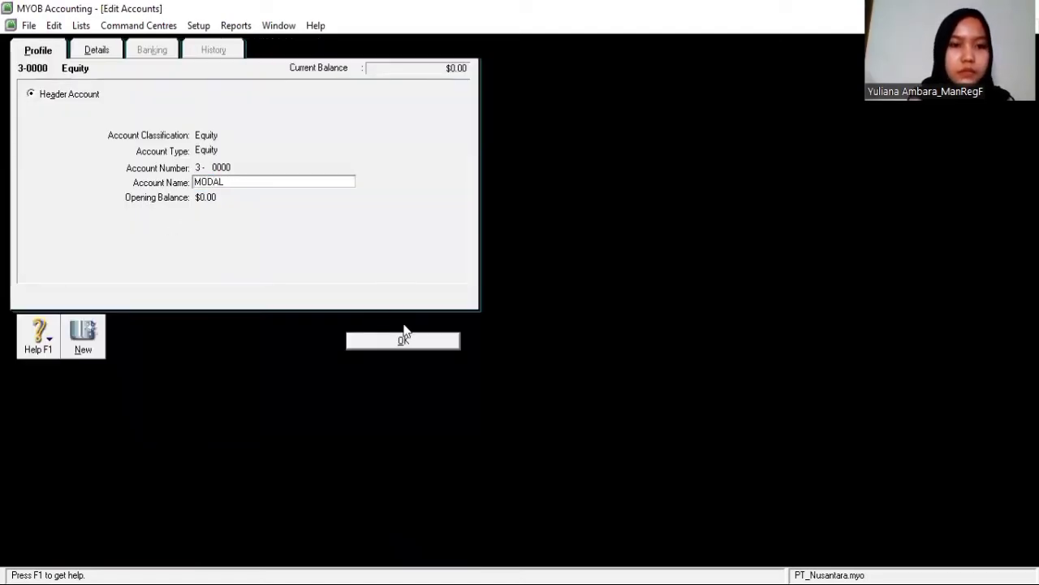
pyautogui.click(406, 339)
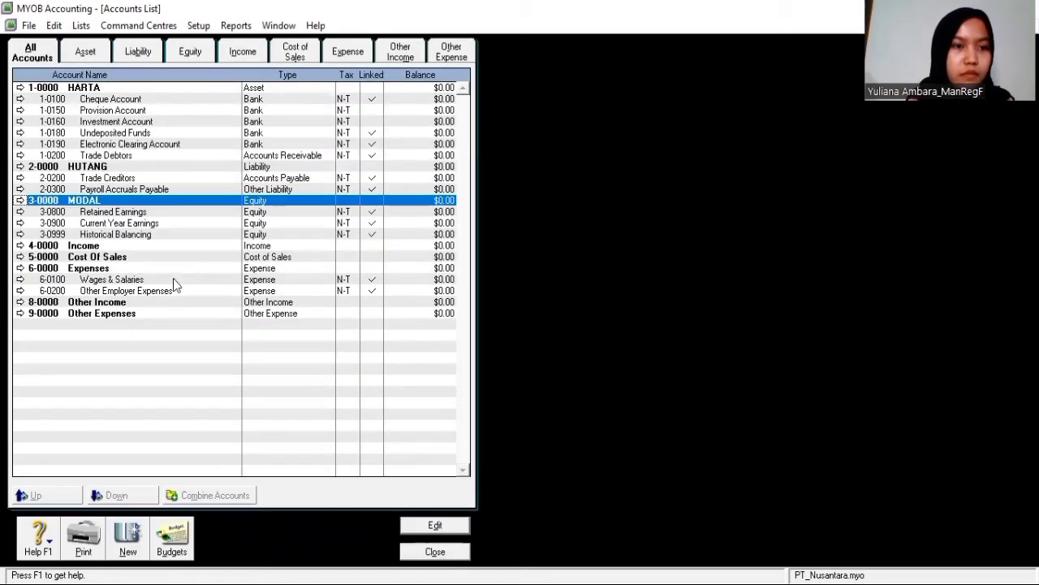
pyautogui.doubleClick(151, 246)
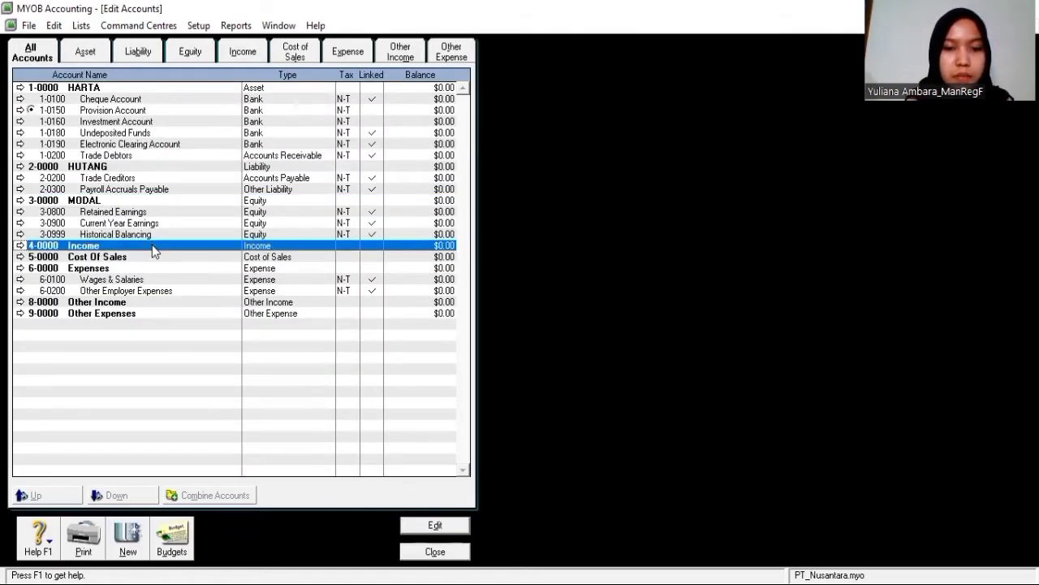
pyautogui.write('PENDA')
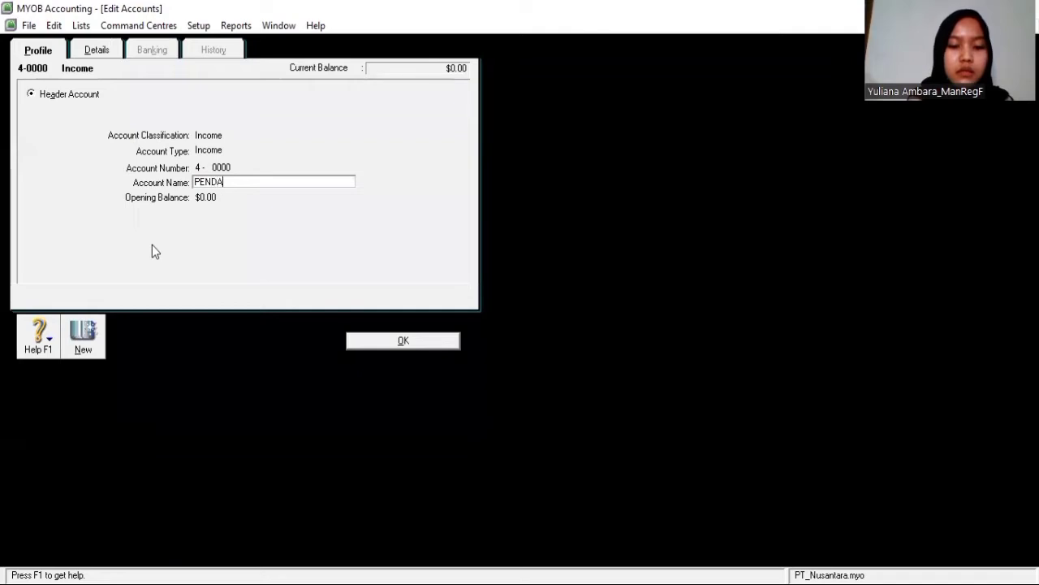
pyautogui.write('PATAN')
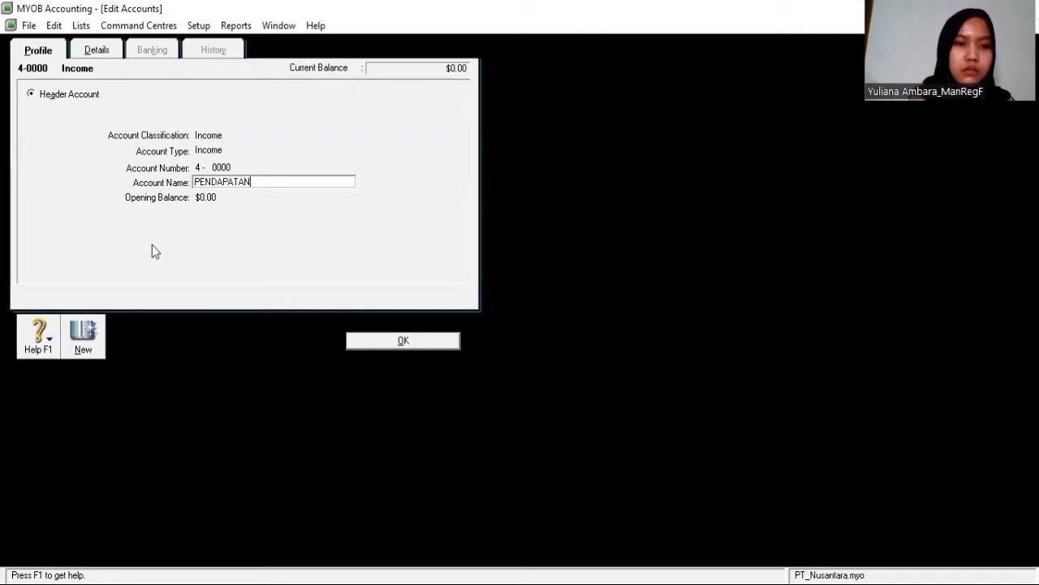
pyautogui.click(356, 339)
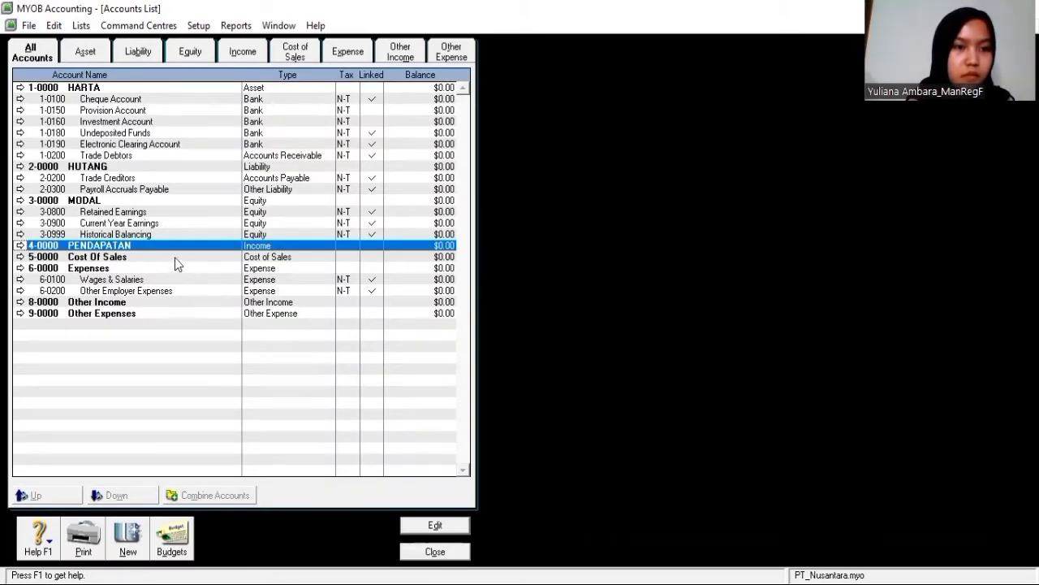
# Rename the remaining headers to HPP, BIAYA, PENDAPATAN LAIN and BIAYA LAIN
pyautogui.doubleClick(174, 258)
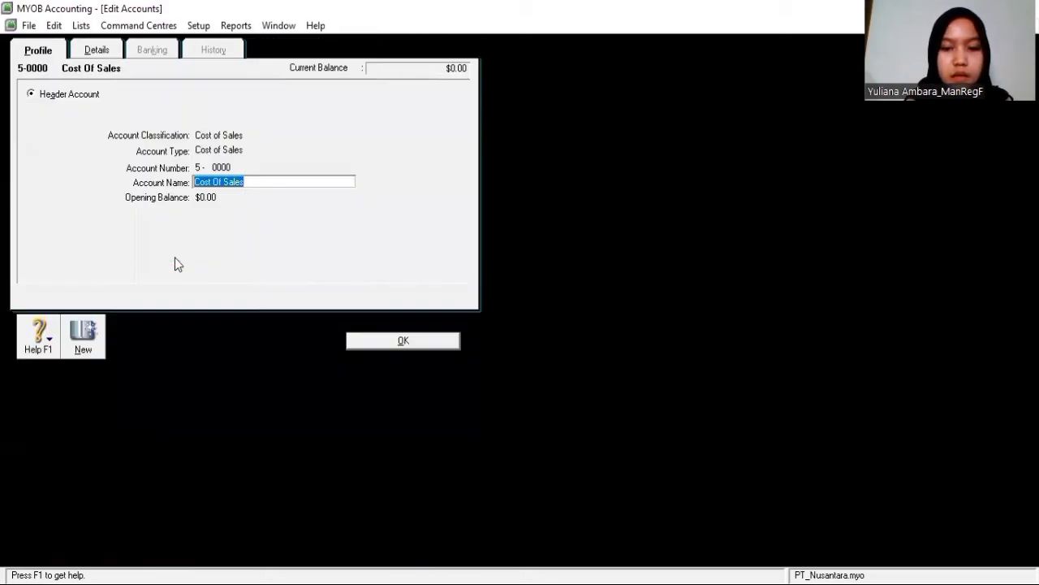
pyautogui.write('HPP')
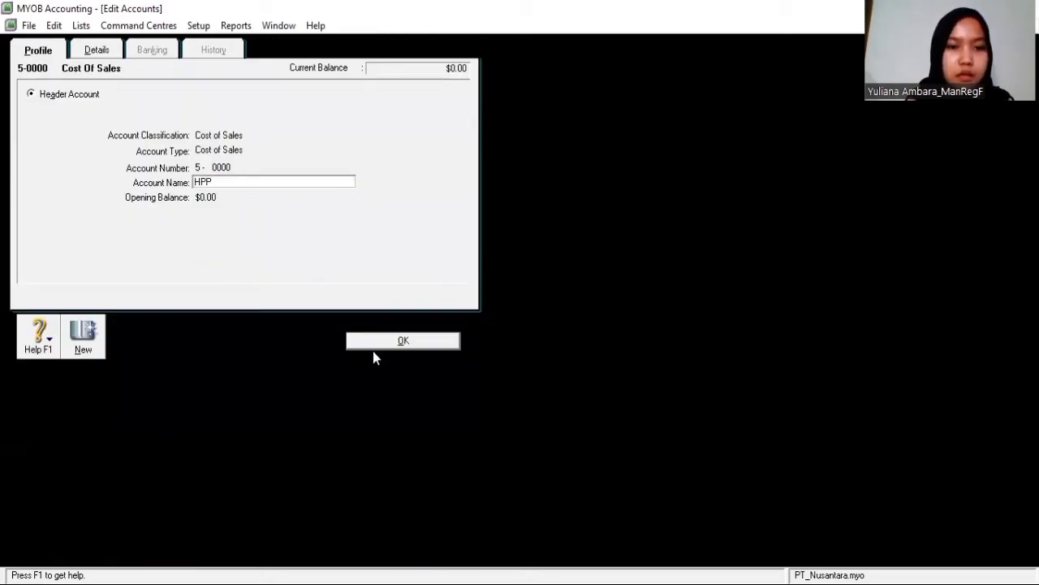
pyautogui.click(373, 342)
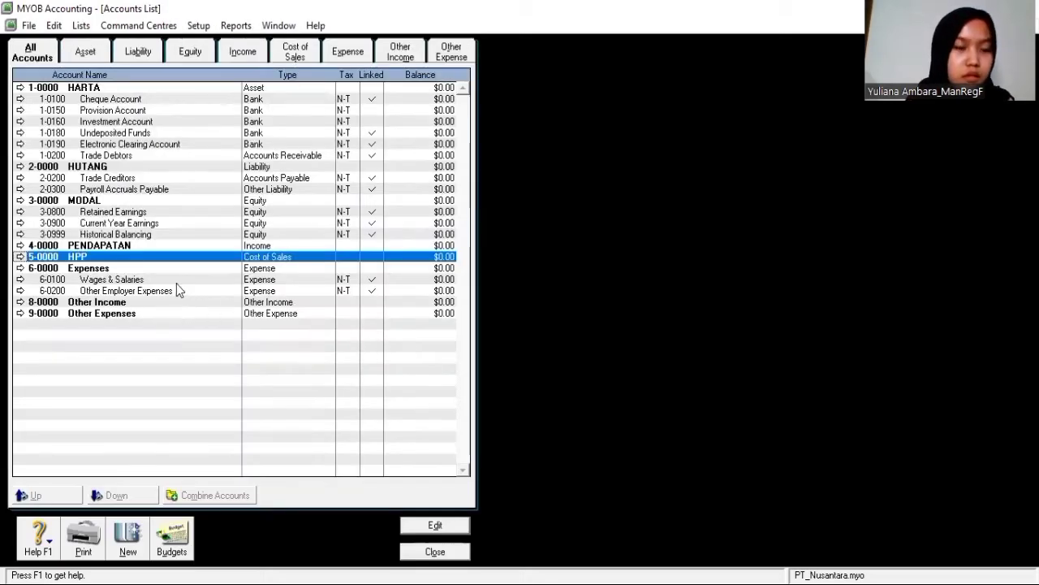
pyautogui.doubleClick(167, 270)
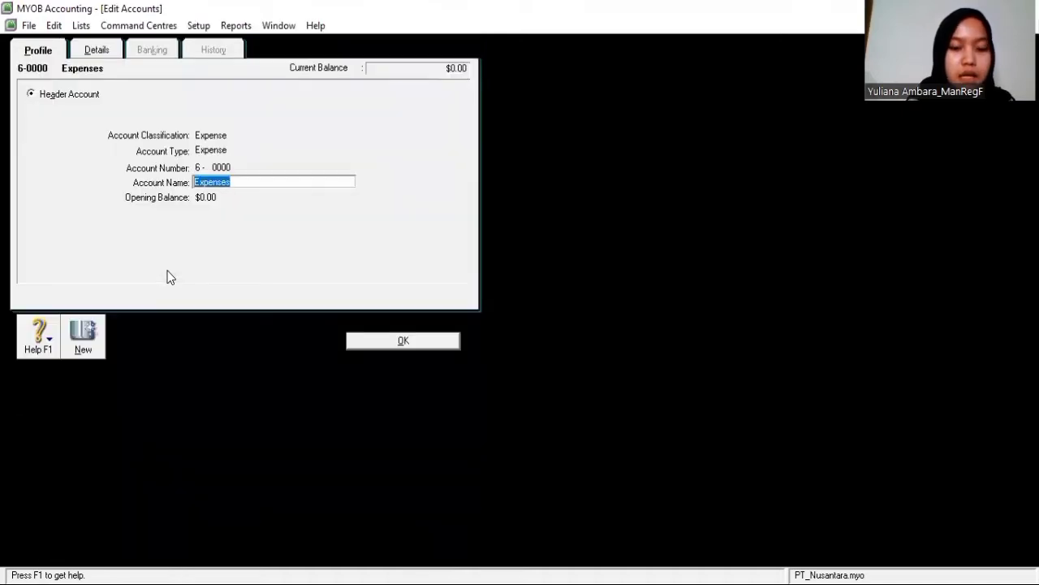
pyautogui.write('BlAYA')
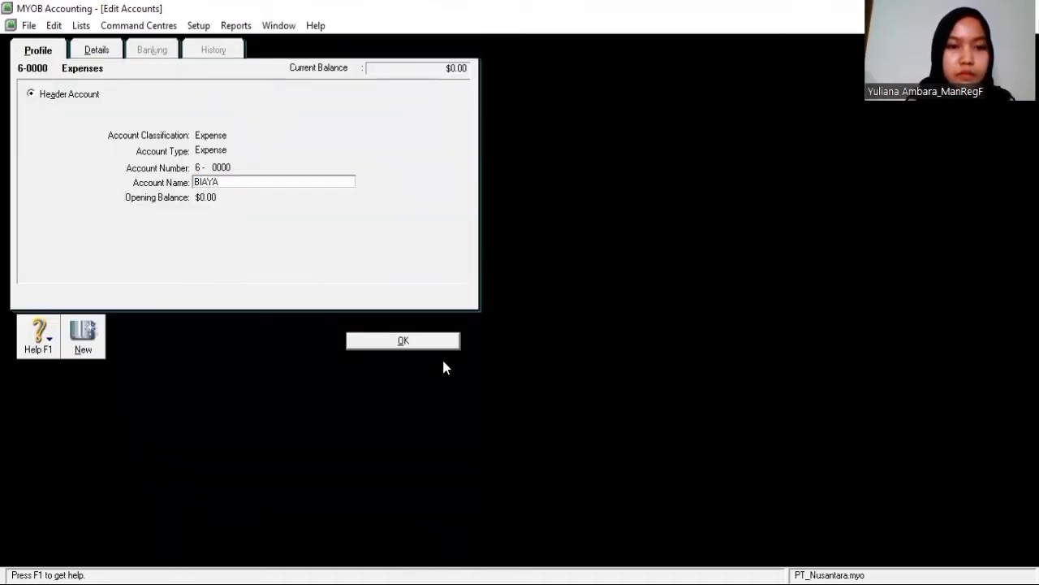
pyautogui.click(435, 342)
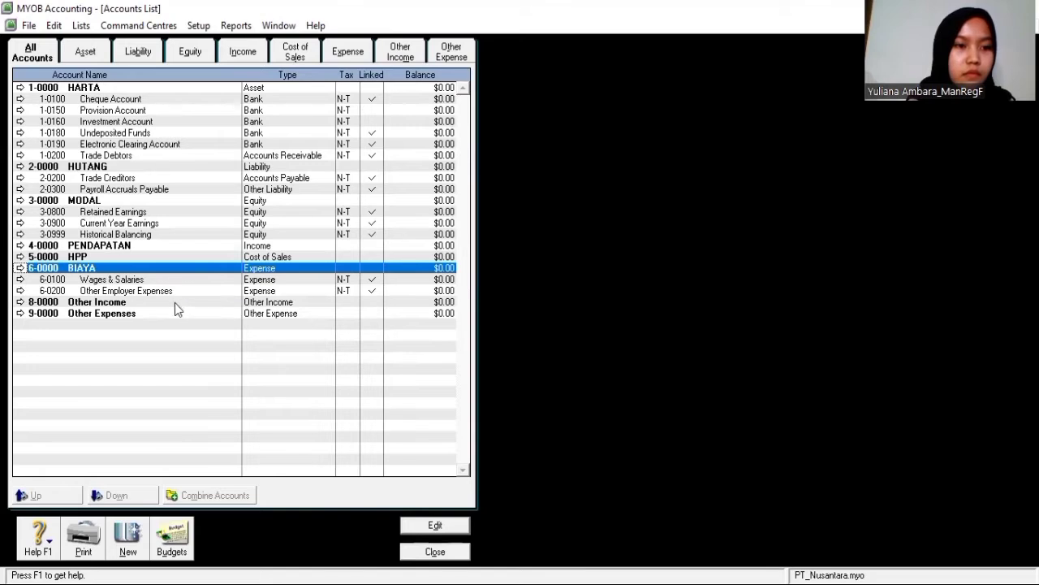
pyautogui.doubleClick(175, 302)
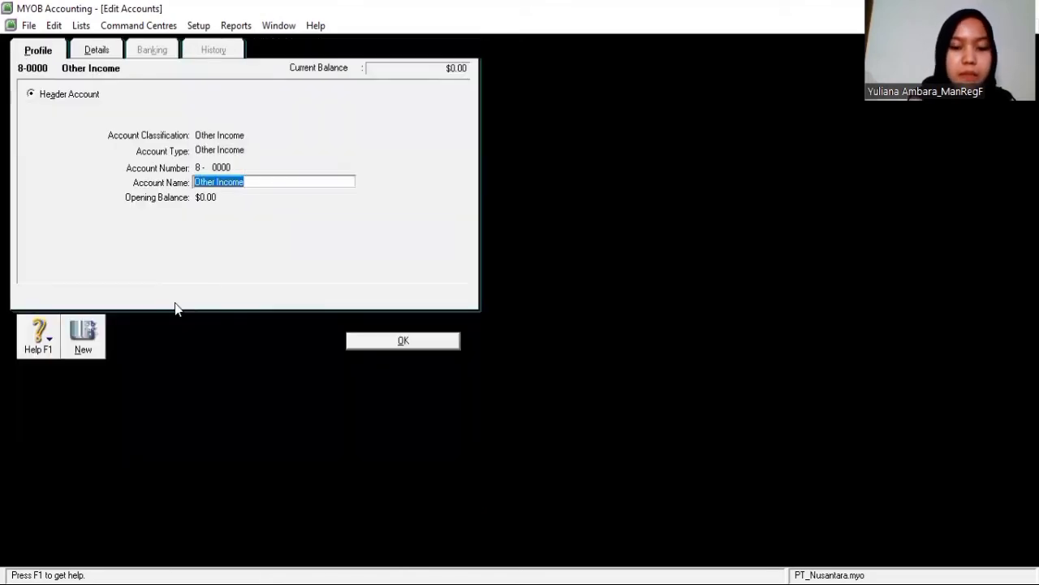
pyautogui.write('PENDAPATA')
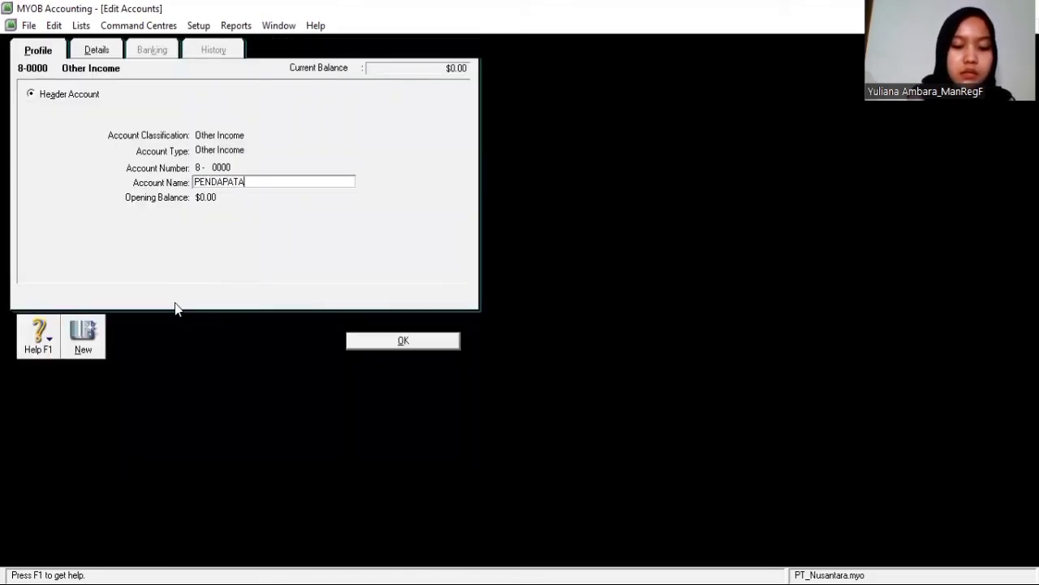
pyautogui.write('N LAIN')
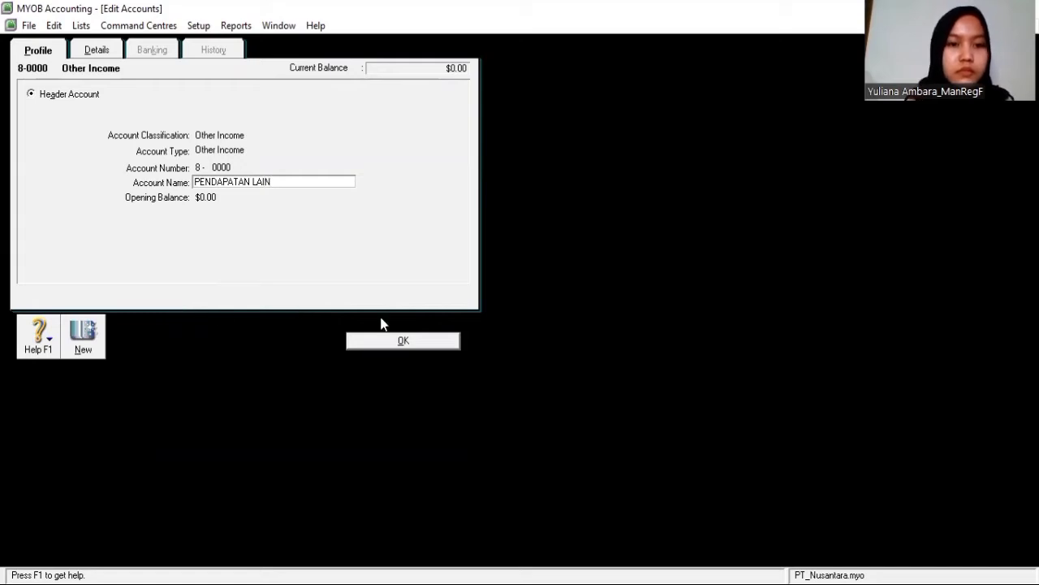
pyautogui.click(404, 340)
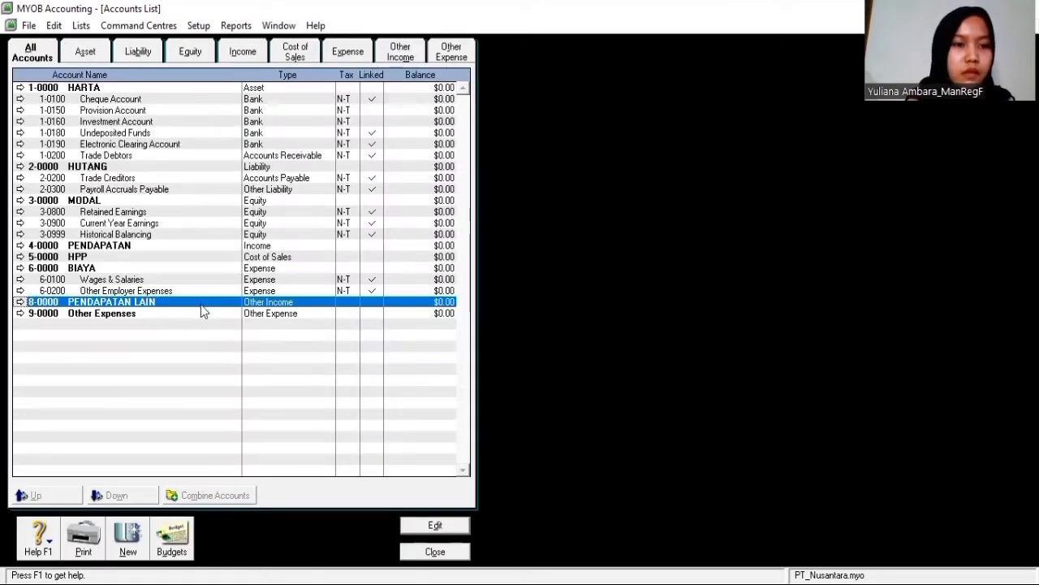
pyautogui.doubleClick(204, 314)
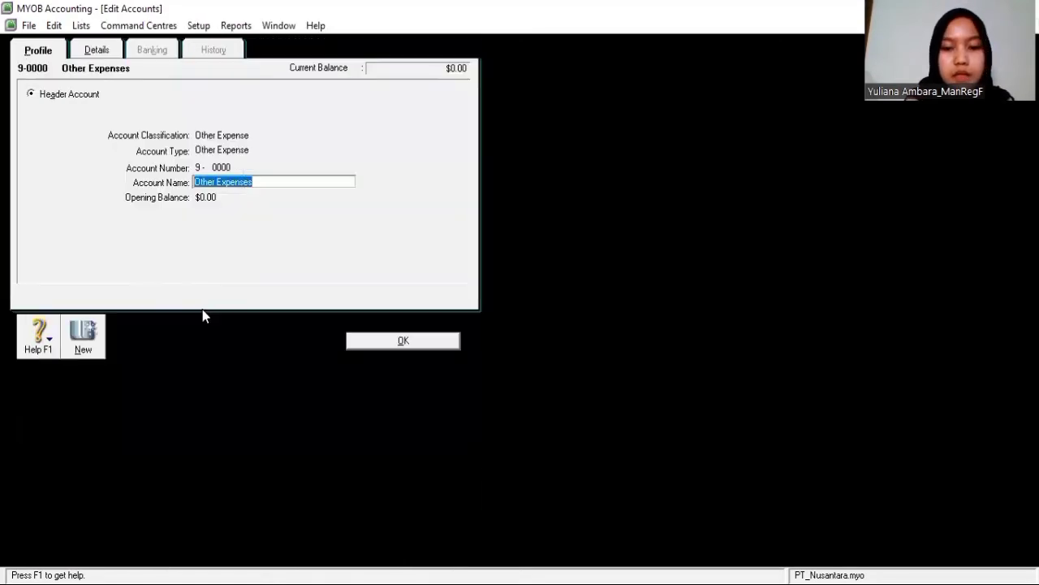
pyautogui.write('B')
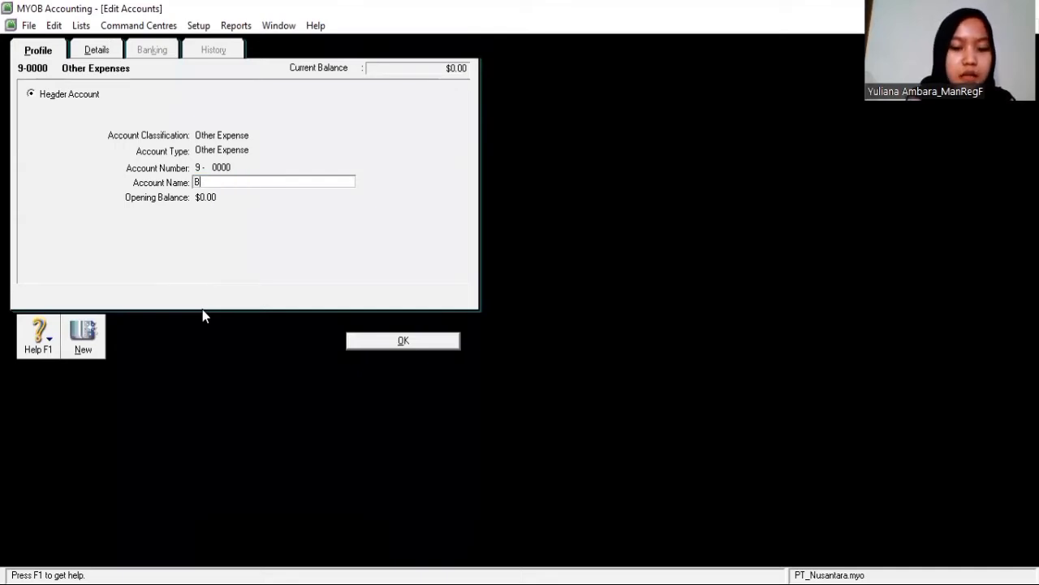
pyautogui.write('IAYA LAIN')
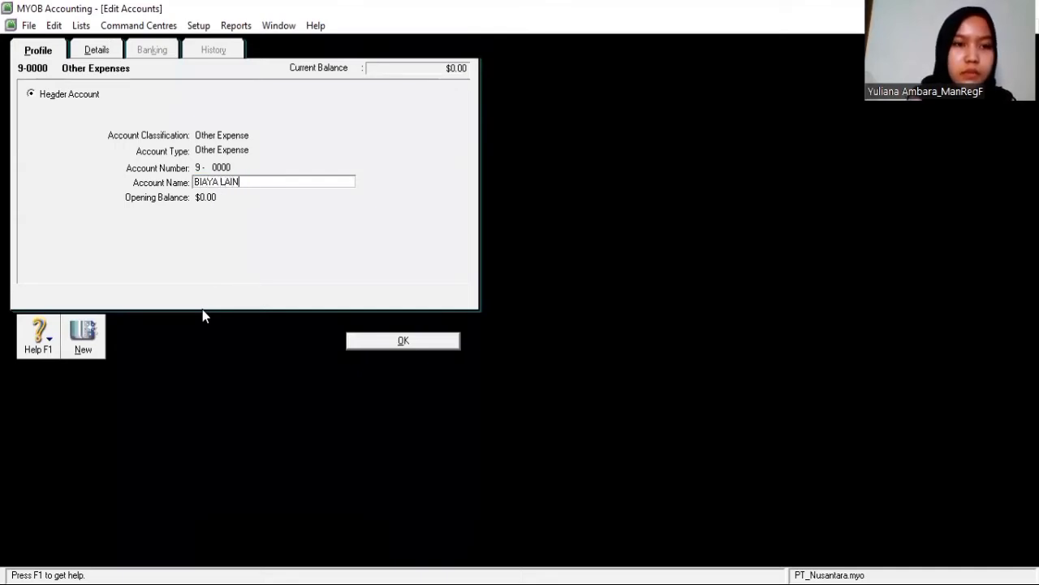
pyautogui.click(393, 340)
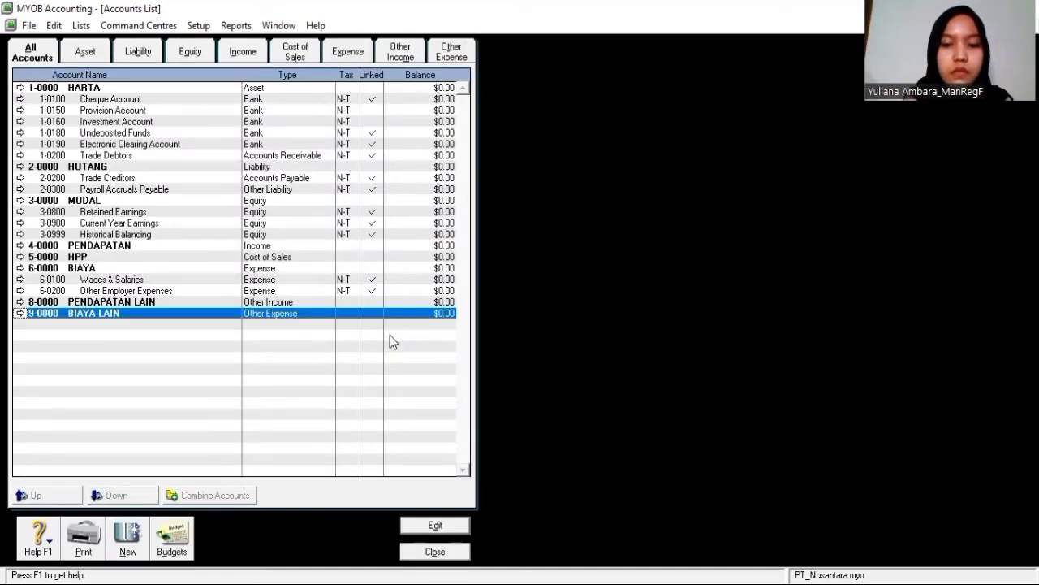
pyautogui.click(139, 86)
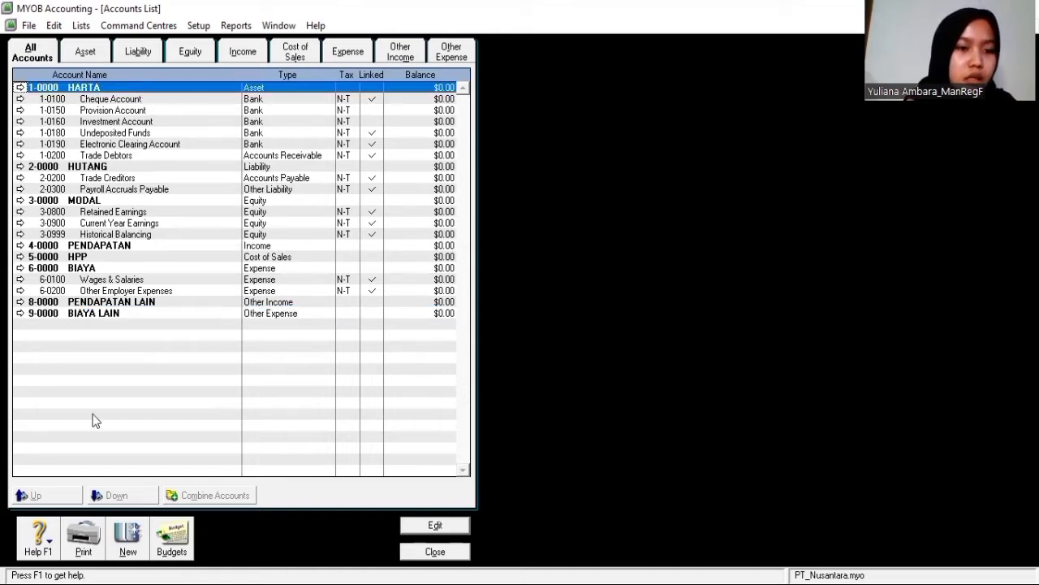
# Create header account 1-1000 Harta Lancar under HARTA
pyautogui.click(130, 536)
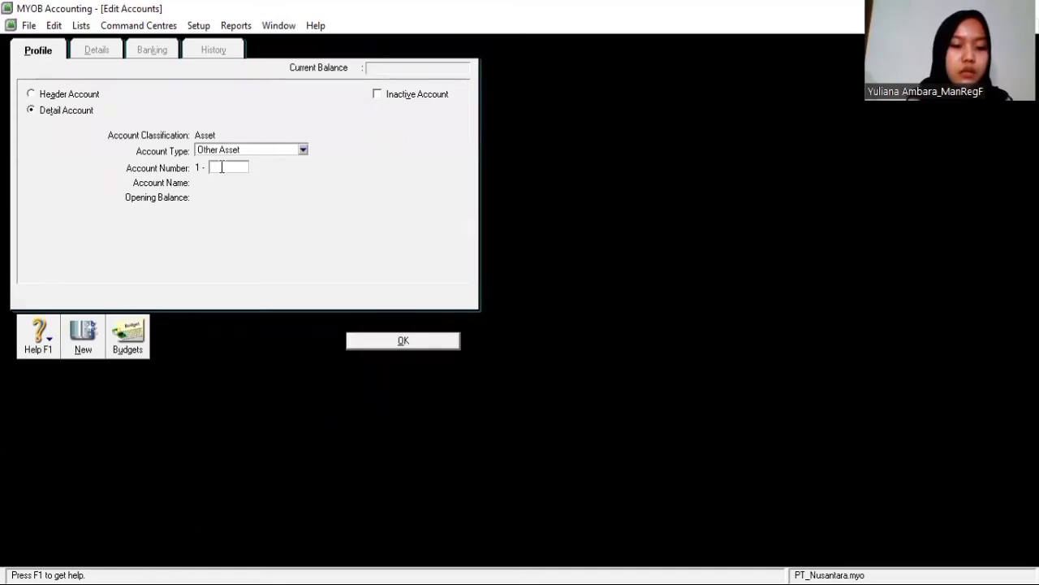
pyautogui.write('1000')
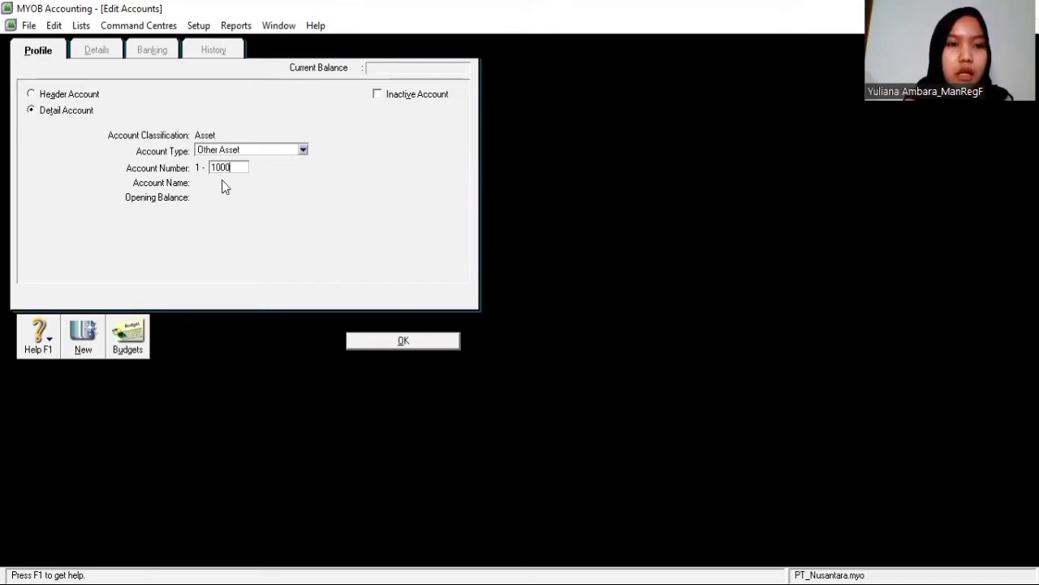
pyautogui.press('Tab')
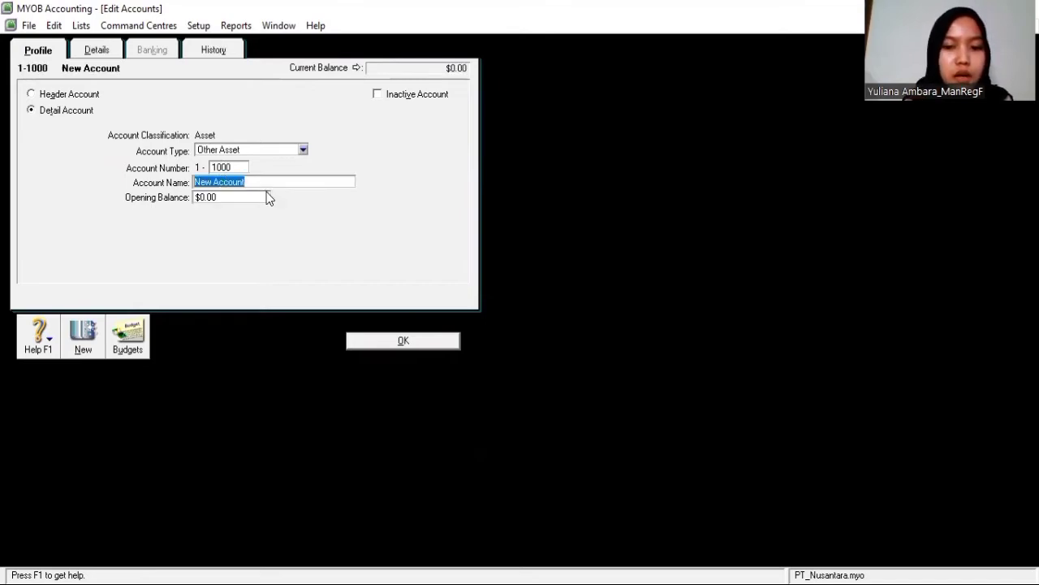
pyautogui.write('H')
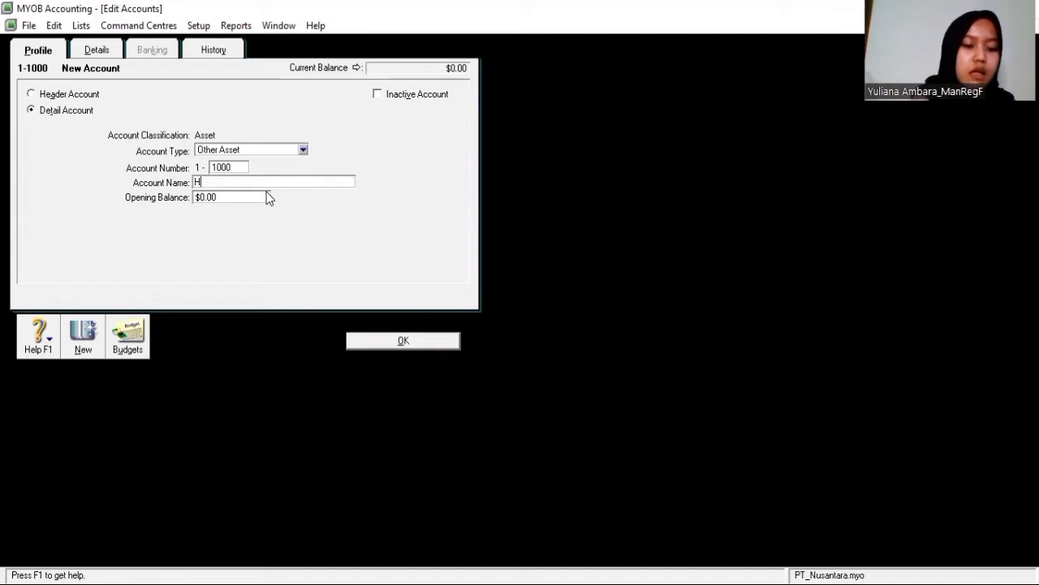
pyautogui.write('ART')
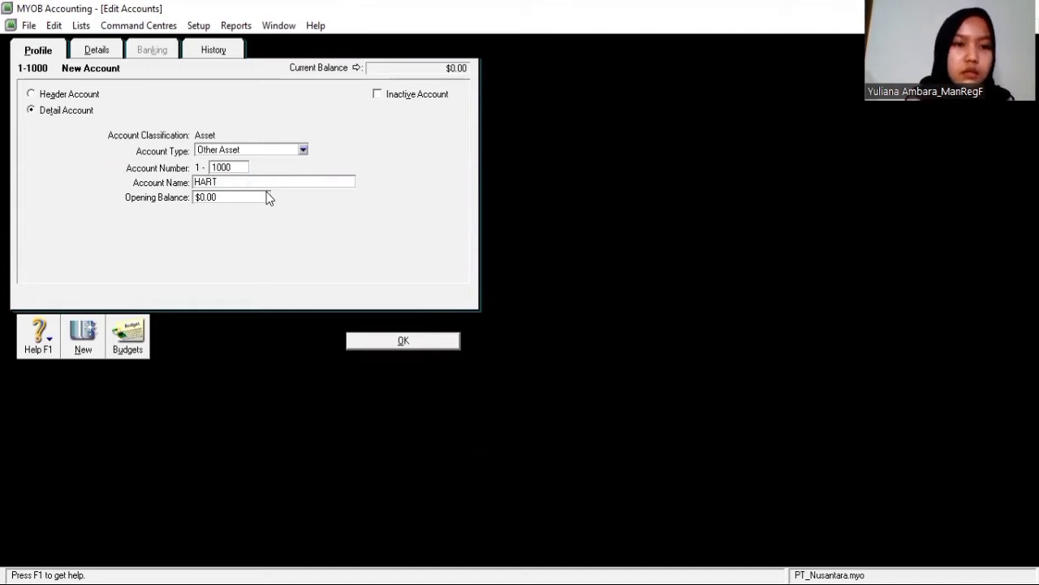
pyautogui.press('BackSpace')
pyautogui.press('BackSpace')
pyautogui.press('BackSpace')
pyautogui.write('a')
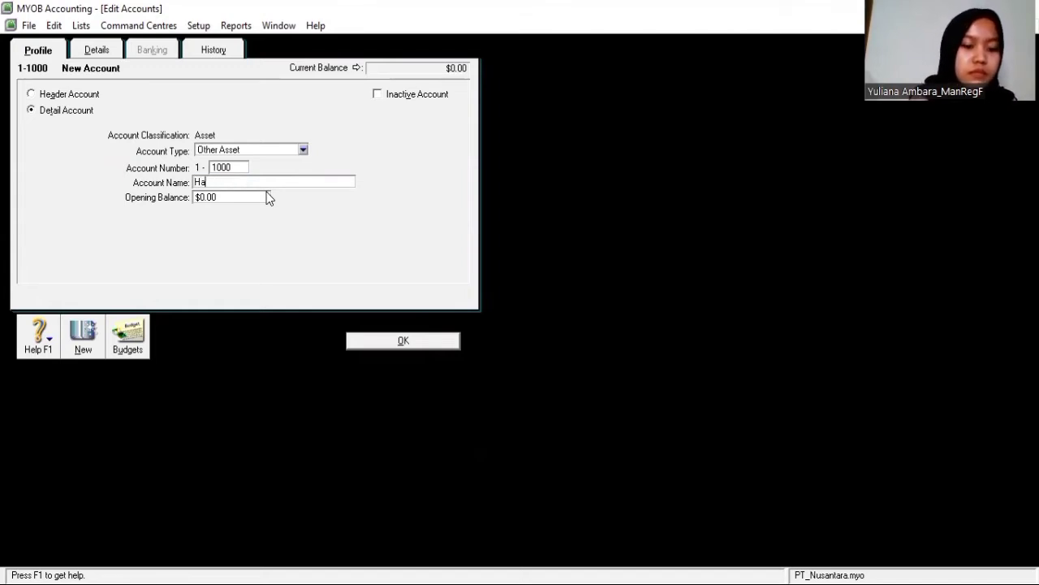
pyautogui.write('rta Lancar')
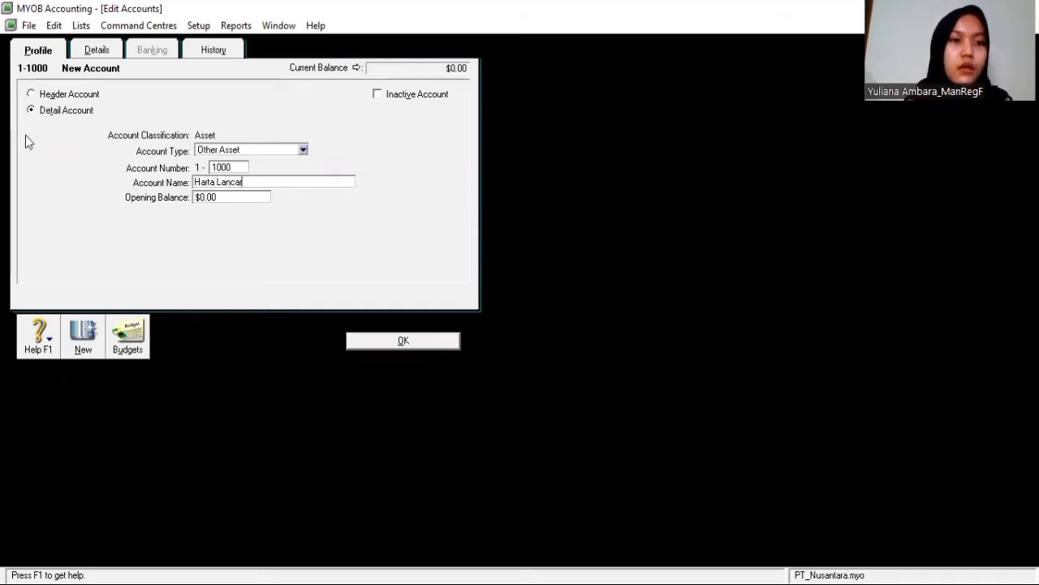
pyautogui.click(31, 95)
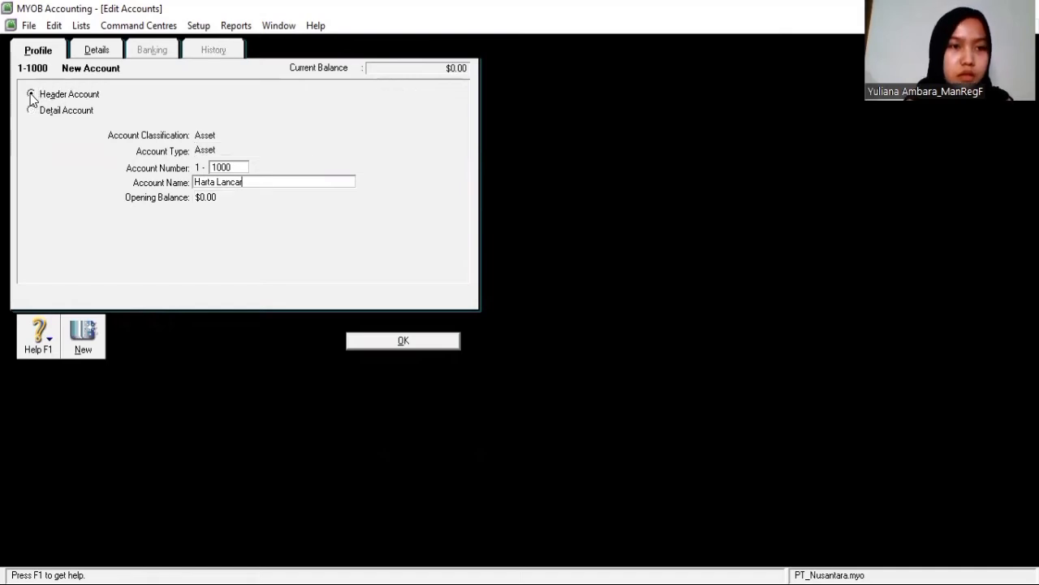
pyautogui.click(397, 342)
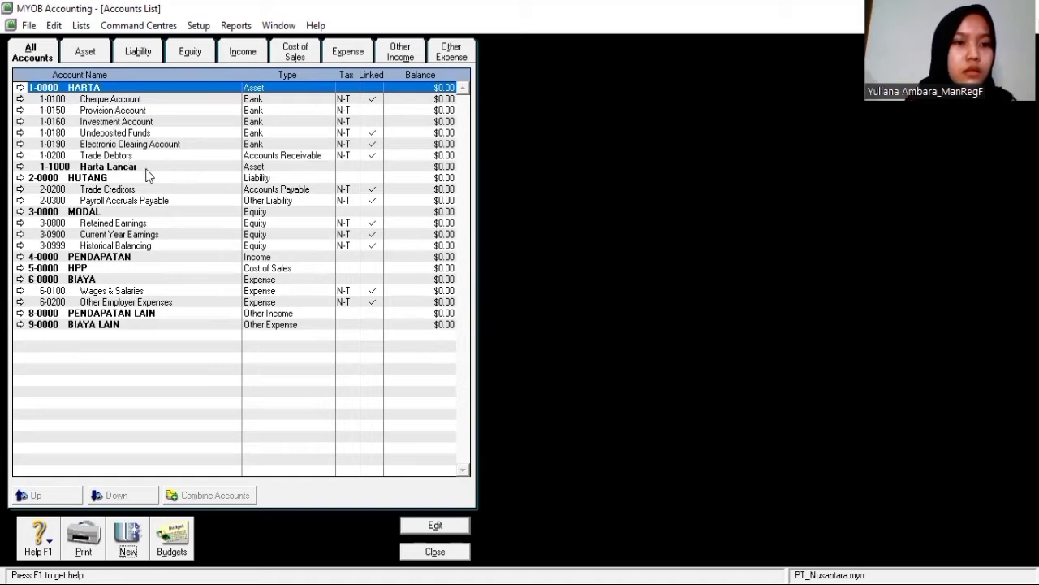
# Create header account 1-2000 Harta Tetap below Harta Lancar
pyautogui.click(147, 168)
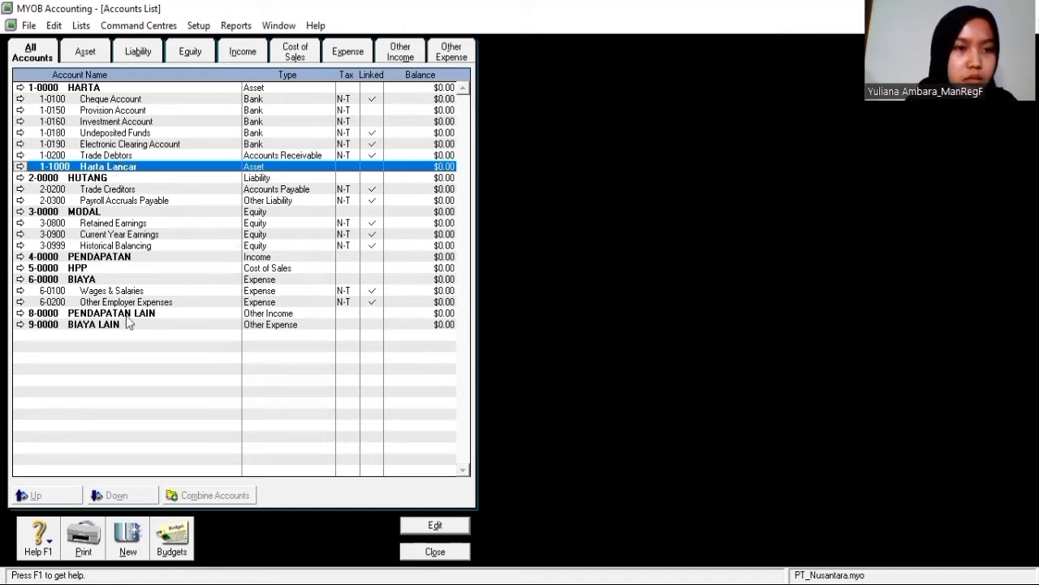
pyautogui.click(130, 558)
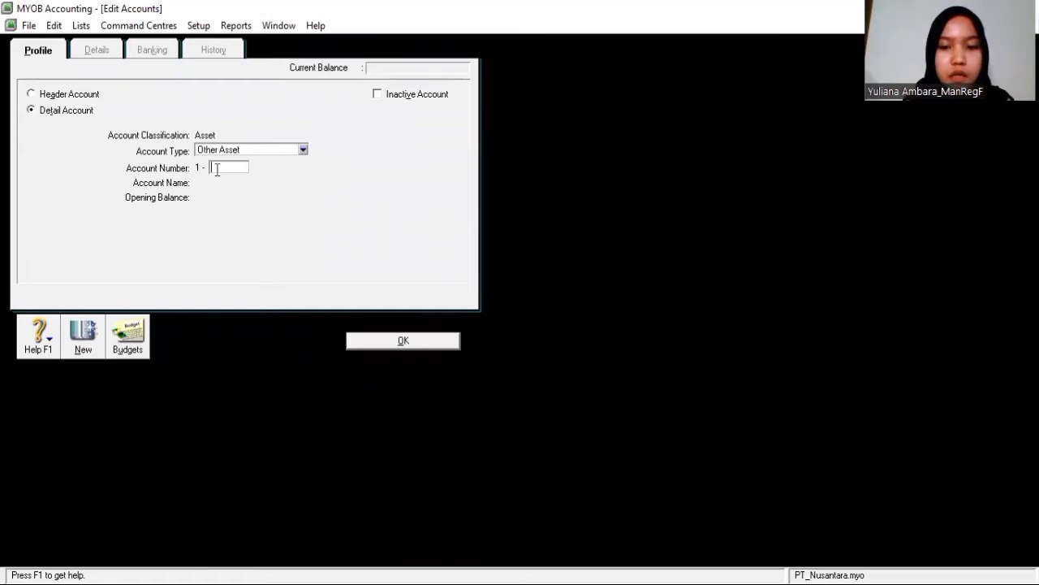
pyautogui.write('2100')
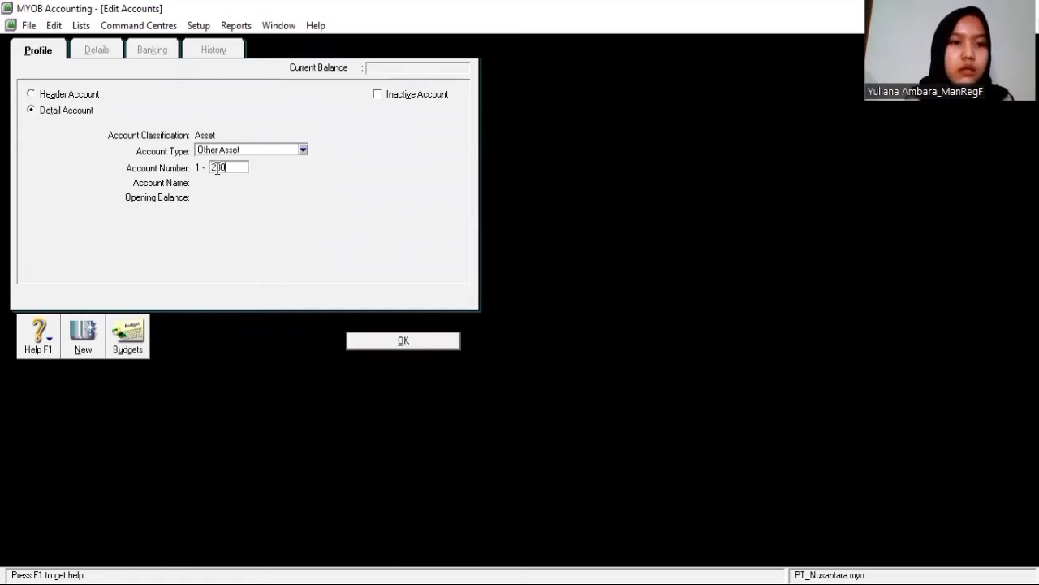
pyautogui.press('Tab')
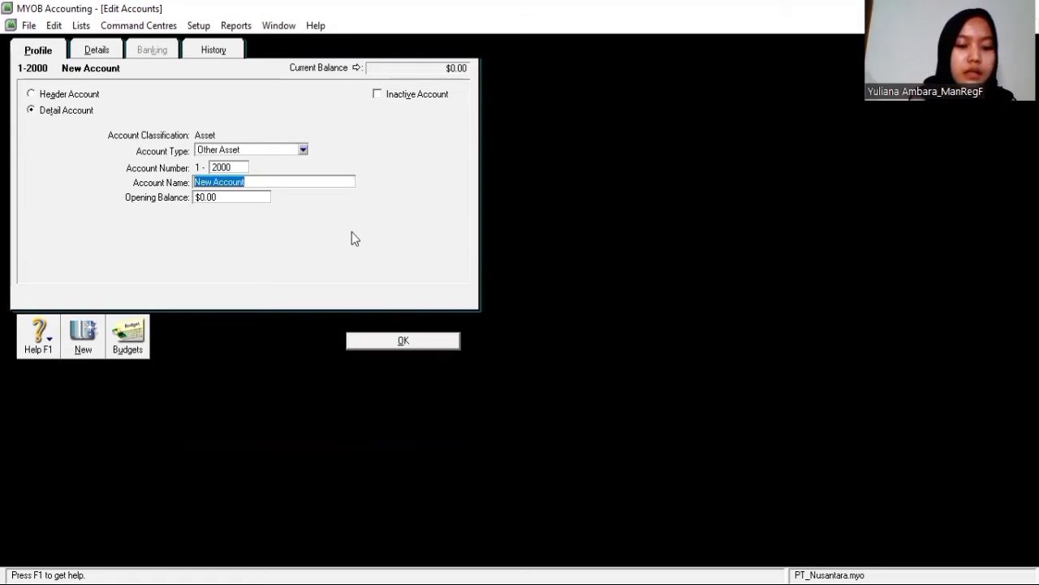
pyautogui.write('H')
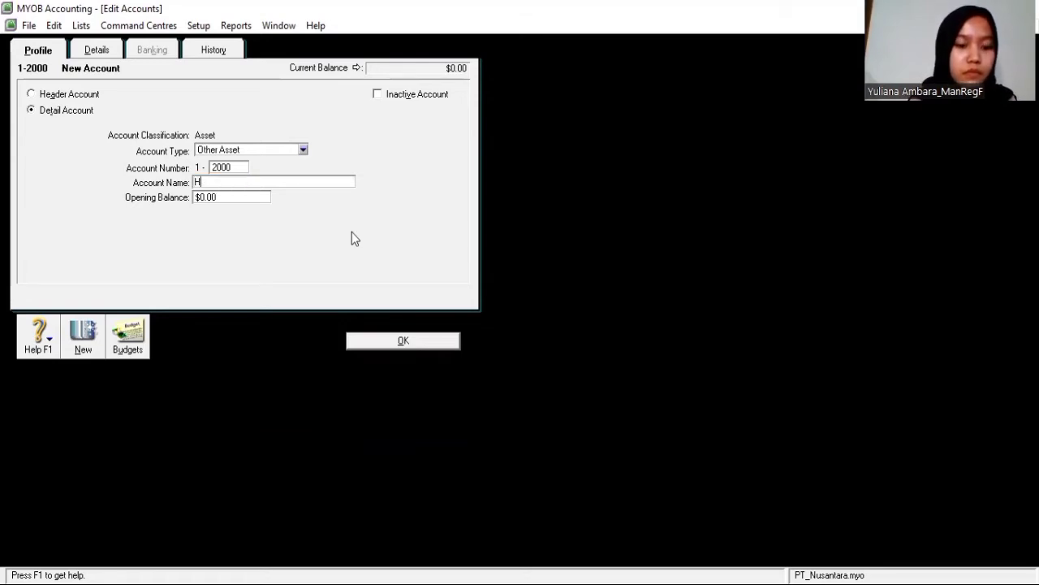
pyautogui.write('arta Tetap')
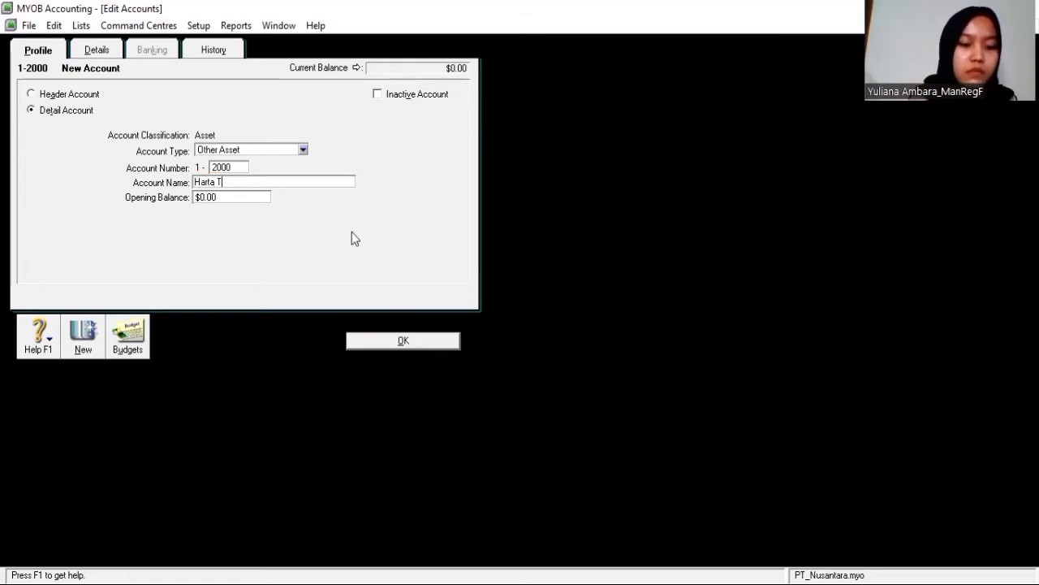
pyautogui.click(30, 95)
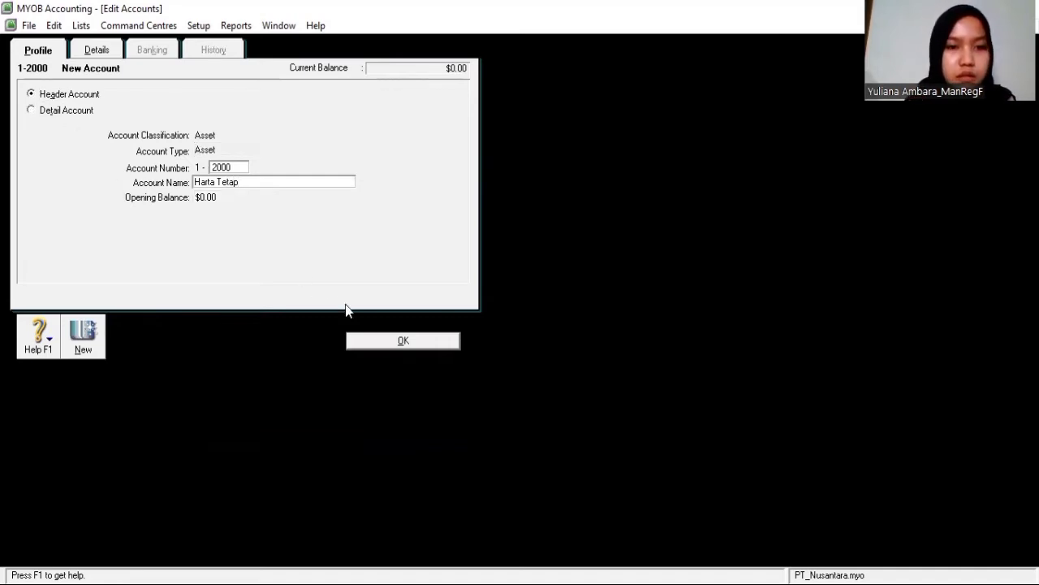
pyautogui.click(401, 341)
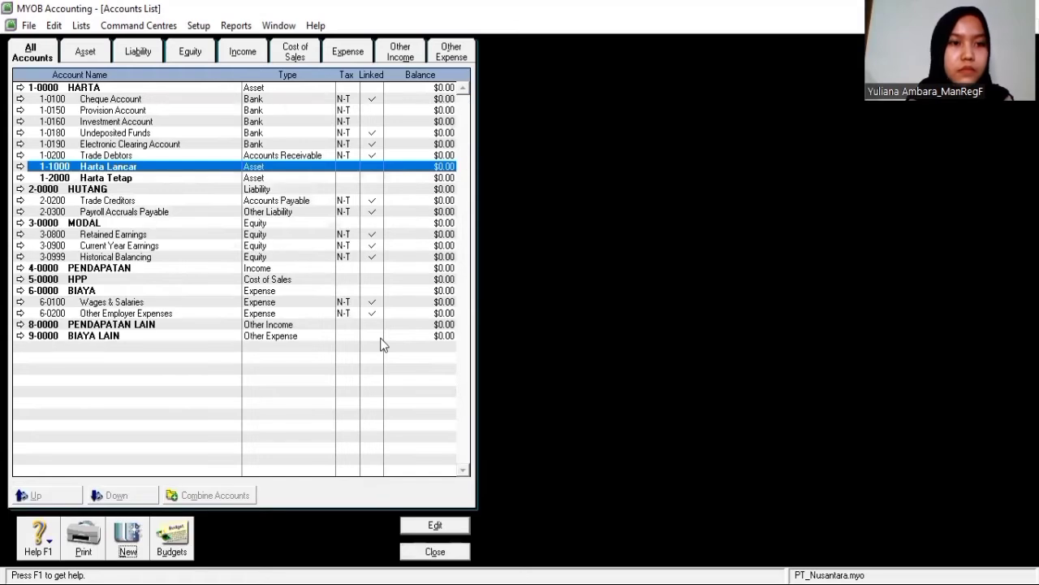
# Create header account 1-3000 Harta Tak Berwujud below Harta Tetap
pyautogui.click(168, 180)
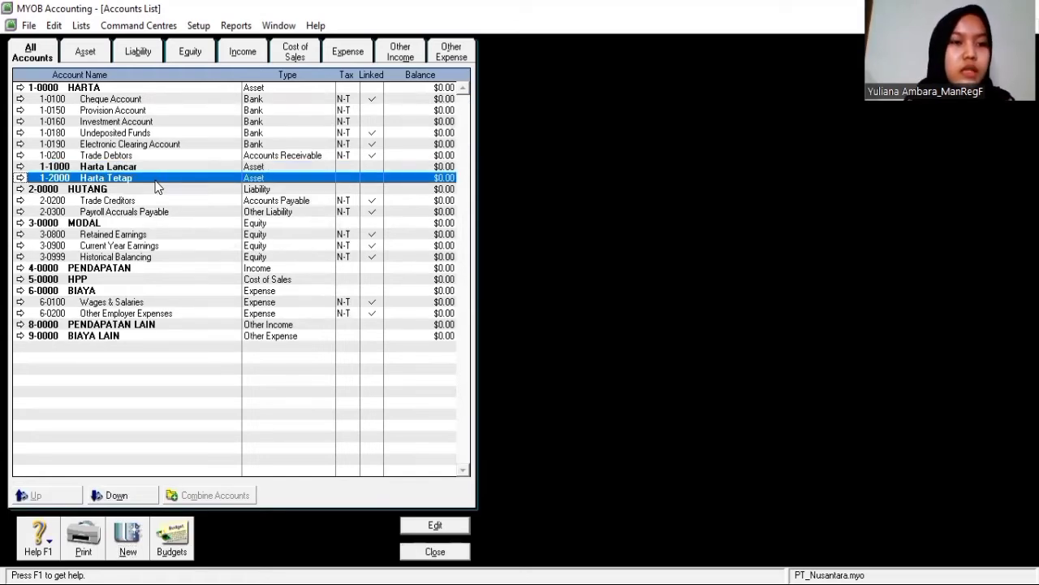
pyautogui.click(127, 532)
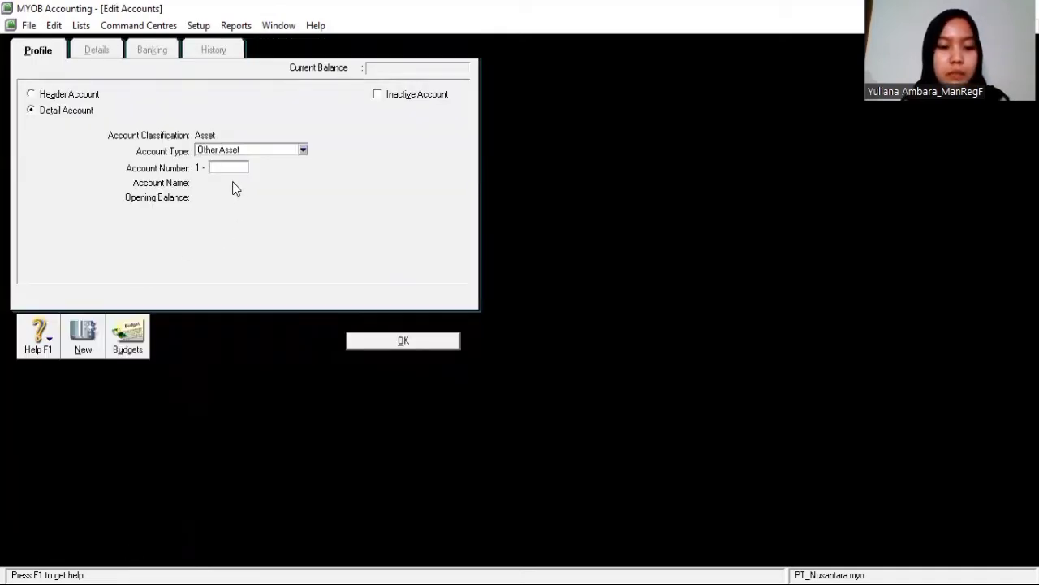
pyautogui.write('3000')
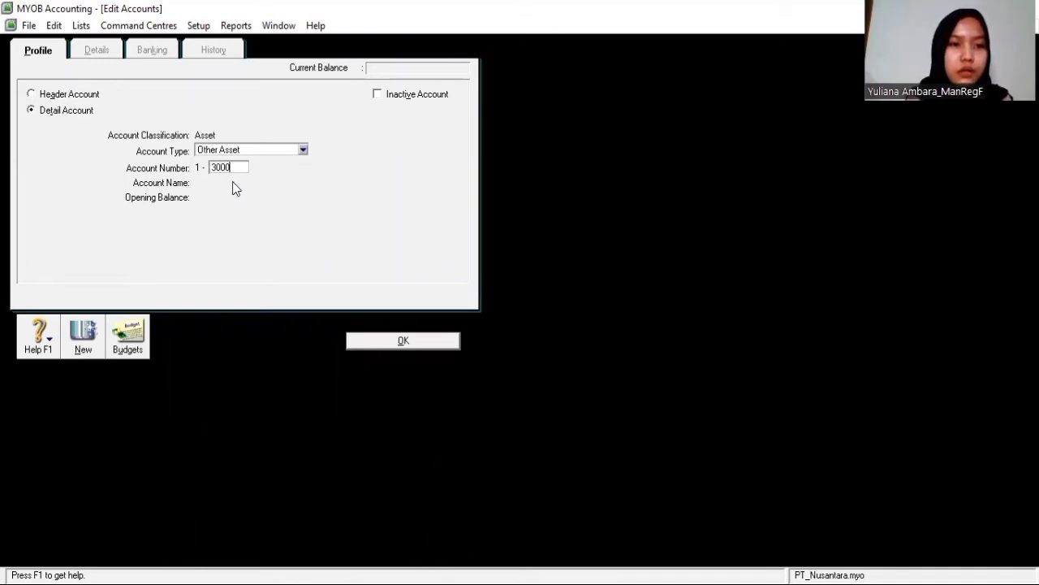
pyautogui.press('Tab')
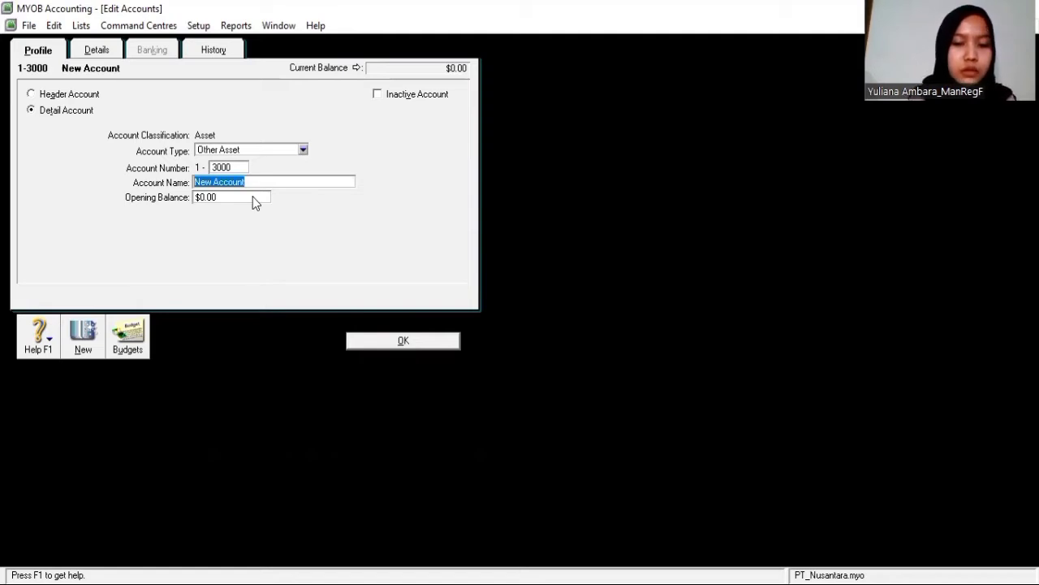
pyautogui.write('Harta ')
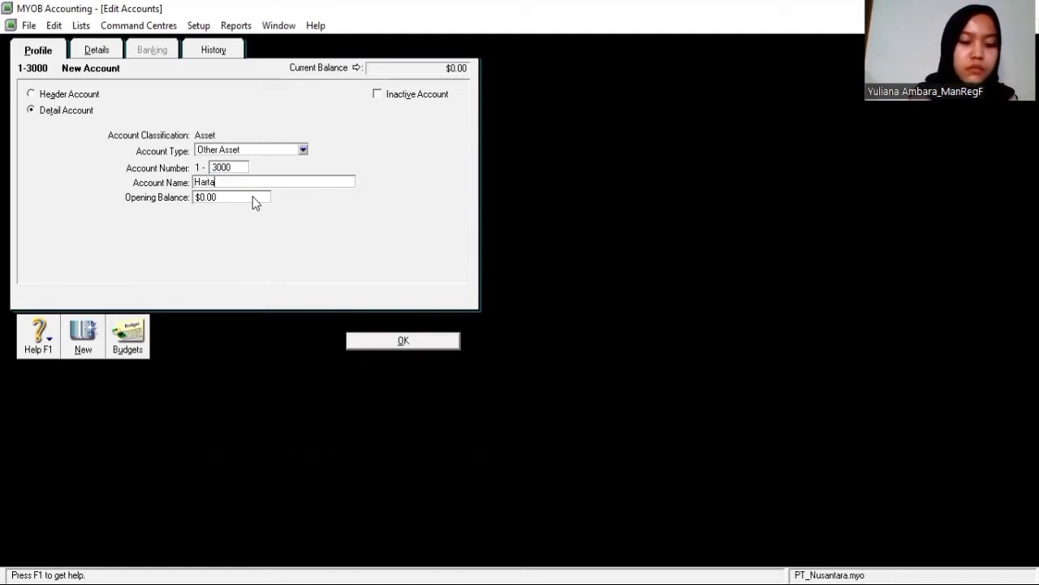
pyautogui.write('Tak Berwujud')
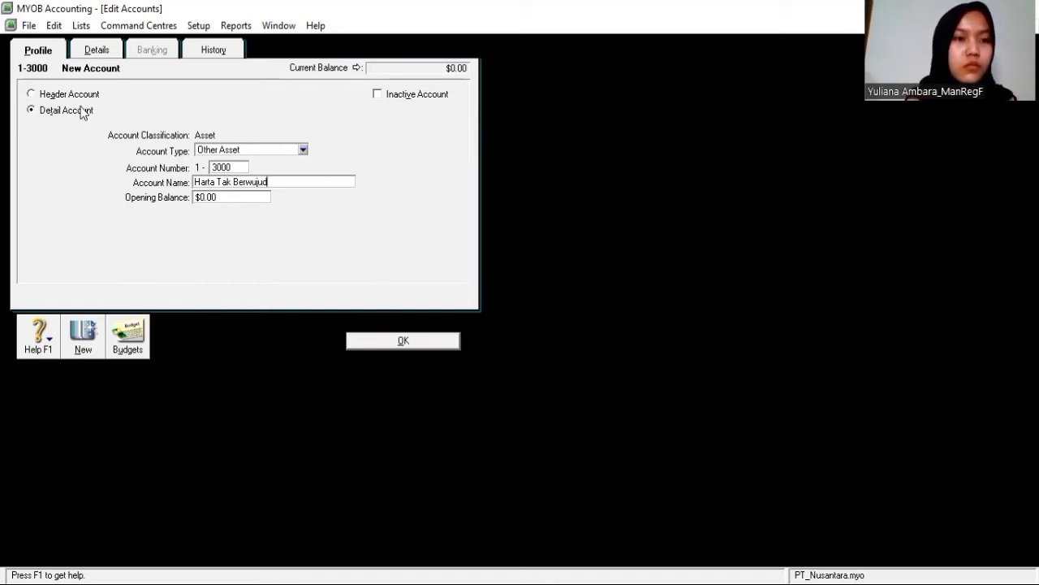
pyautogui.click(30, 93)
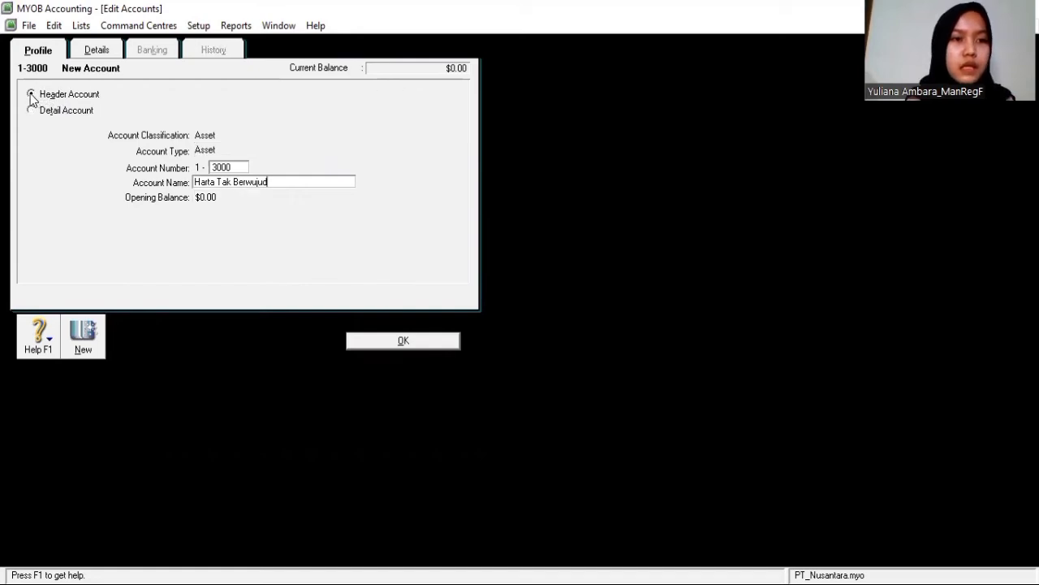
pyautogui.click(401, 341)
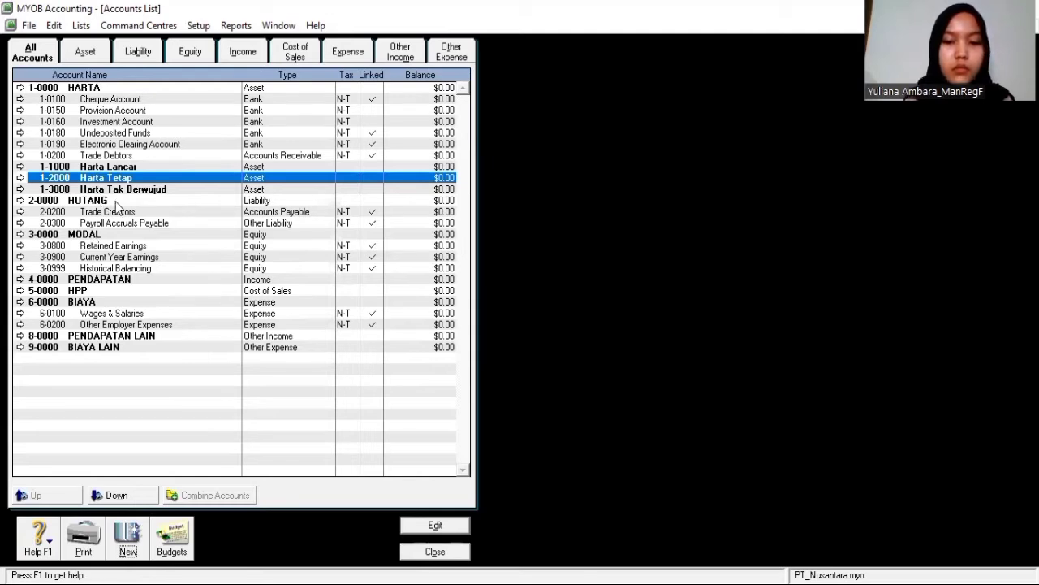
pyautogui.click(122, 200)
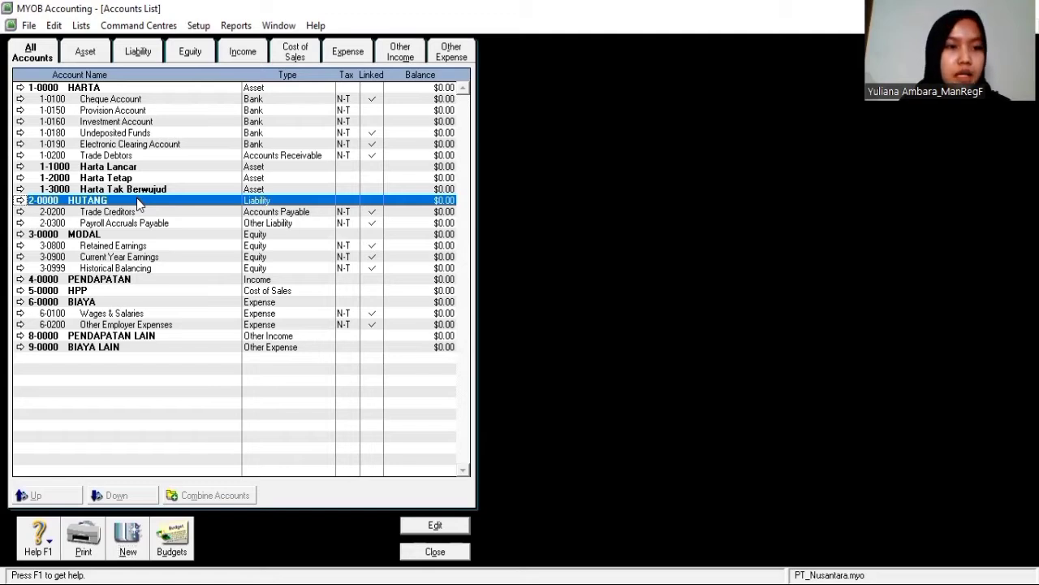
# Create Liability header account 2-1000 Harta JK Pendek under HUTANG
pyautogui.click(127, 536)
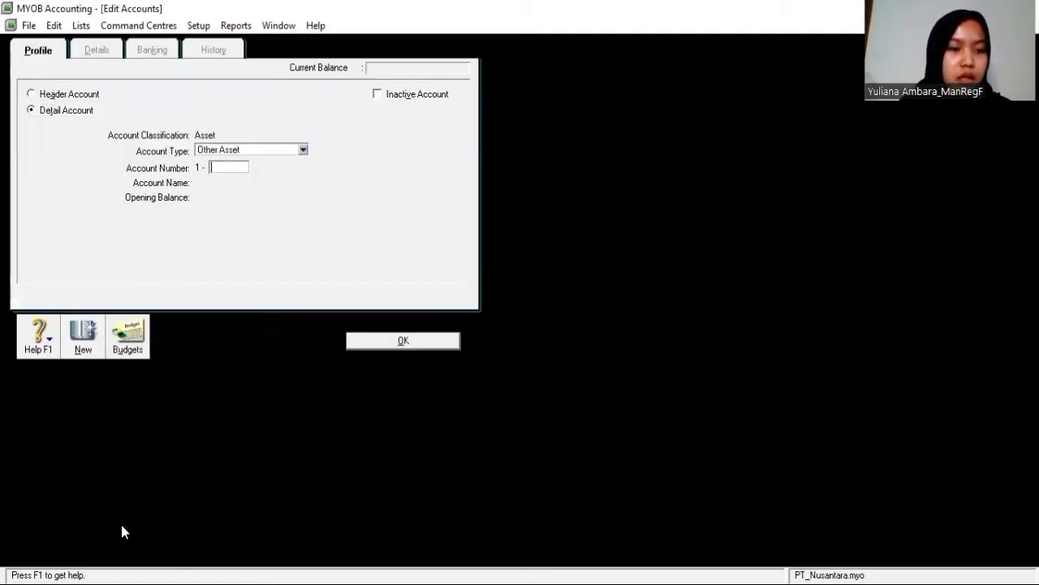
pyautogui.click(33, 95)
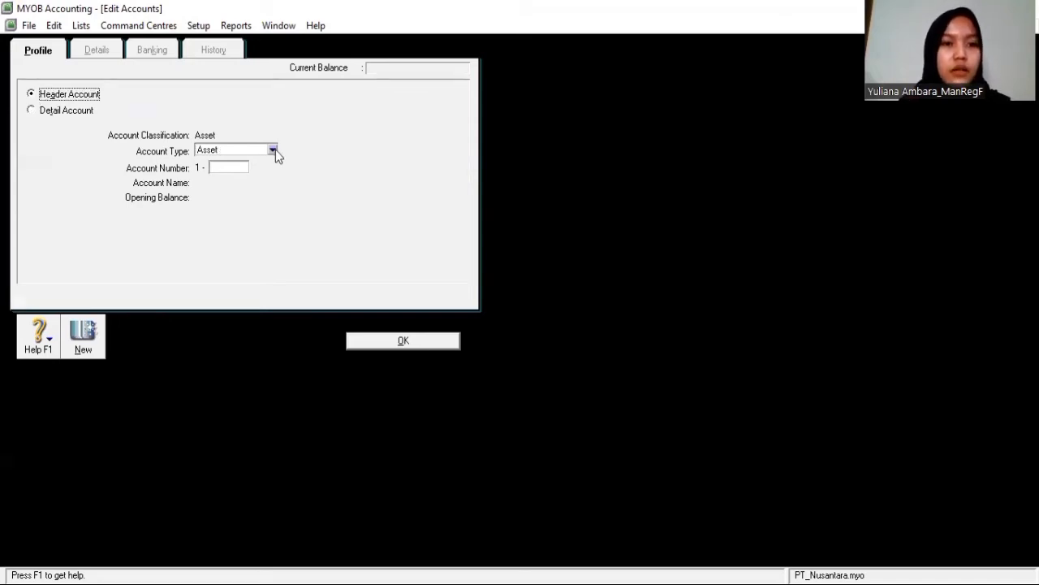
pyautogui.click(274, 150)
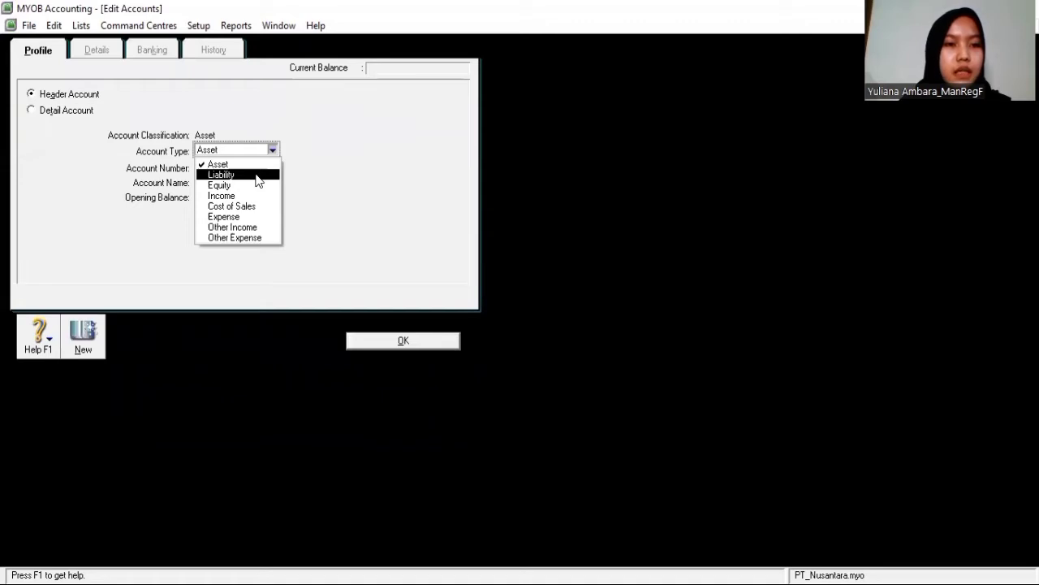
pyautogui.click(258, 181)
pyautogui.click(221, 166)
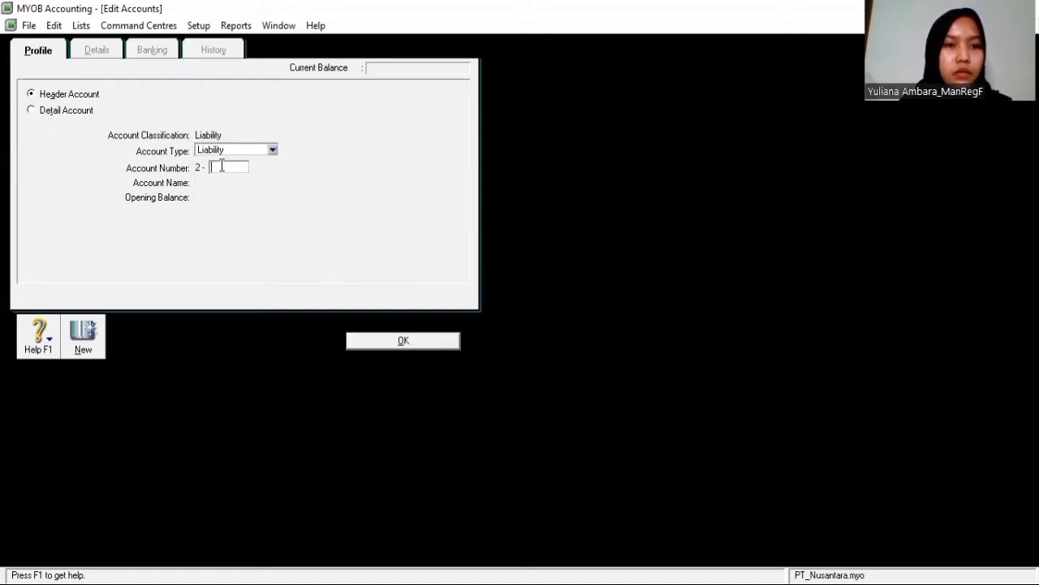
pyautogui.write('1000')
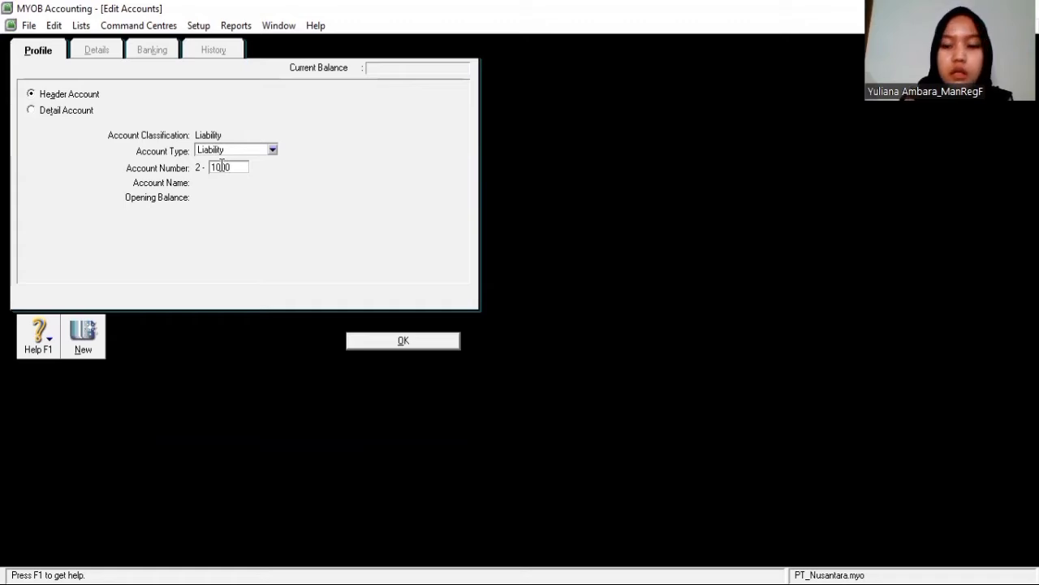
pyautogui.press('Tab')
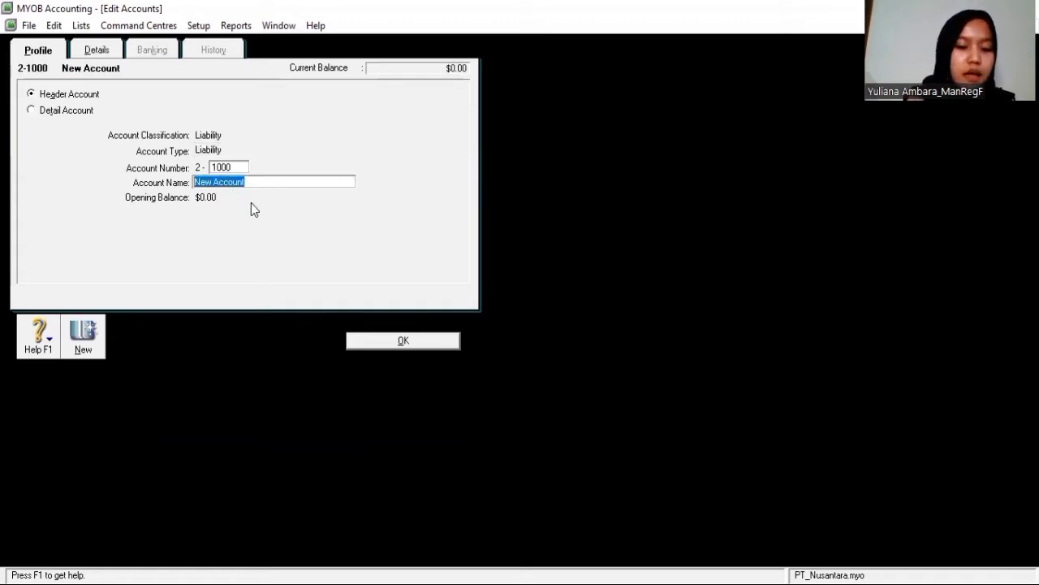
pyautogui.write('H')
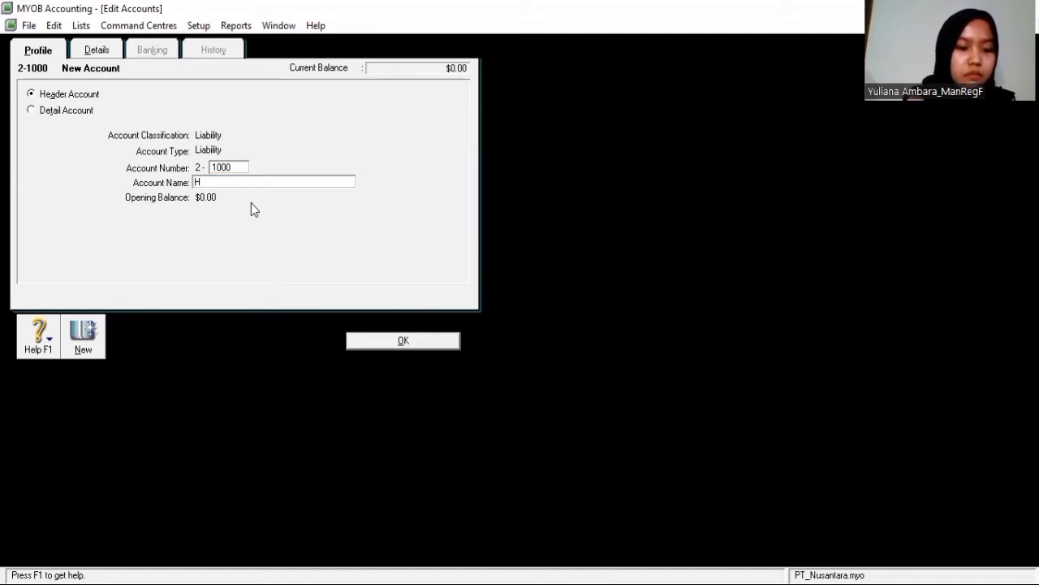
pyautogui.write('arta JK')
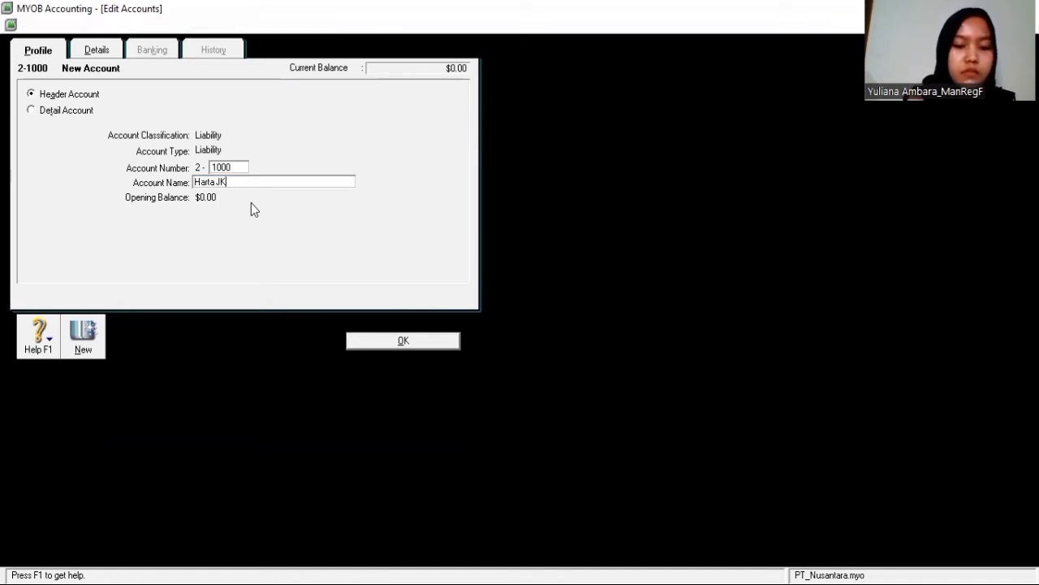
pyautogui.write(' Pe')
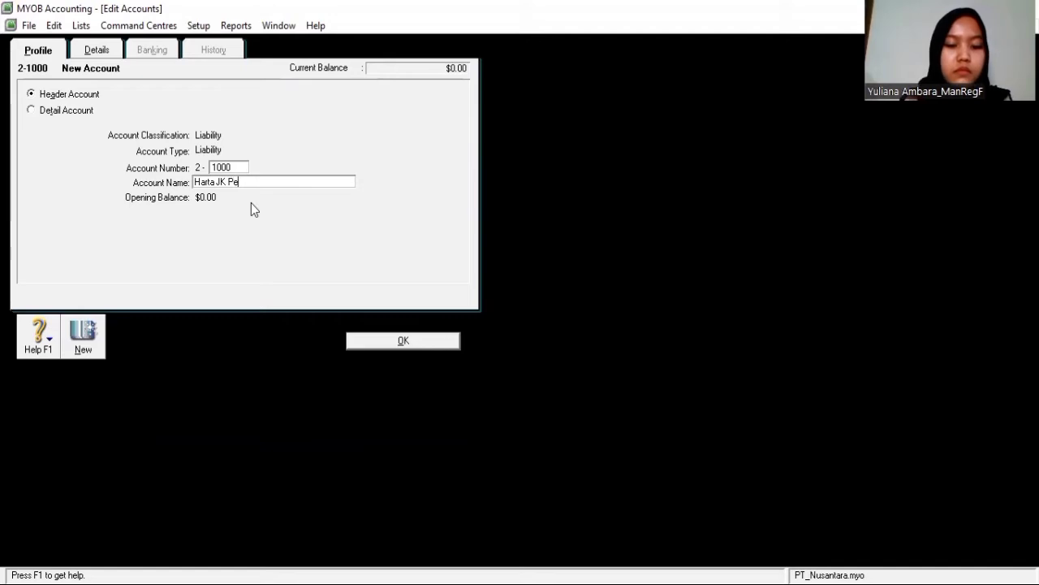
pyautogui.write('ndek')
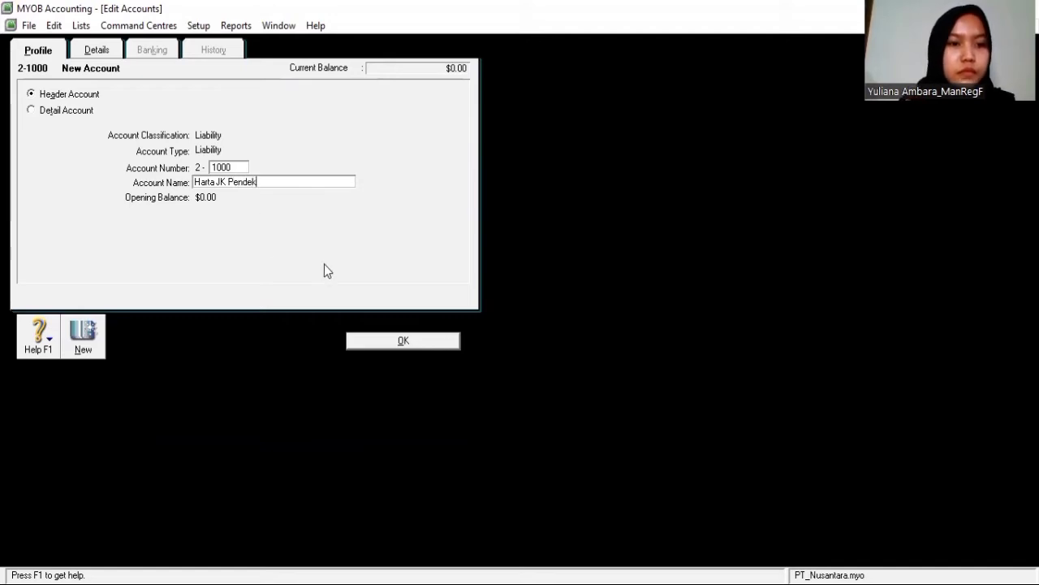
pyautogui.click(378, 340)
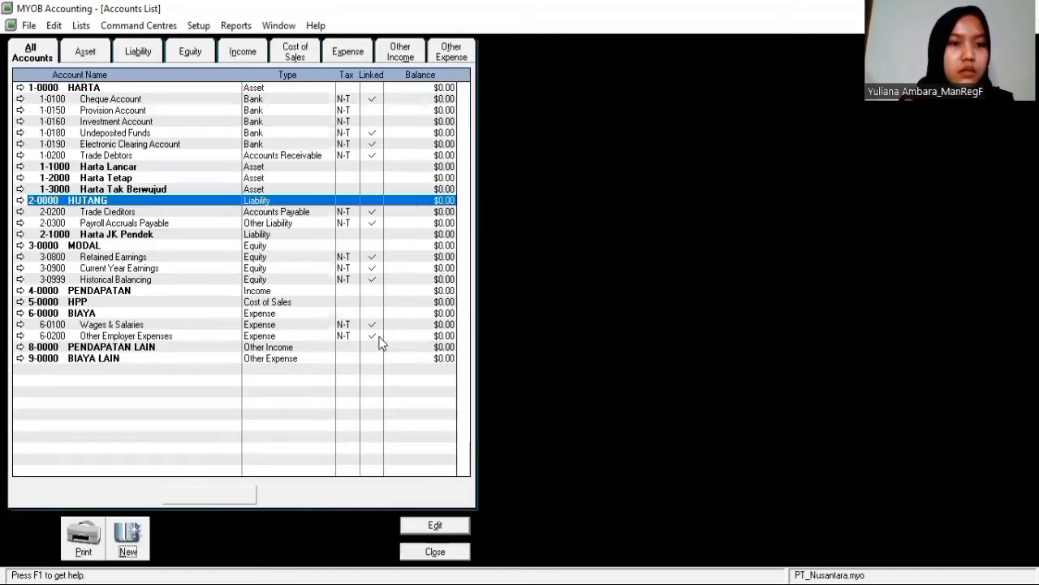
# Create a new Liability header account numbered 2-2000
pyautogui.click(159, 235)
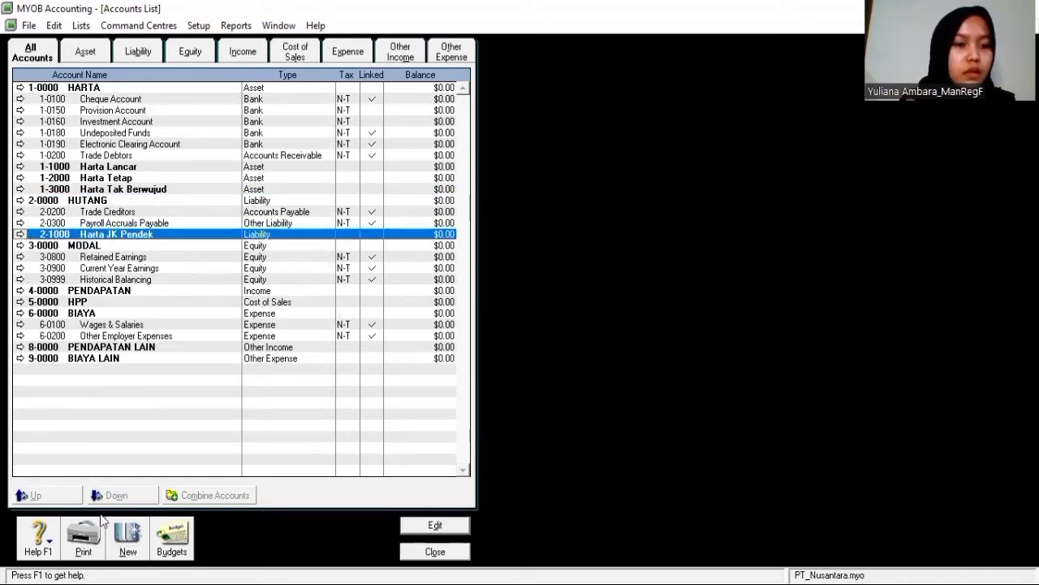
pyautogui.click(127, 534)
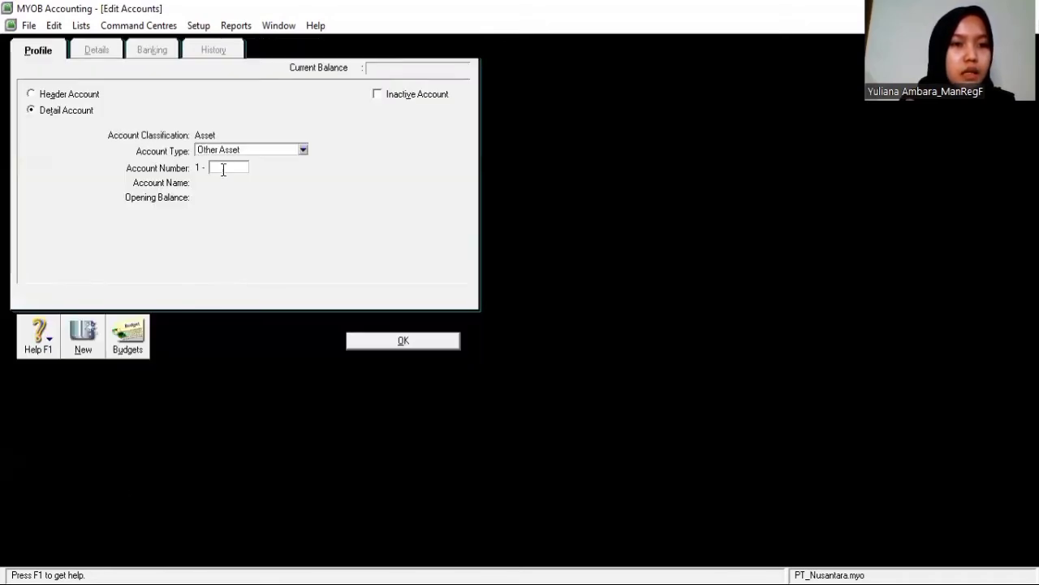
pyautogui.click(32, 93)
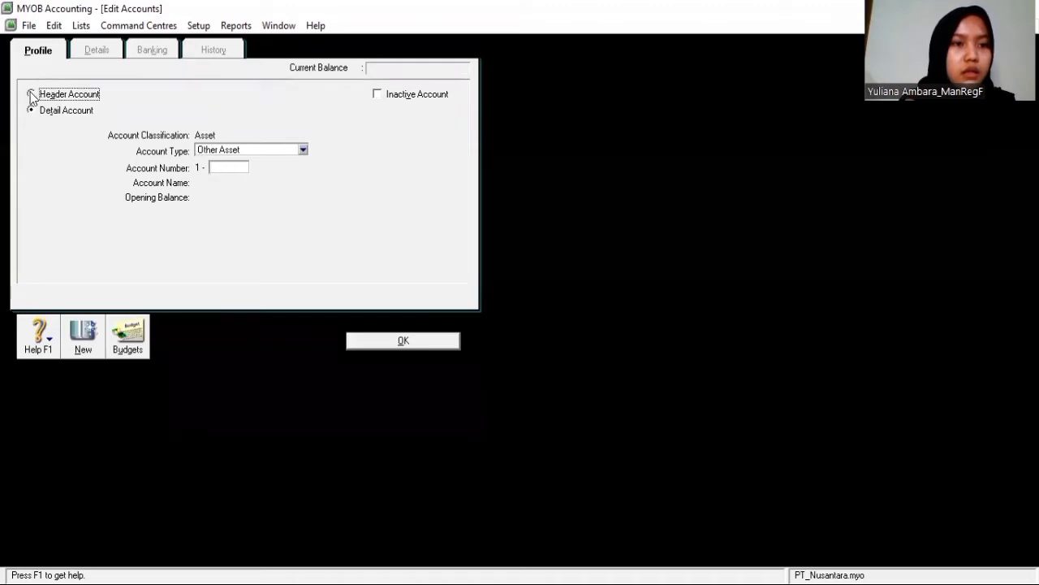
pyautogui.click(273, 151)
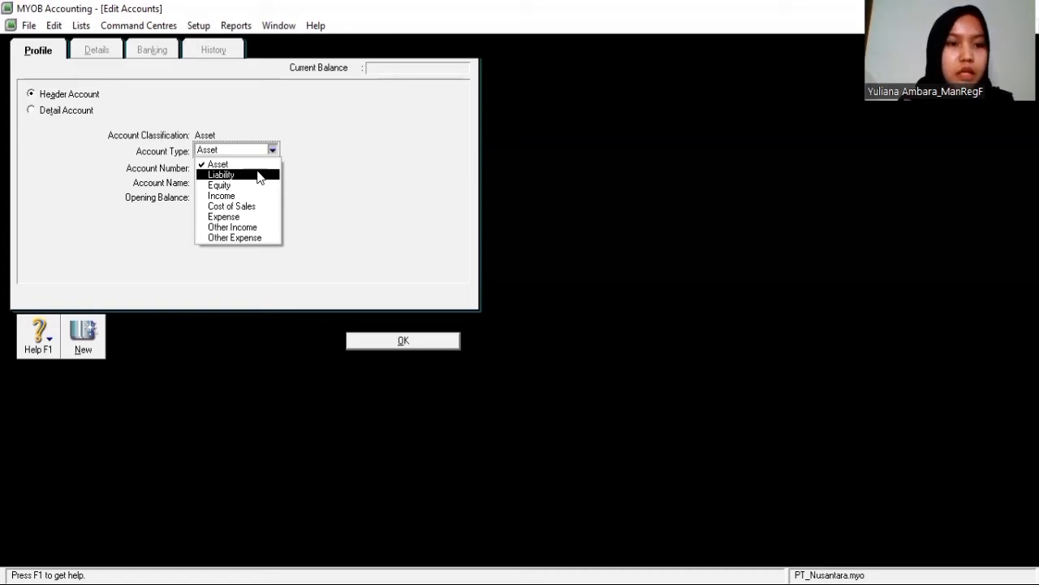
pyautogui.click(258, 177)
pyautogui.click(223, 168)
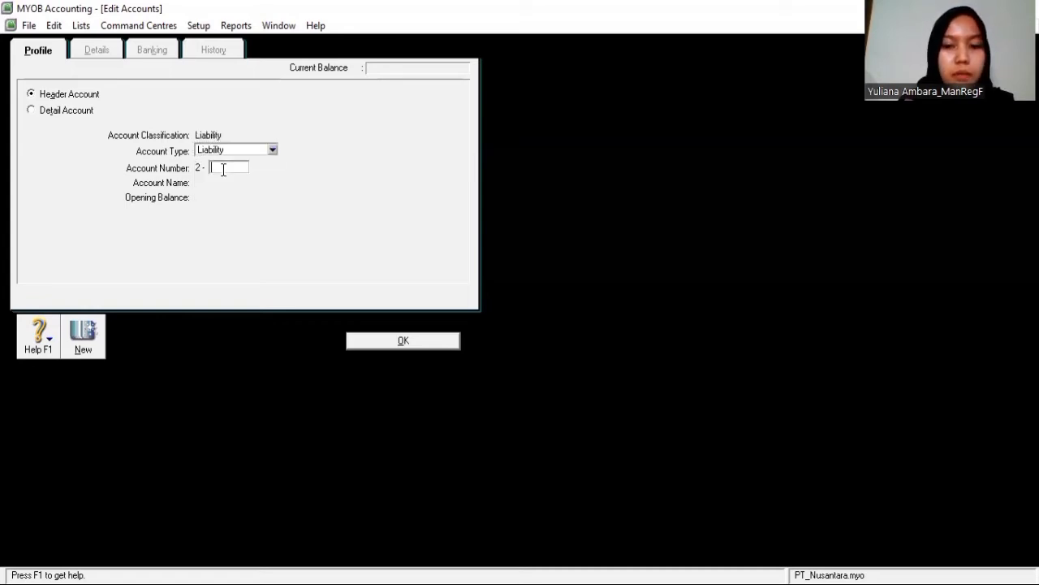
pyautogui.write('2000')
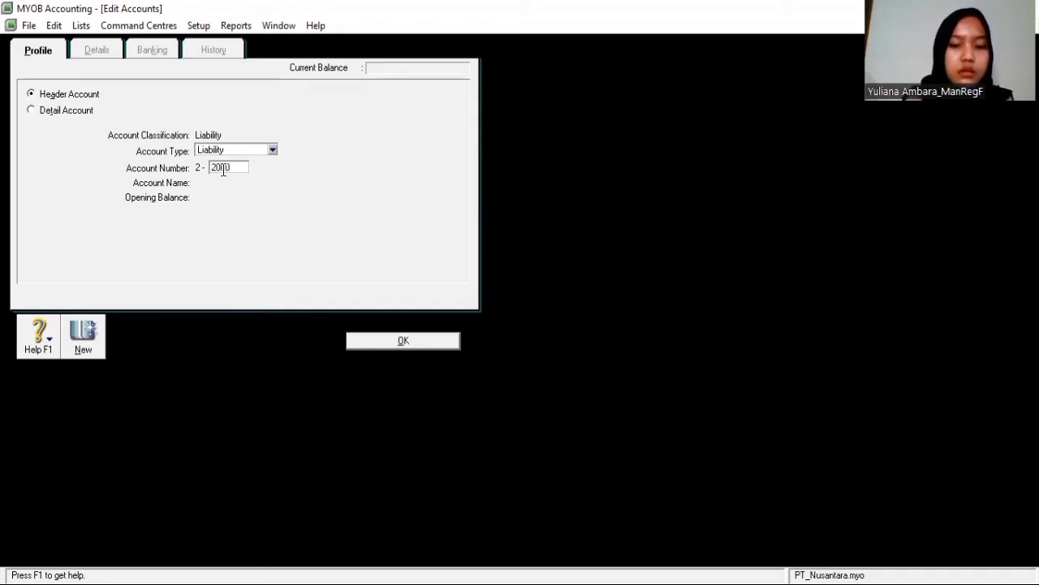
pyautogui.click(380, 347)
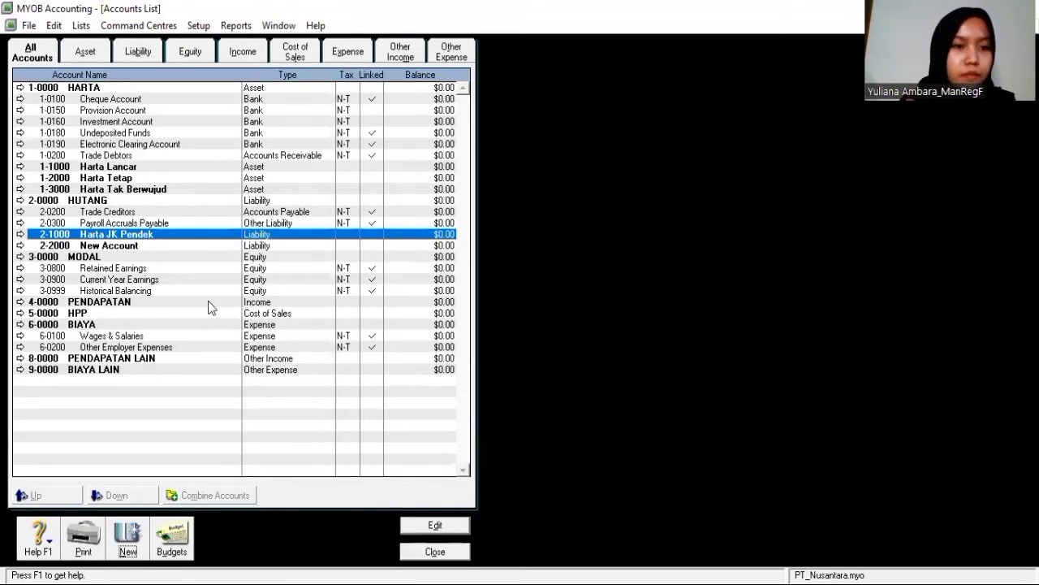
# Rename account 2-2000 to Hutang JK Panjang
pyautogui.click(152, 244)
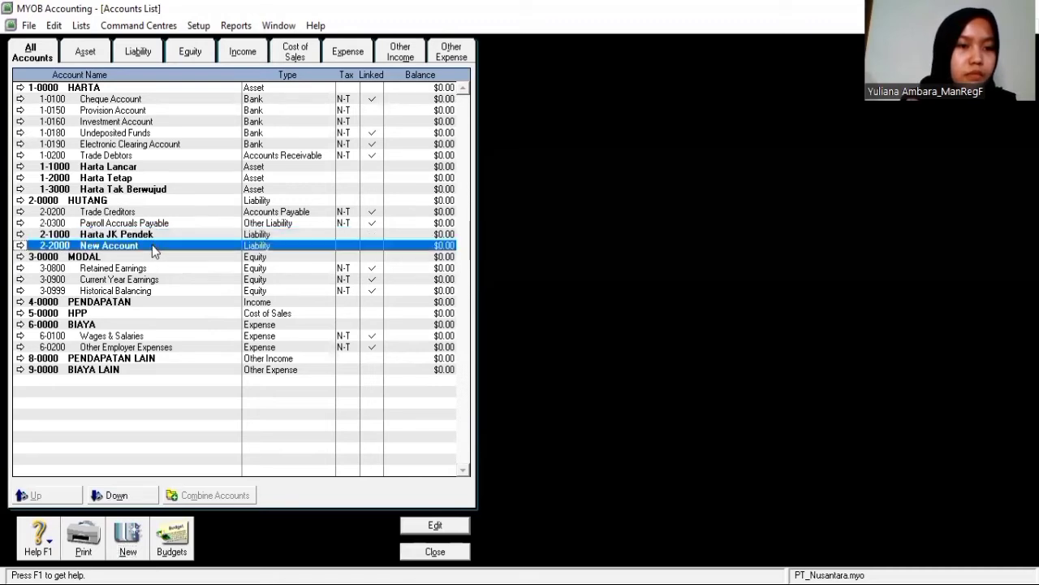
pyautogui.click(20, 246)
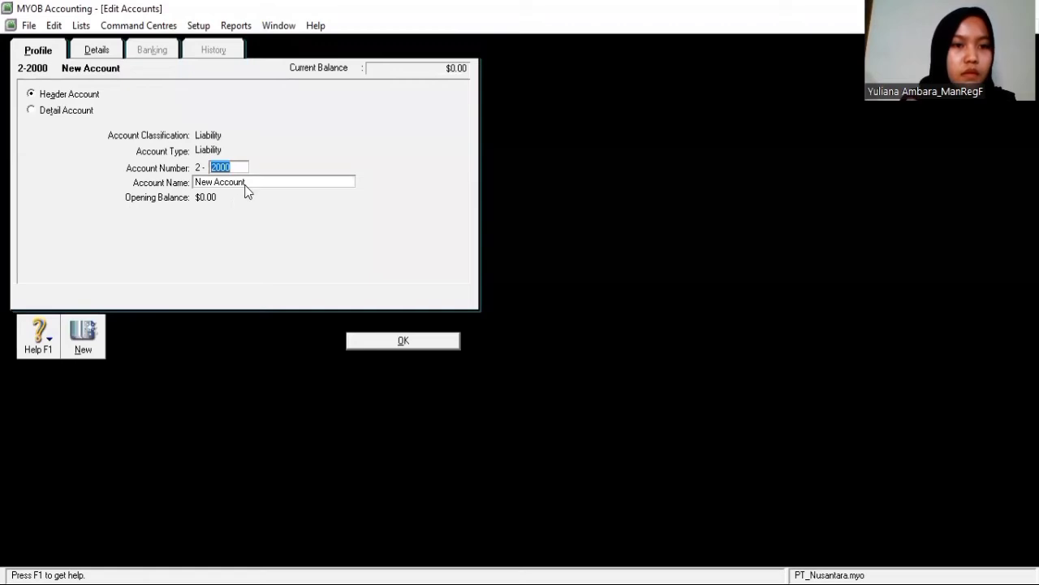
pyautogui.press('Tab')
pyautogui.press('BackSpace')
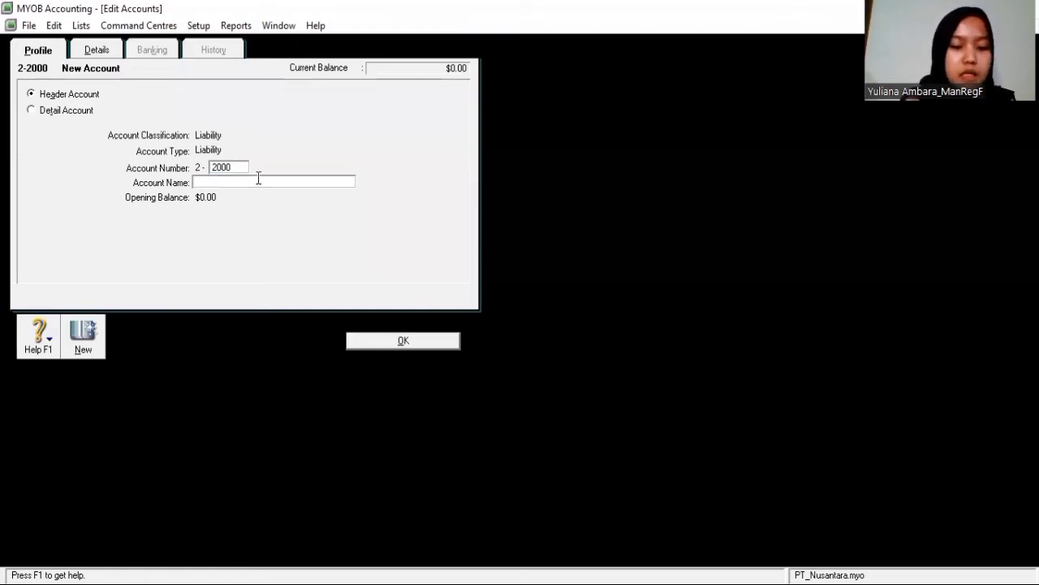
pyautogui.write('Hutang ')
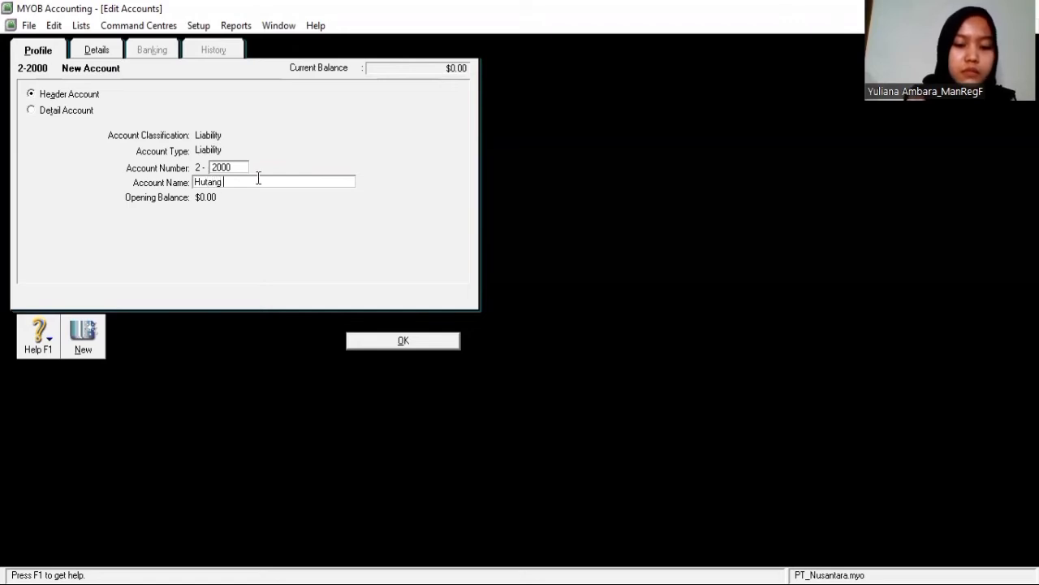
pyautogui.write('JK Panjang')
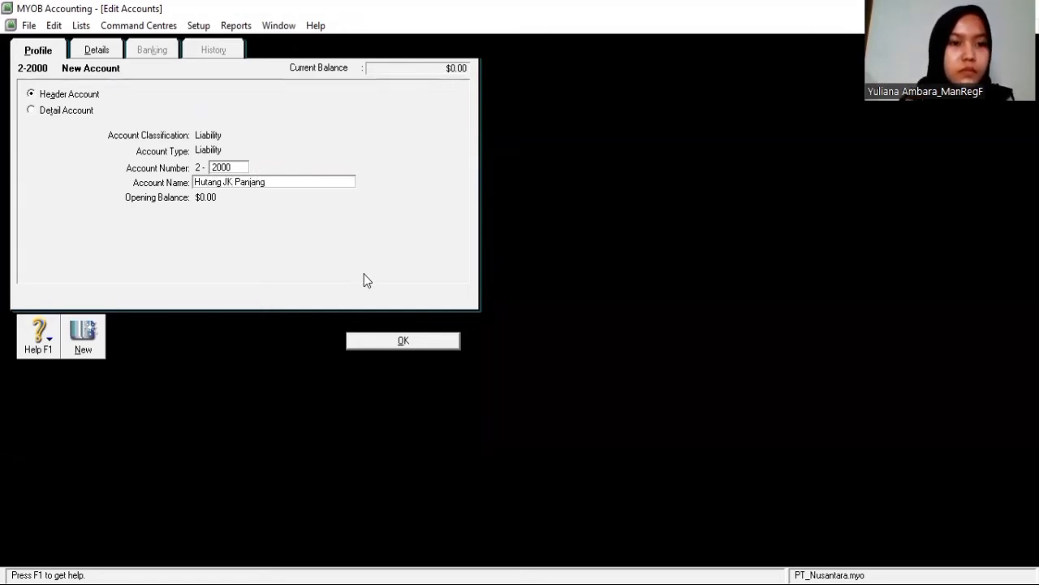
pyautogui.click(411, 346)
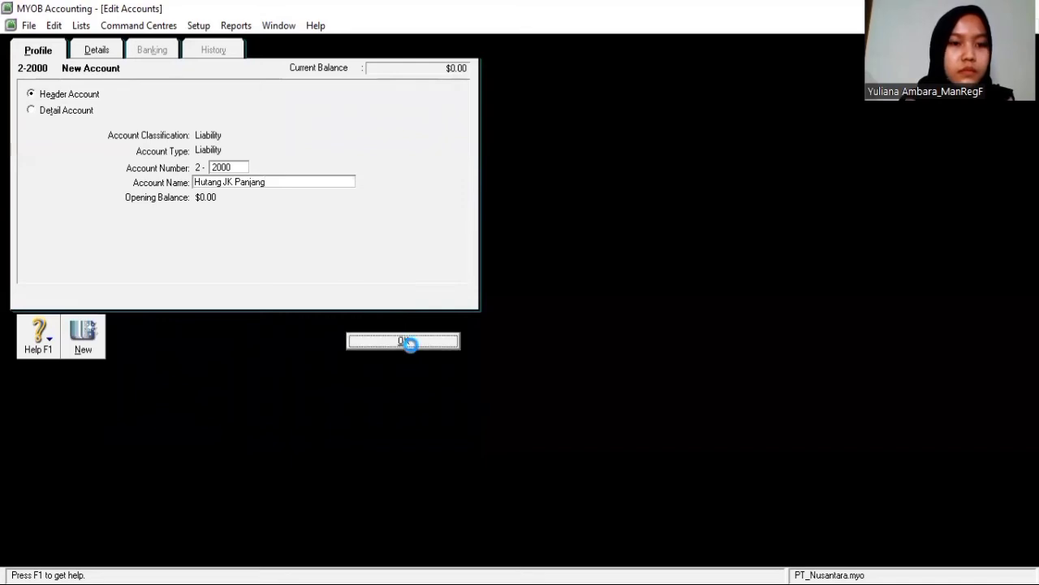
pyautogui.click(179, 258)
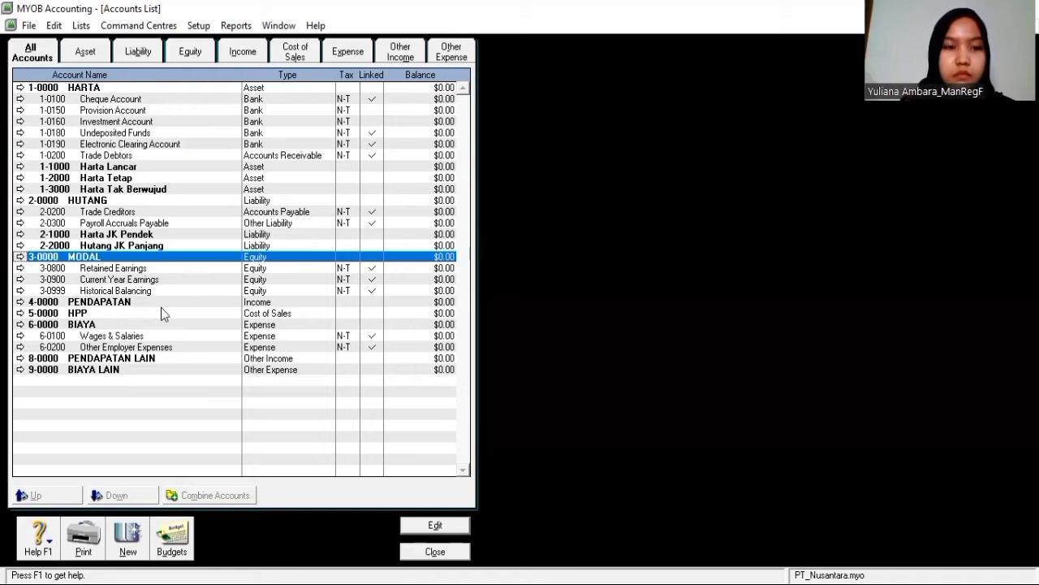
# Create Expense header account 6-1000 Operasional under 6-0000 BIAYA
pyautogui.click(96, 324)
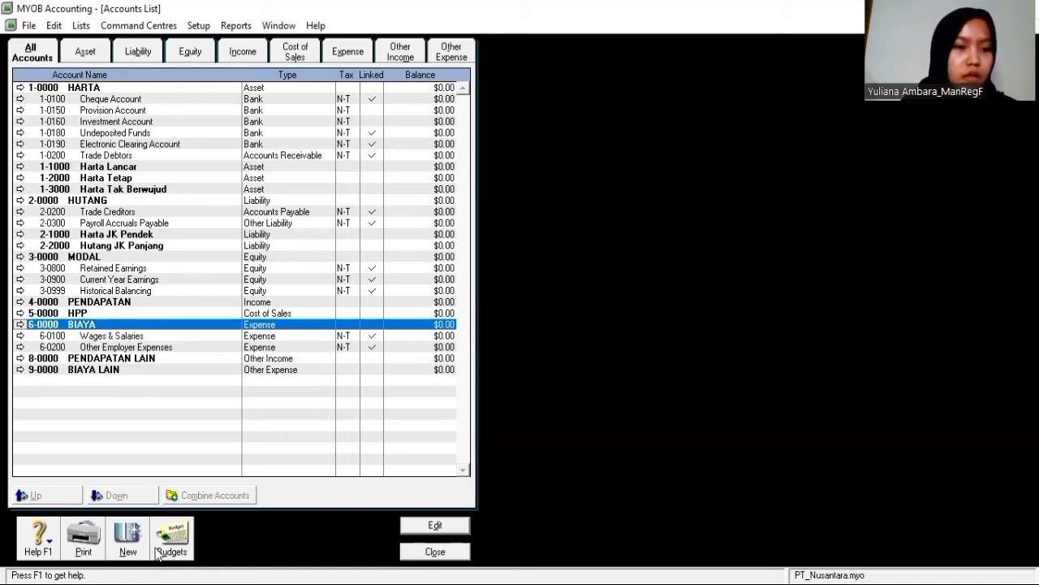
pyautogui.click(128, 536)
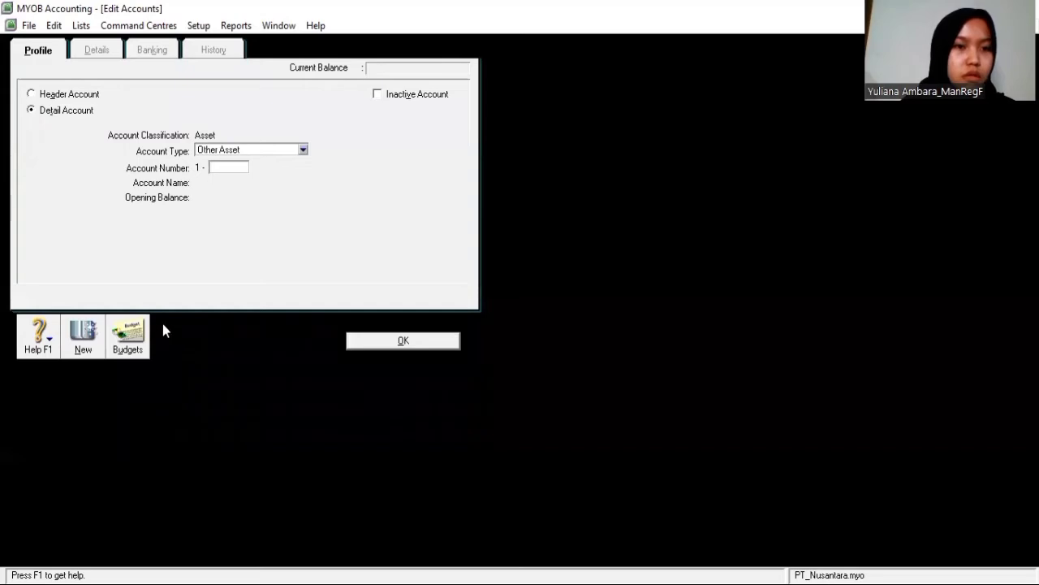
pyautogui.click(30, 94)
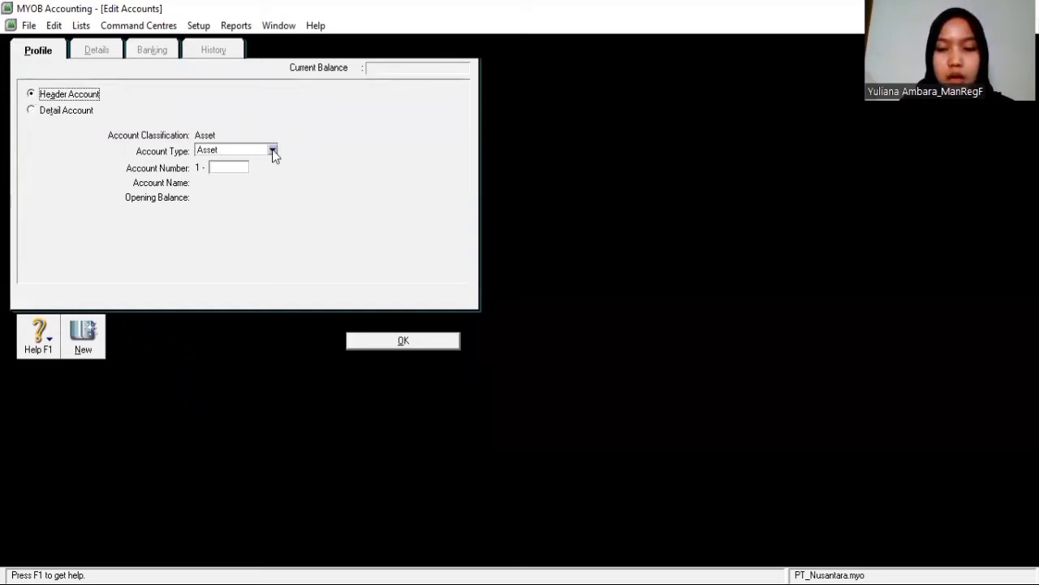
pyautogui.click(272, 151)
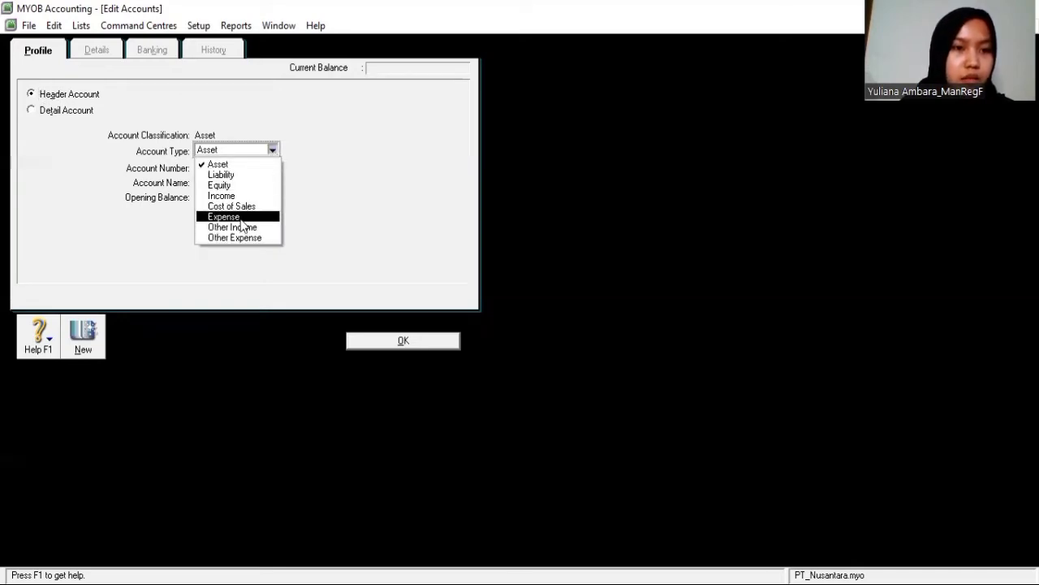
pyautogui.click(223, 217)
pyautogui.click(229, 166)
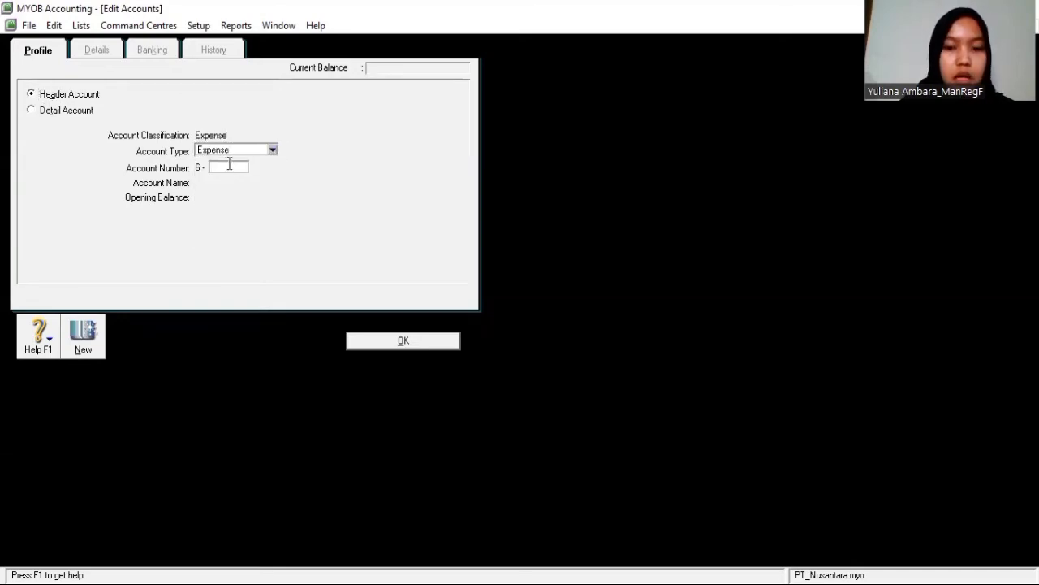
pyautogui.write('1000')
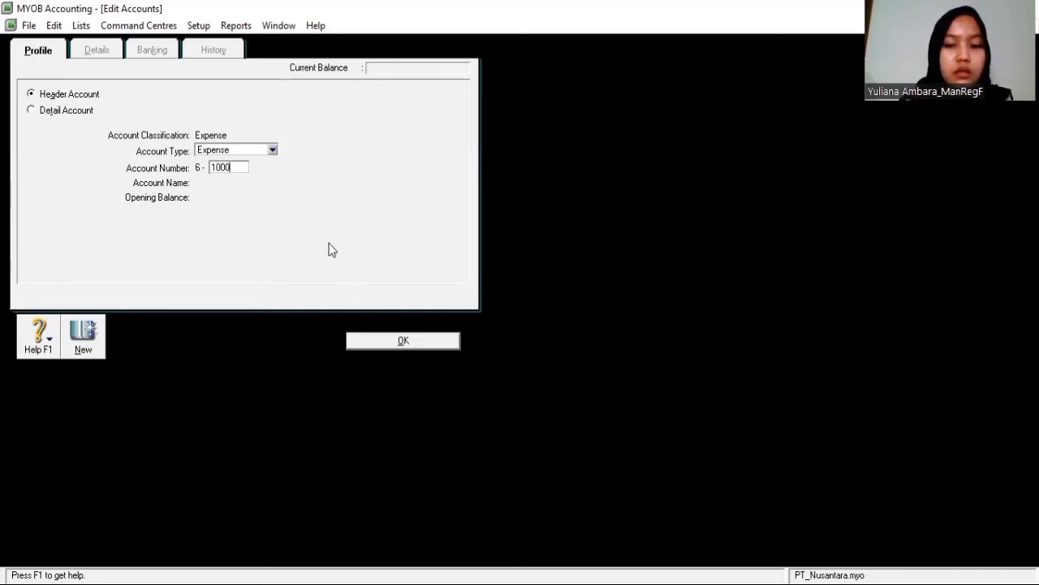
pyautogui.press('Tab')
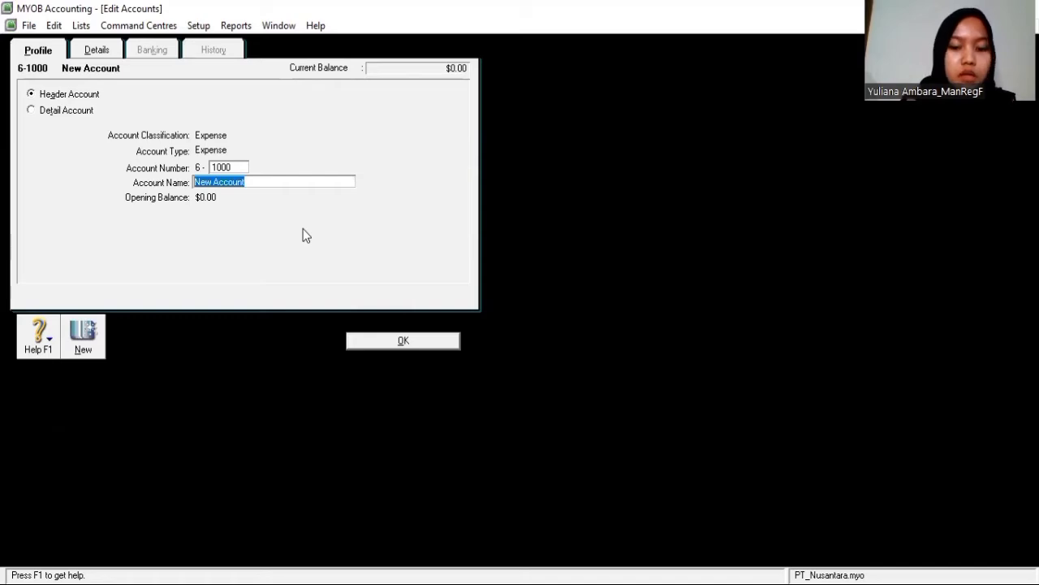
pyautogui.write('O')
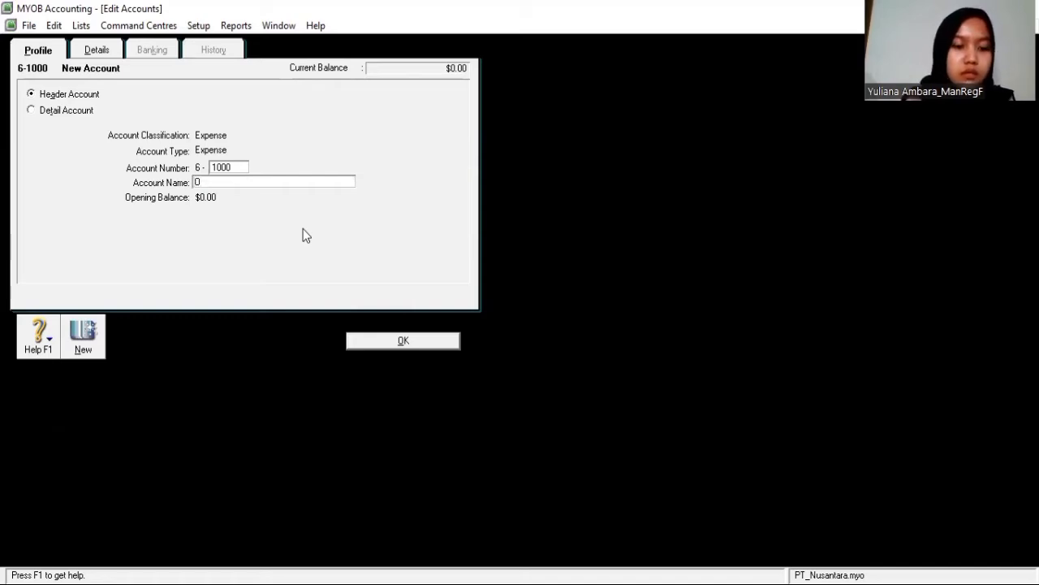
pyautogui.write('pera')
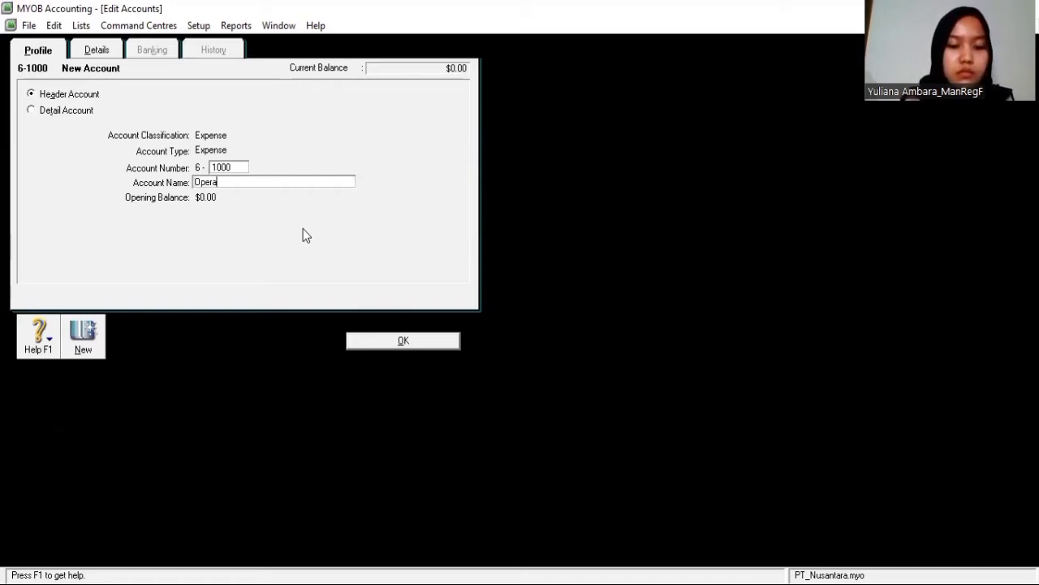
pyautogui.write('sional')
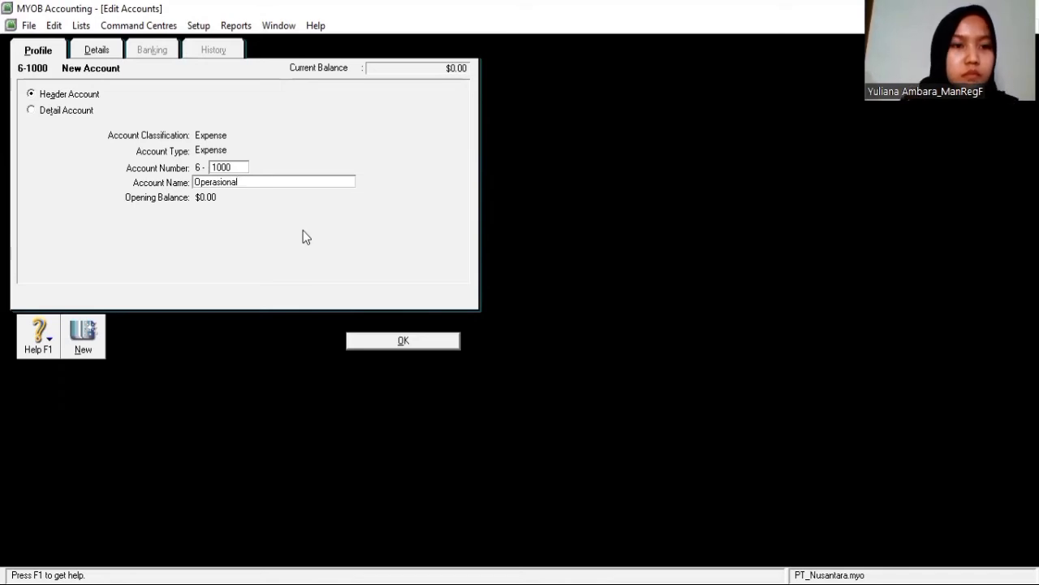
pyautogui.click(389, 338)
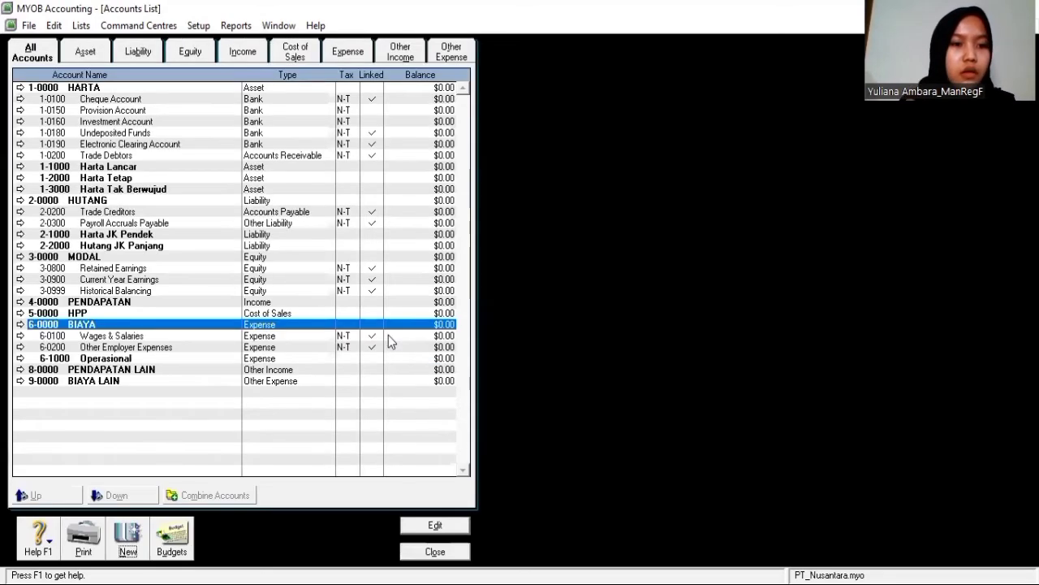
pyautogui.click(138, 358)
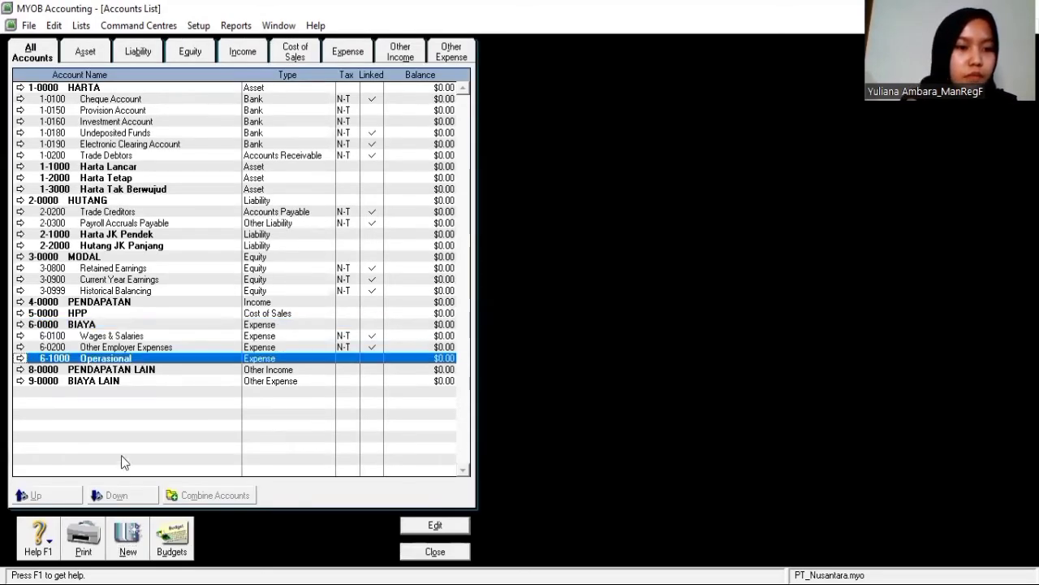
# Create a new Expense header account numbered 6-2000
pyautogui.click(135, 550)
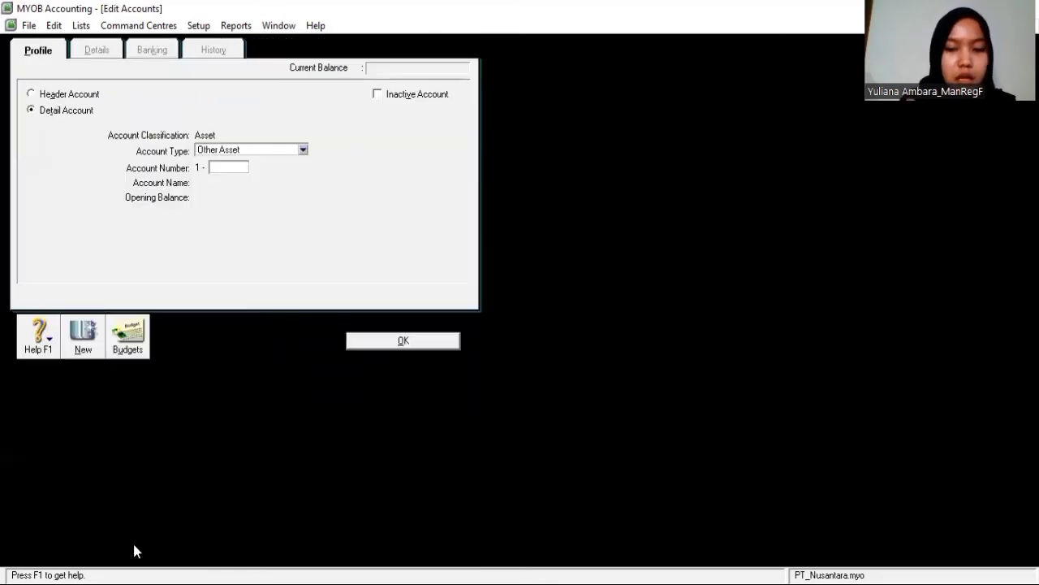
pyautogui.click(32, 94)
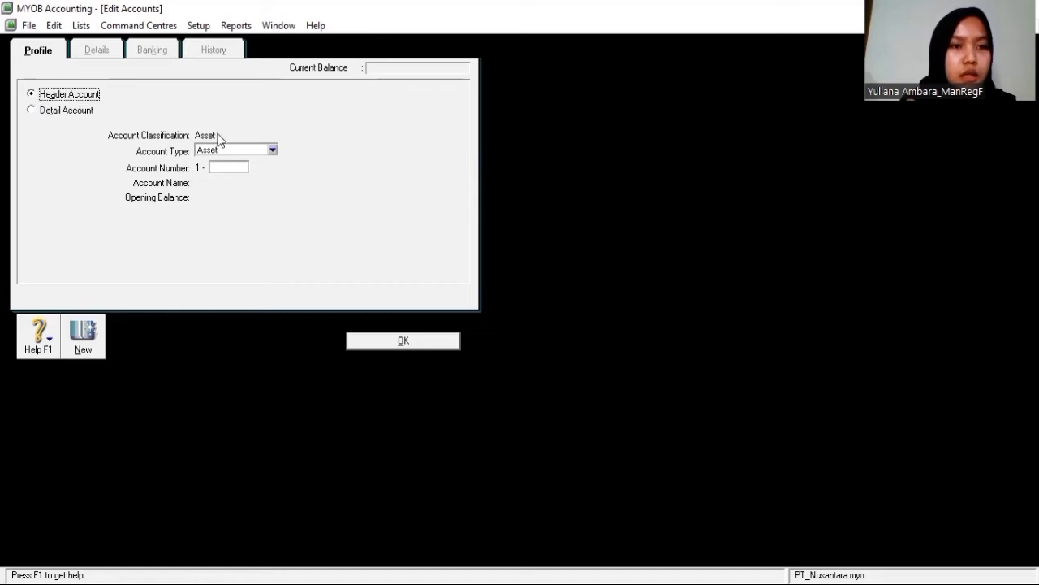
pyautogui.click(272, 151)
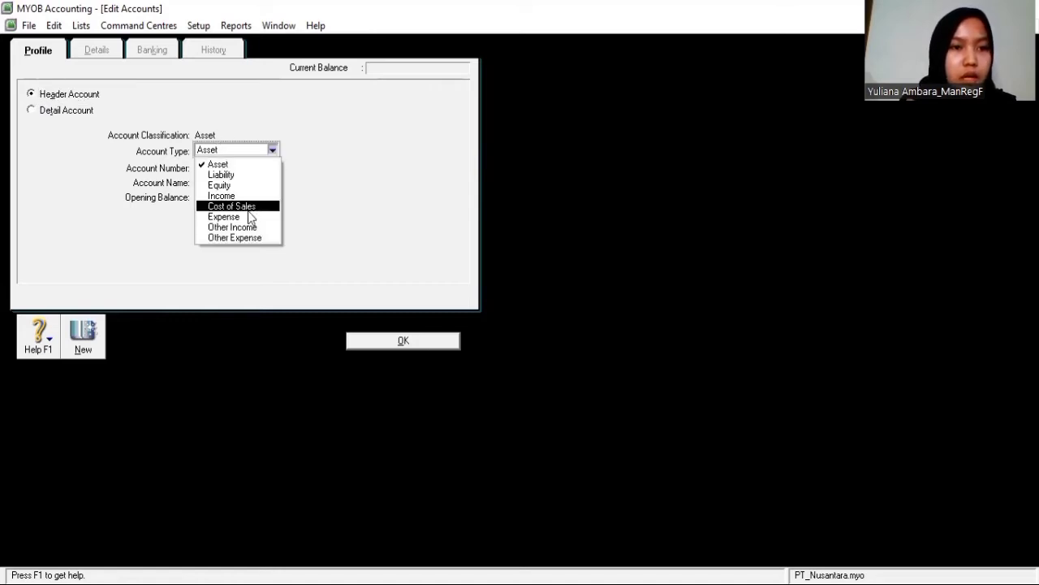
pyautogui.click(224, 217)
pyautogui.click(229, 169)
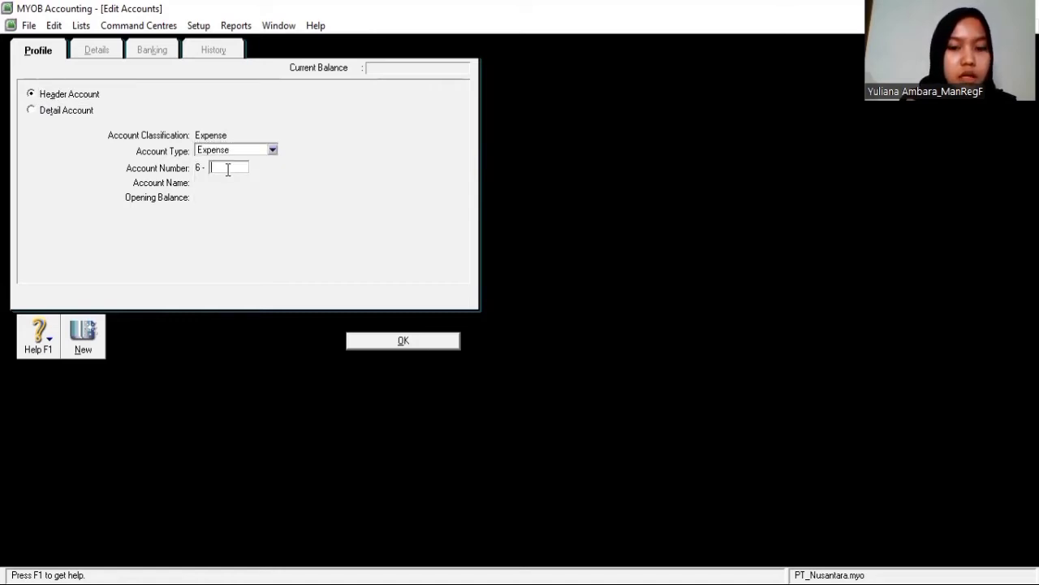
pyautogui.write('2000')
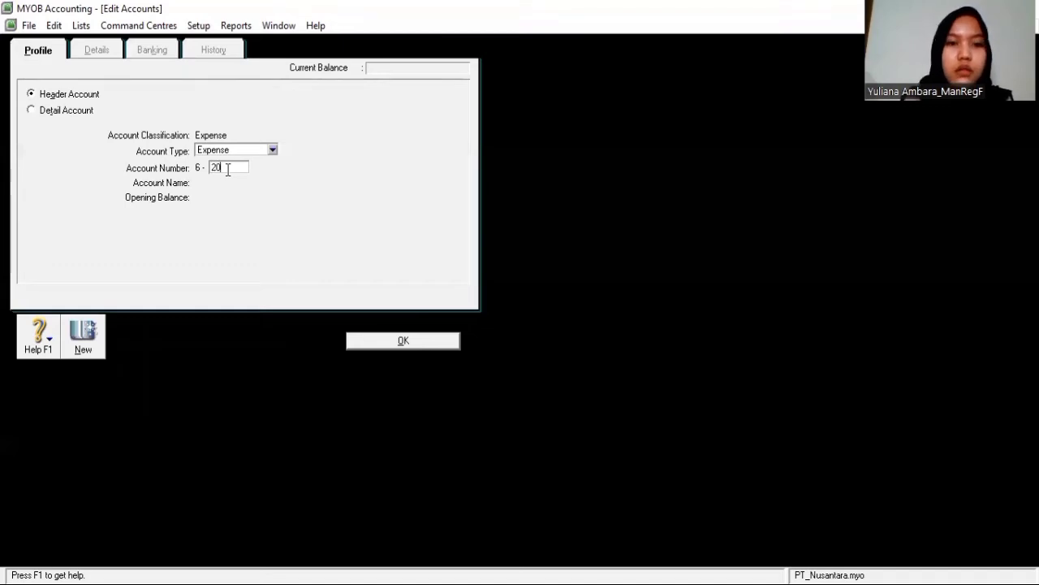
pyautogui.click(397, 341)
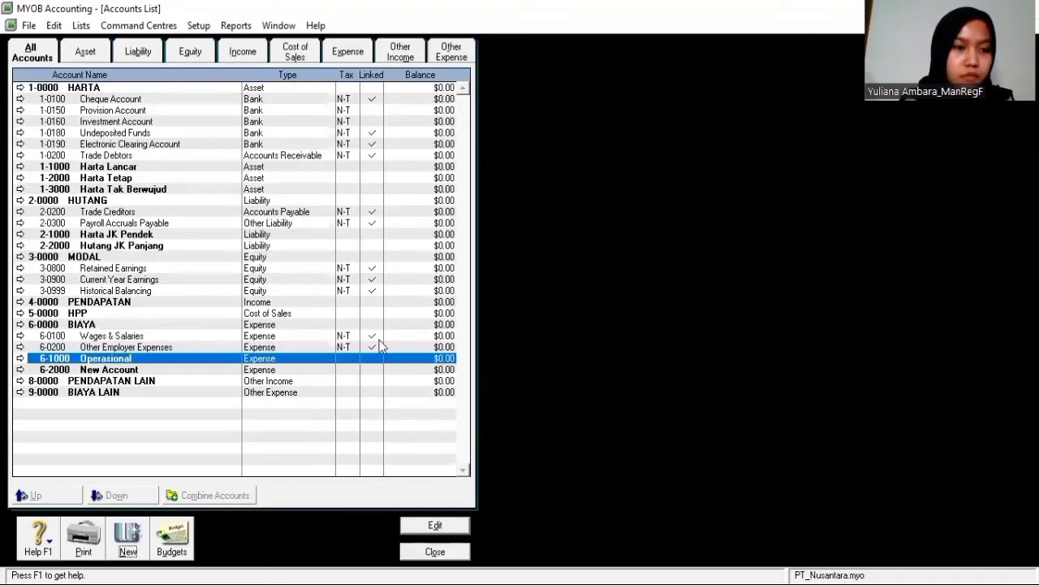
# Rename header account 6-2000 to Perawatan
pyautogui.click(143, 371)
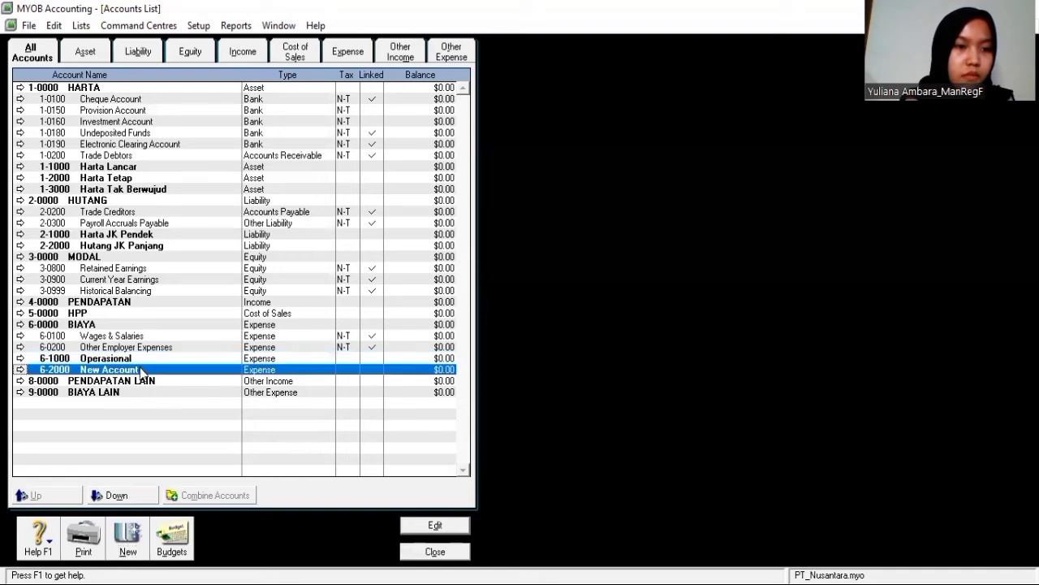
pyautogui.click(21, 369)
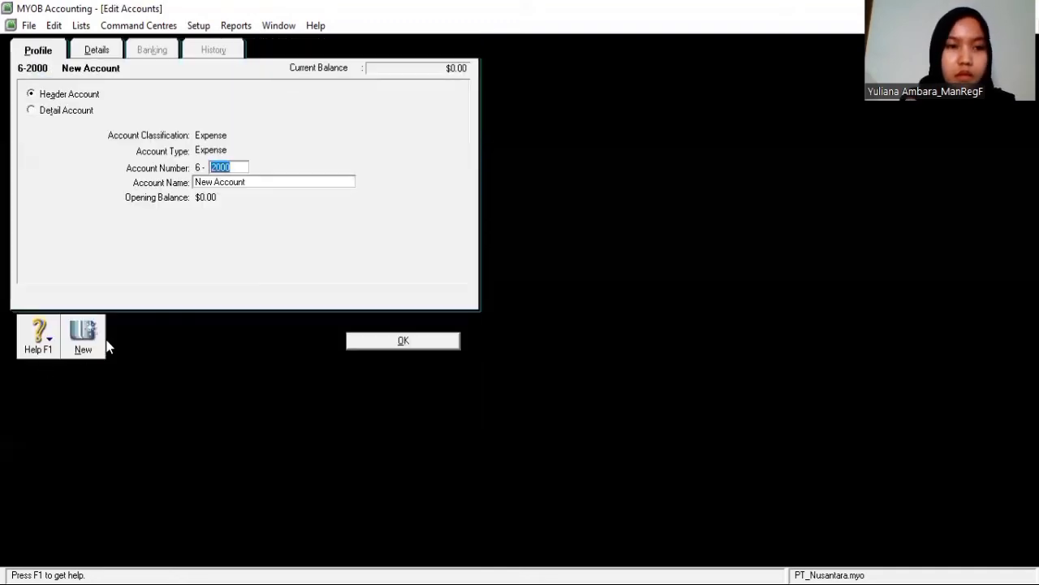
pyautogui.click(270, 181)
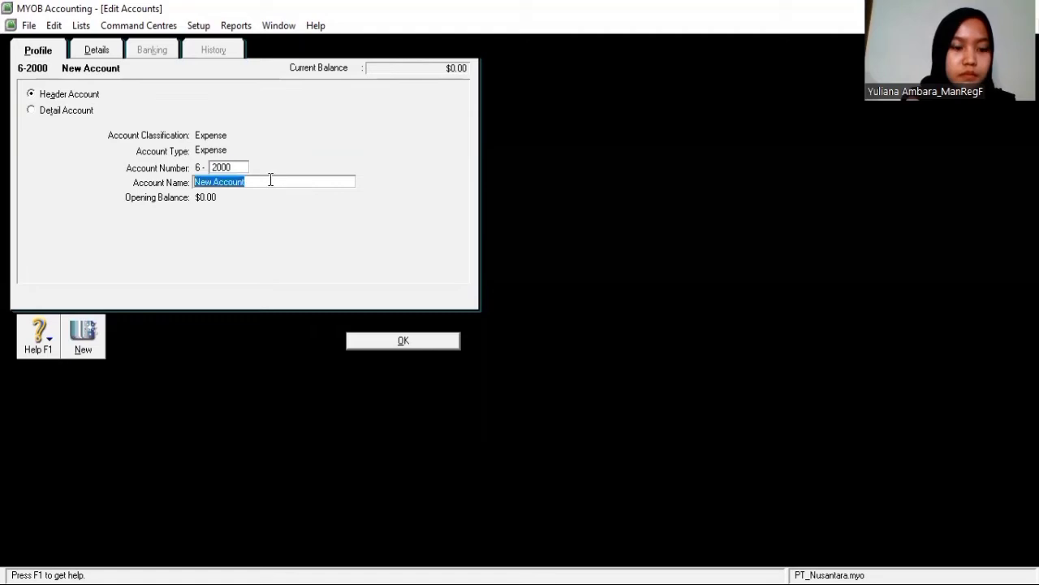
pyautogui.write('P')
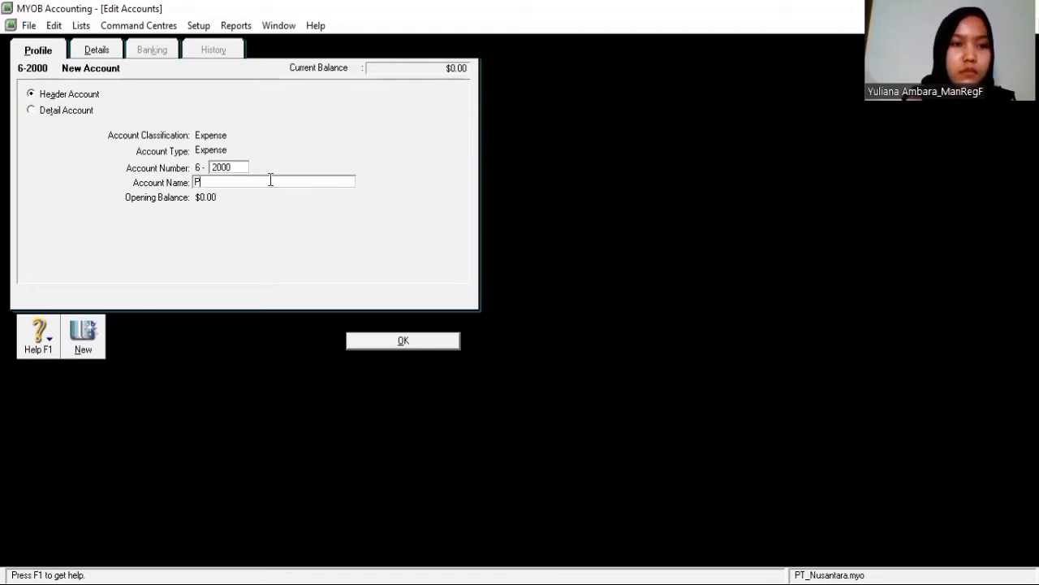
pyautogui.write('erawatan')
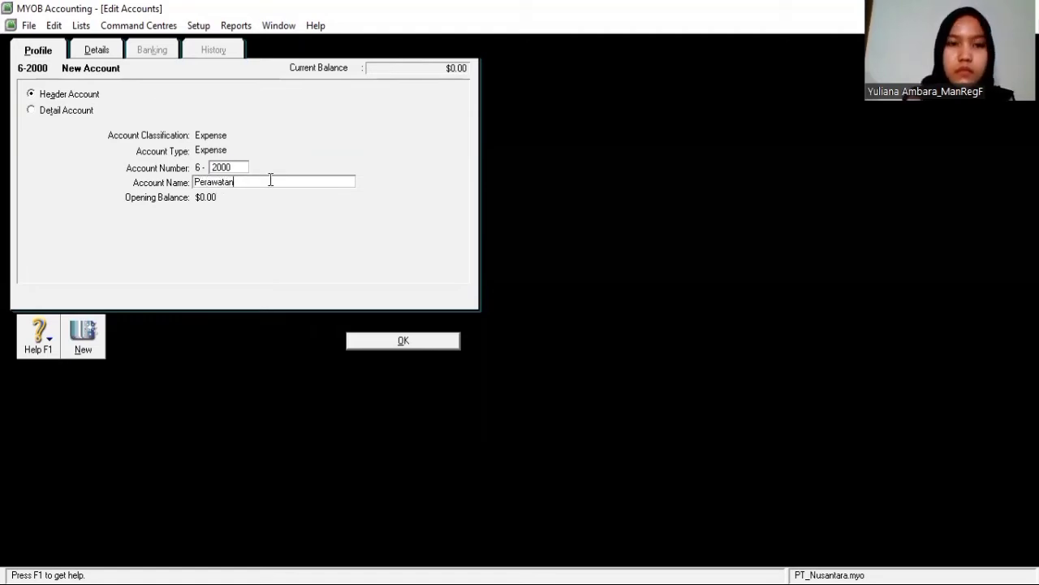
pyautogui.click(376, 345)
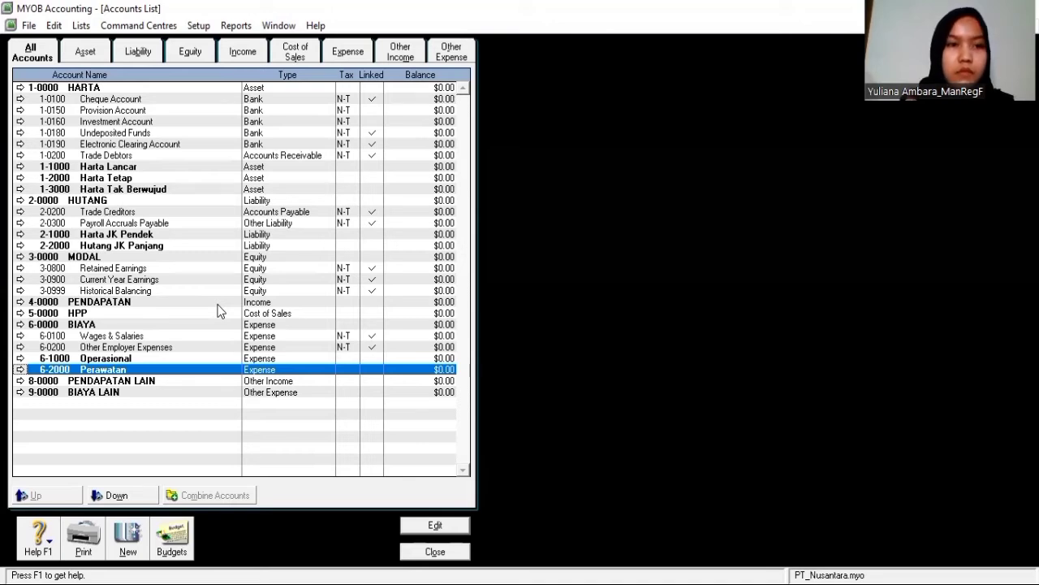
# Add asset header account 1-1100 BANK beneath Harta Lancar
pyautogui.click(164, 167)
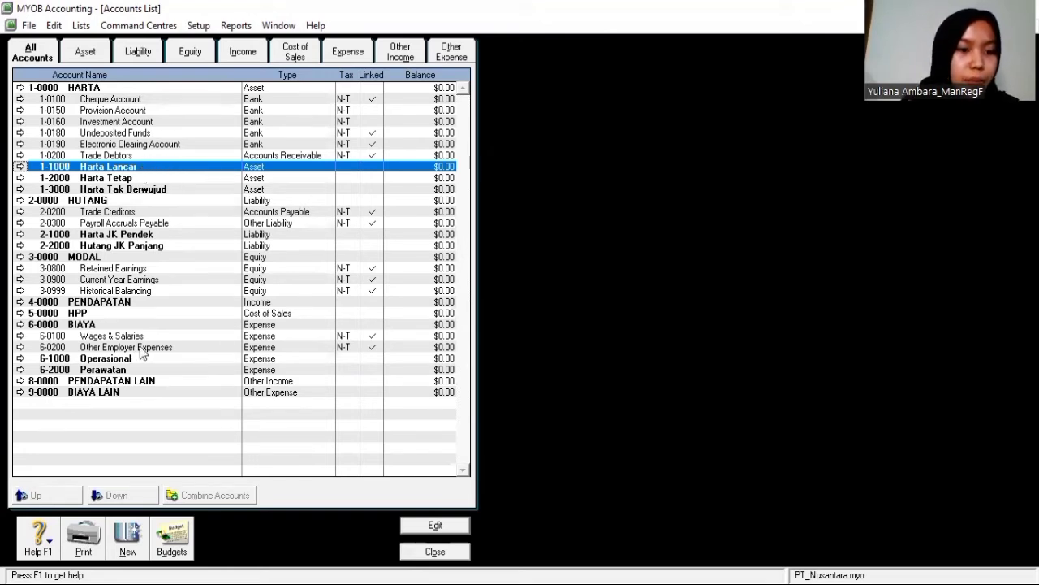
pyautogui.click(126, 555)
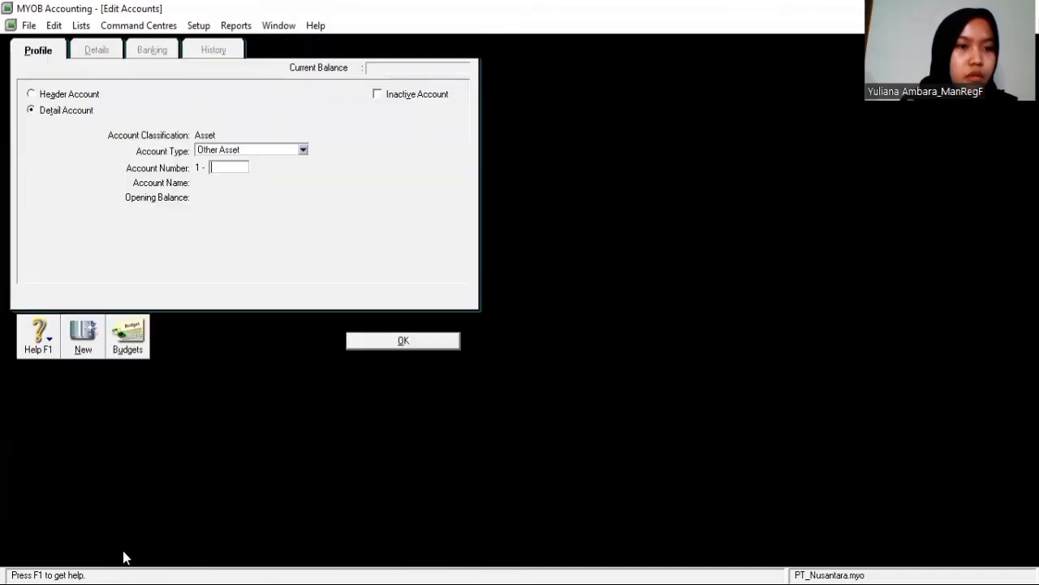
pyautogui.click(32, 95)
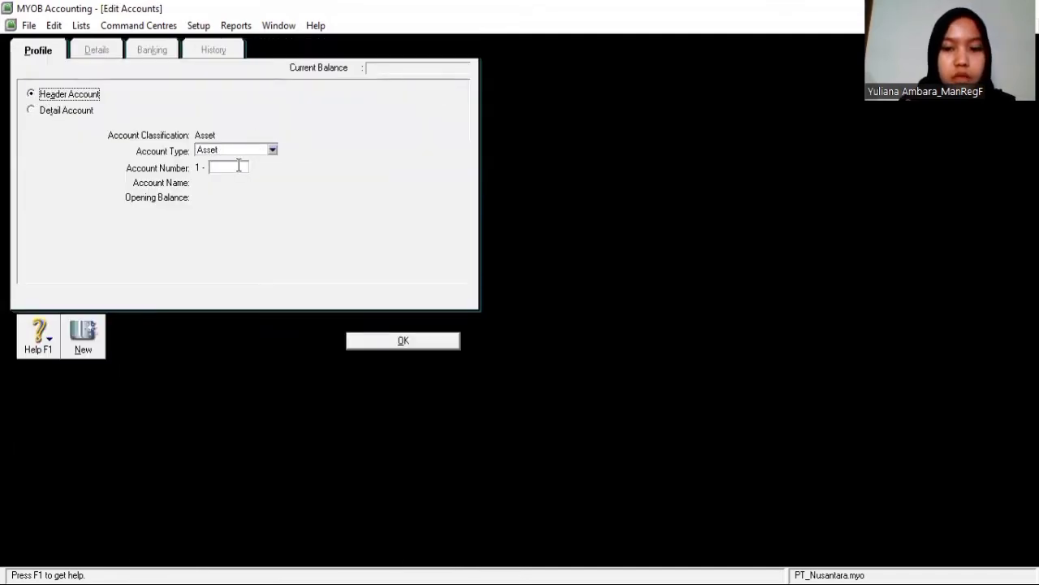
pyautogui.click(239, 167)
pyautogui.write('1100')
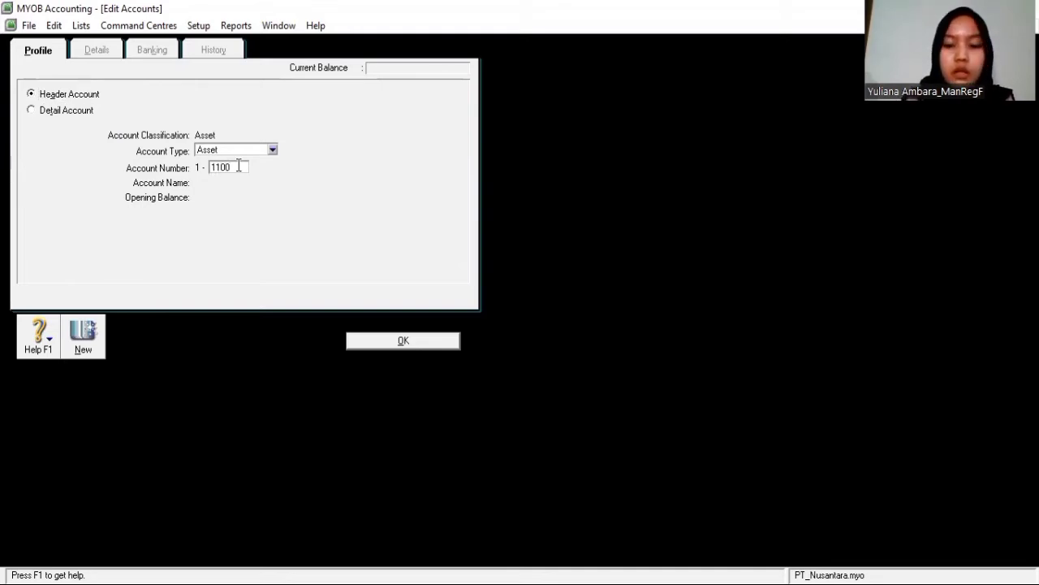
pyautogui.press('Tab')
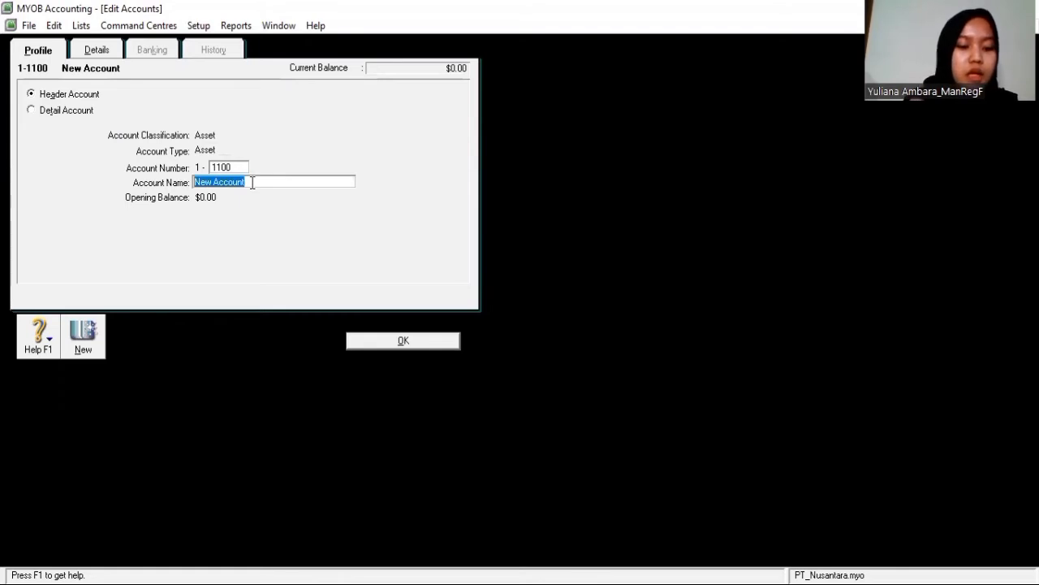
pyautogui.write('BANK')
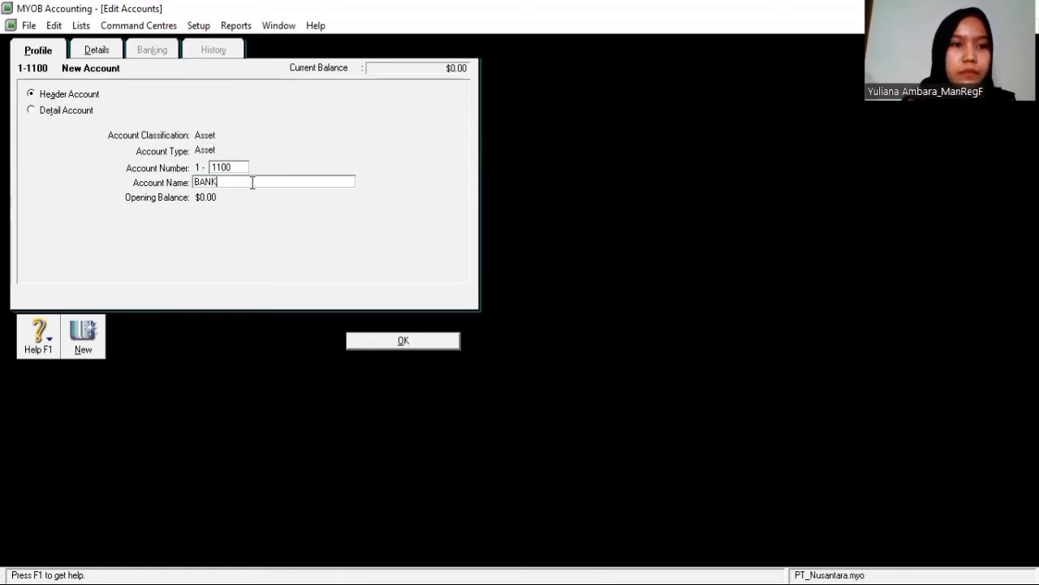
pyautogui.click(378, 338)
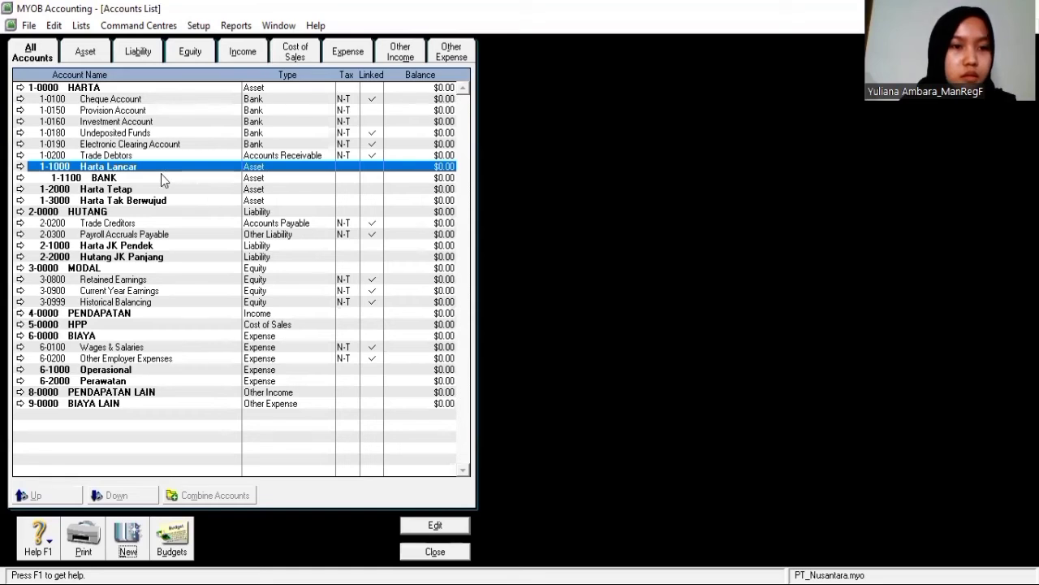
# Add Other Asset detail account 1-1101 Bank BCA under the BANK header
pyautogui.click(161, 176)
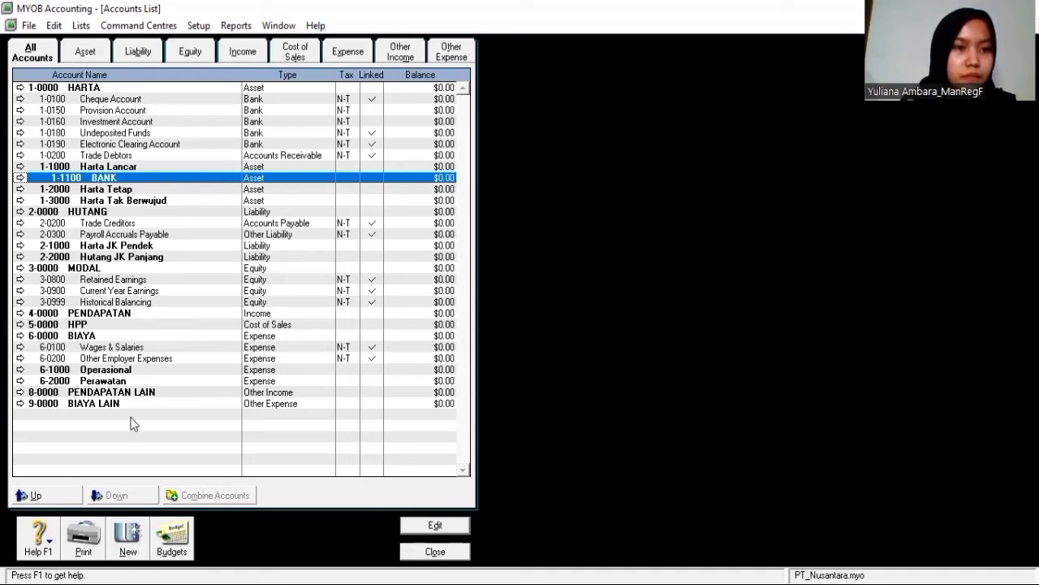
pyautogui.click(124, 532)
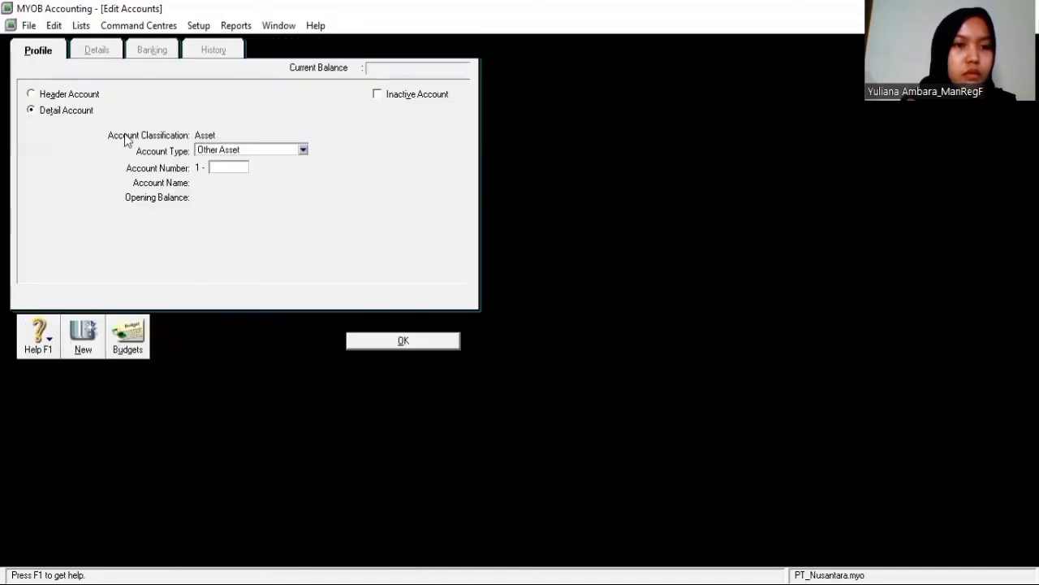
pyautogui.click(232, 166)
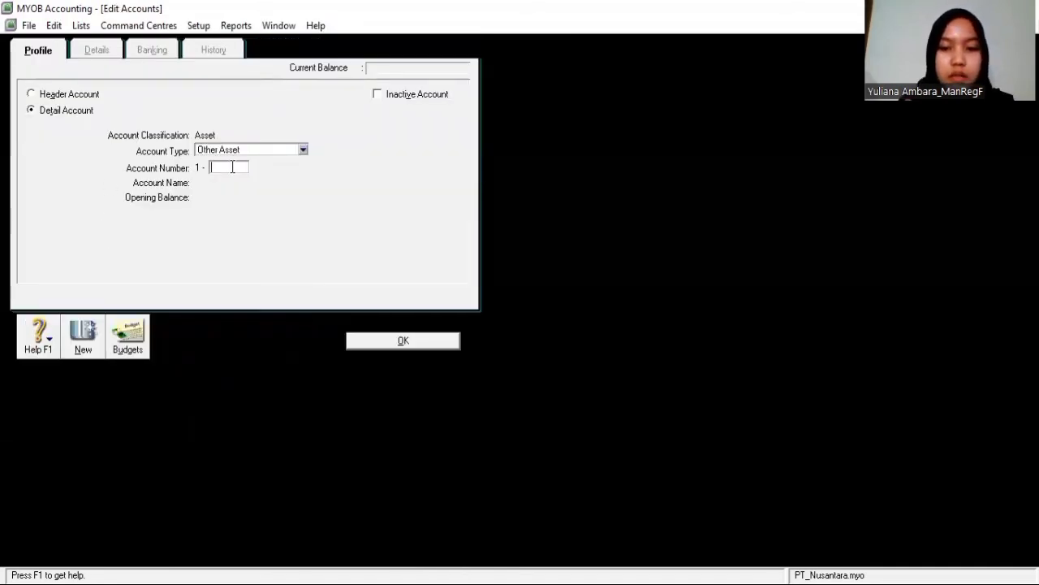
pyautogui.write('11')
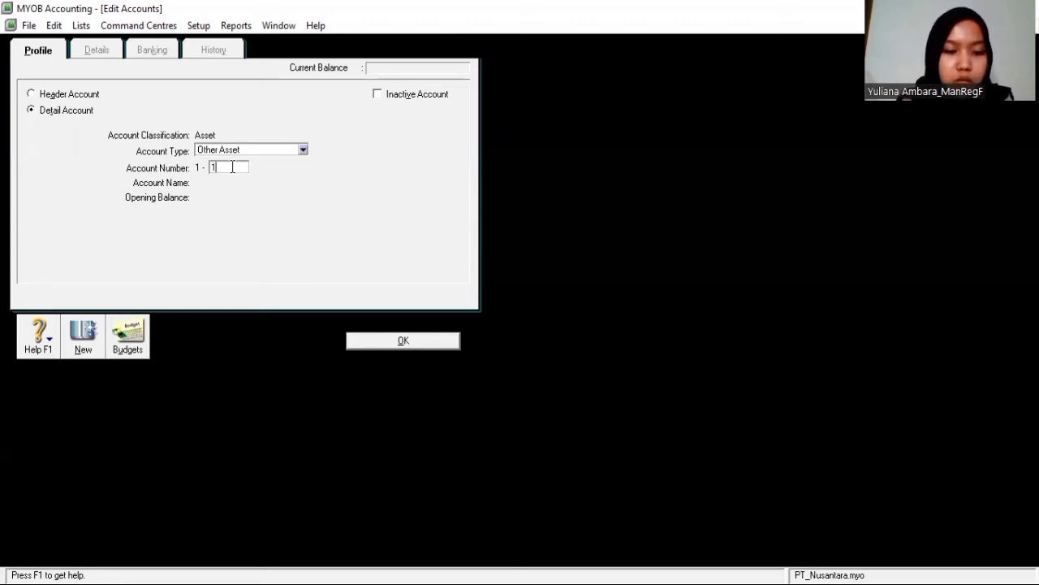
pyautogui.write('01')
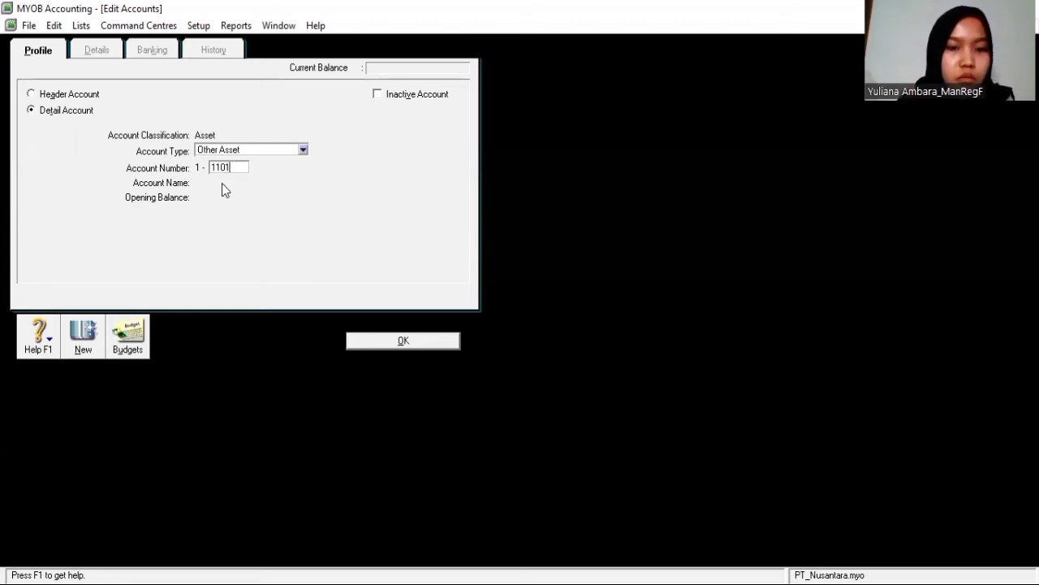
pyautogui.press('Tab')
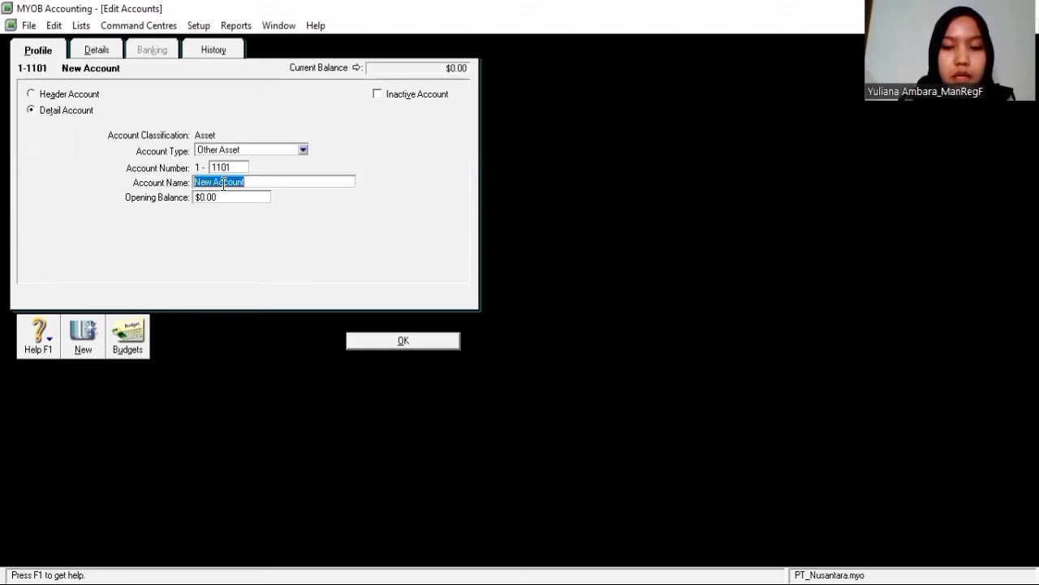
pyautogui.write('B')
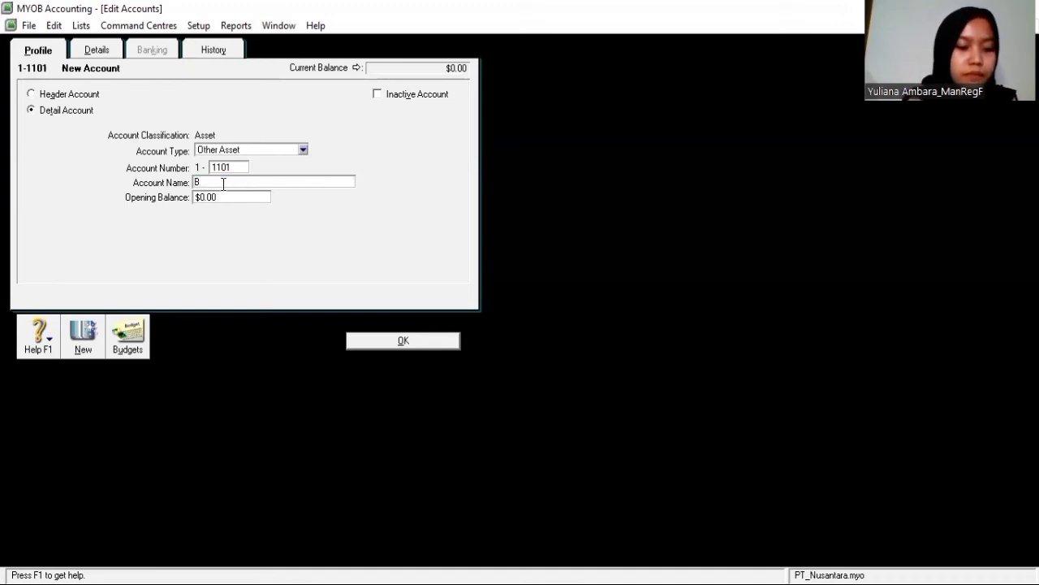
pyautogui.write('ank')
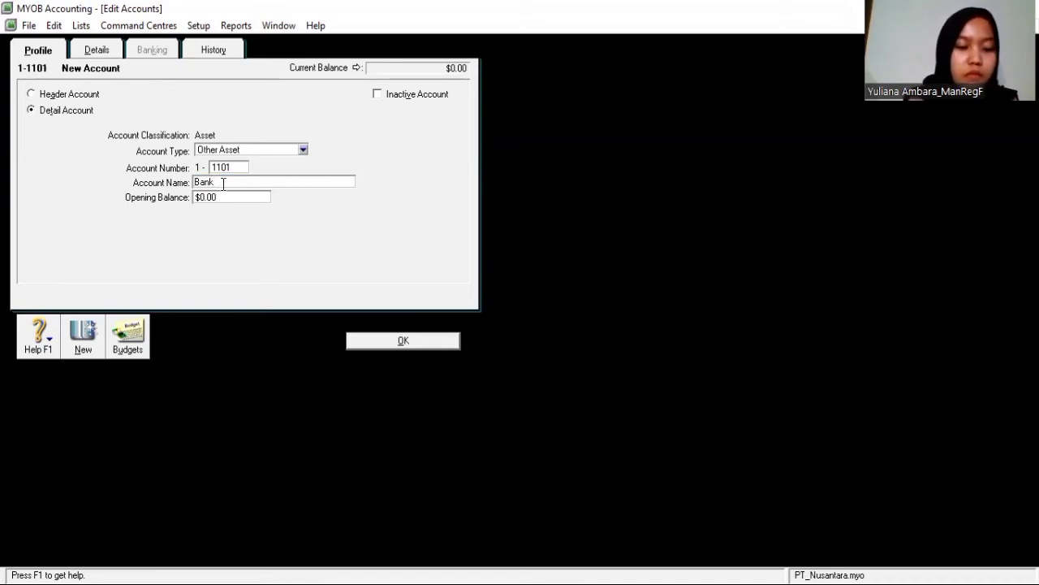
pyautogui.write(' BCA')
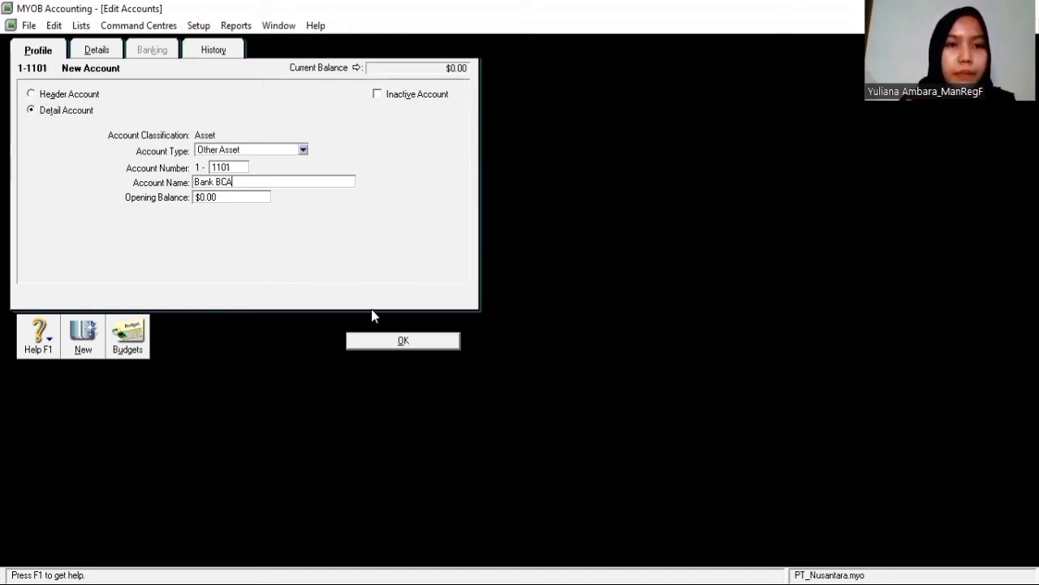
pyautogui.click(413, 342)
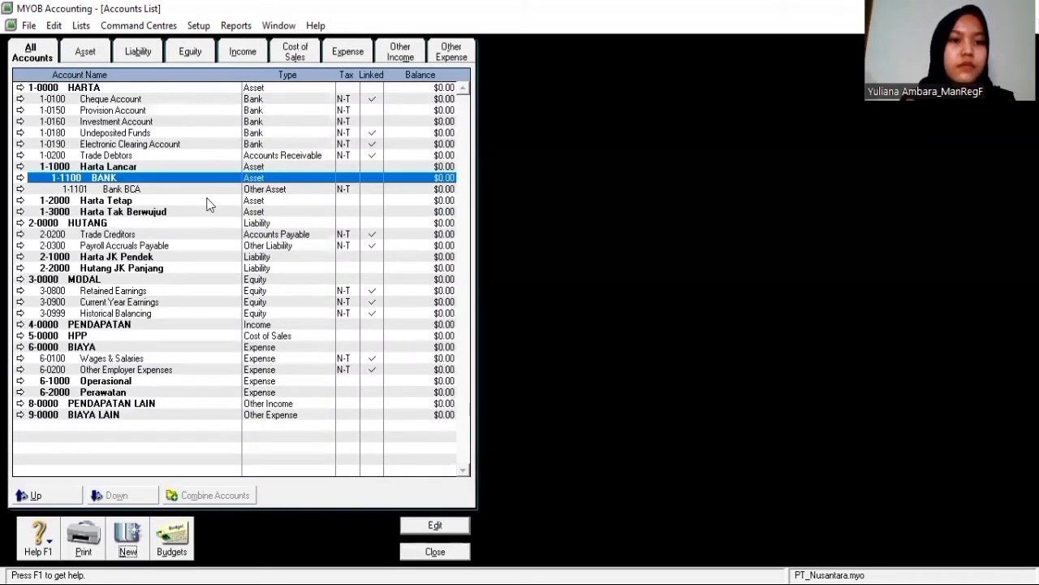
# Add Other Asset detail account 1-1102 Bank Mandiri below Bank BCA
pyautogui.click(186, 189)
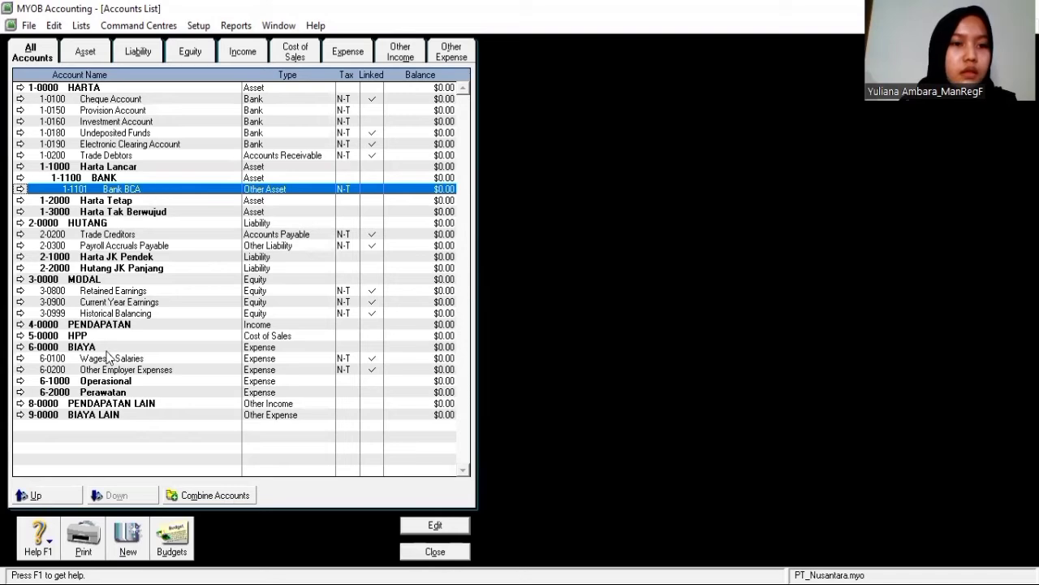
pyautogui.click(128, 536)
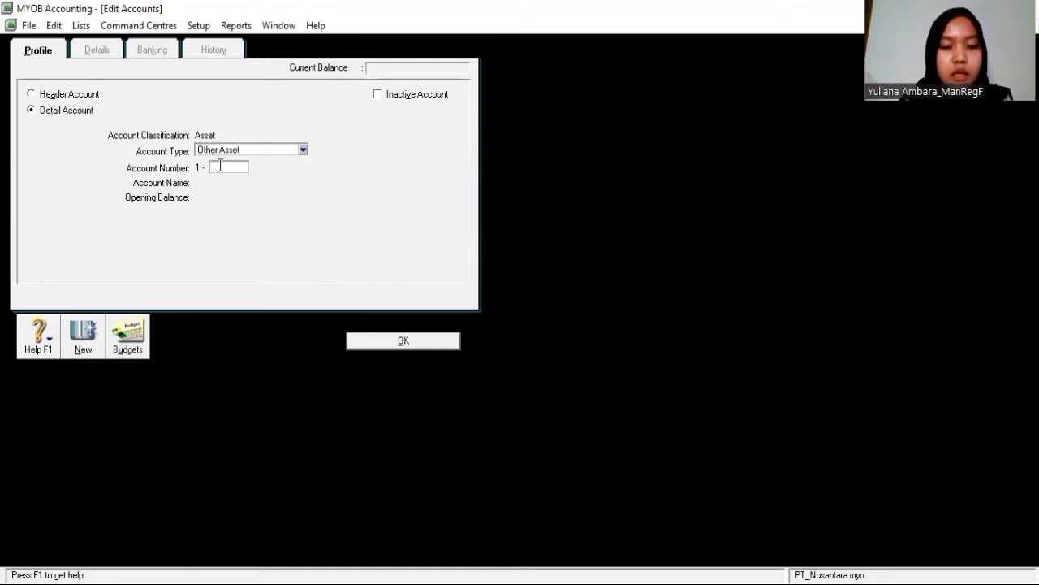
pyautogui.write('1102')
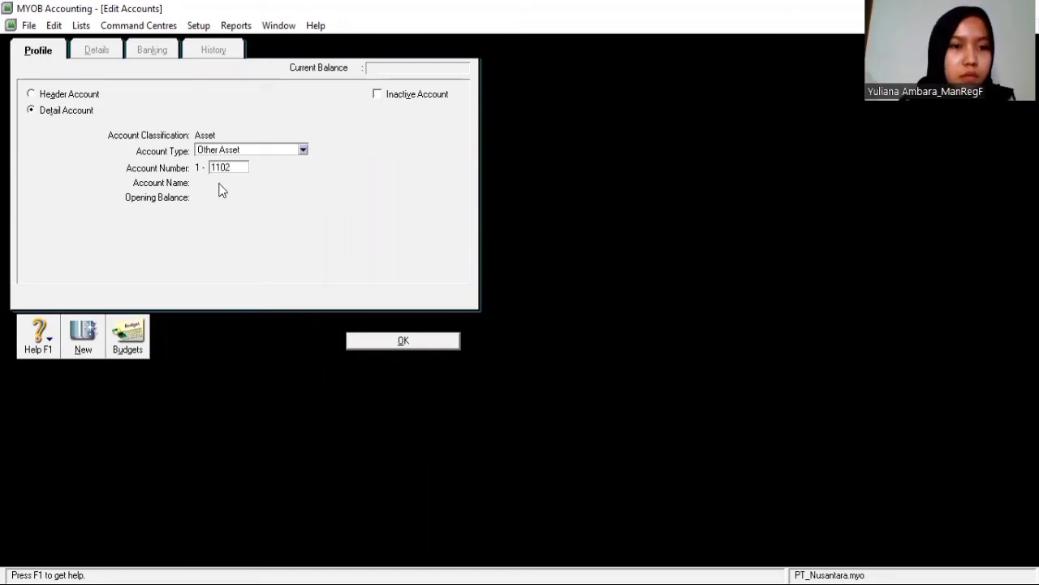
pyautogui.press('Tab')
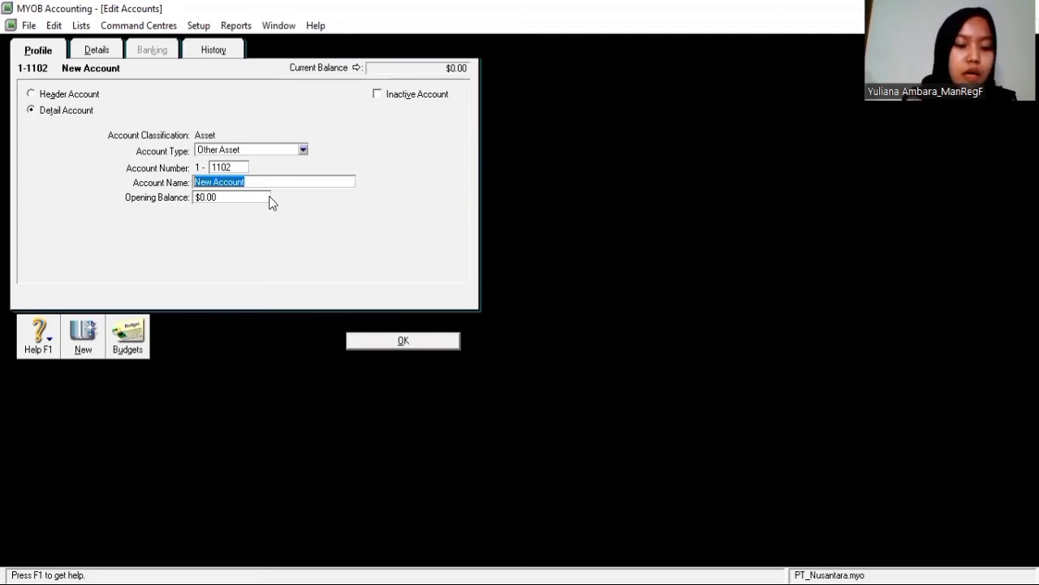
pyautogui.write('b')
pyautogui.press('BackSpace')
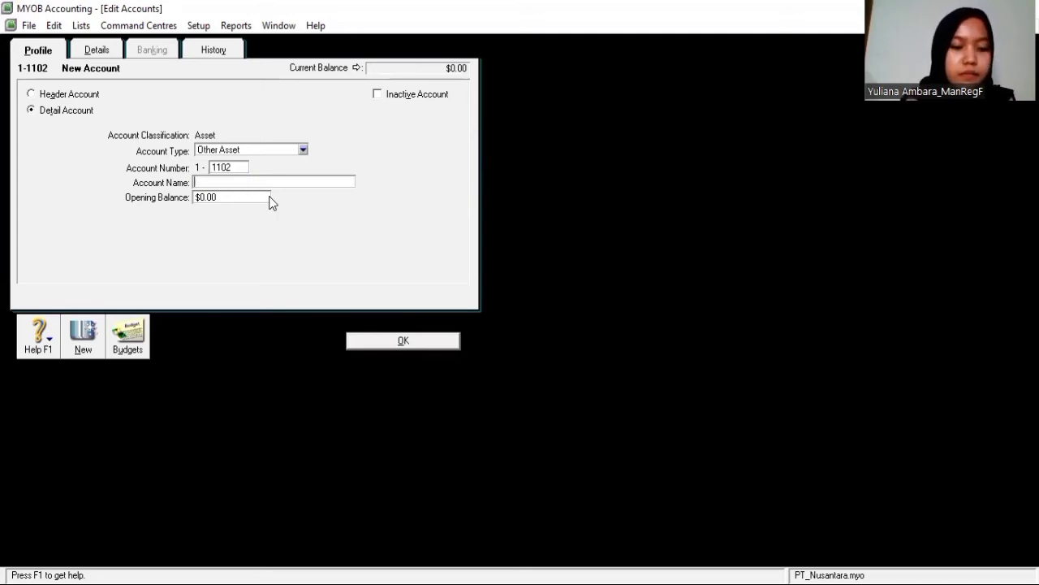
pyautogui.write('Bank Mand')
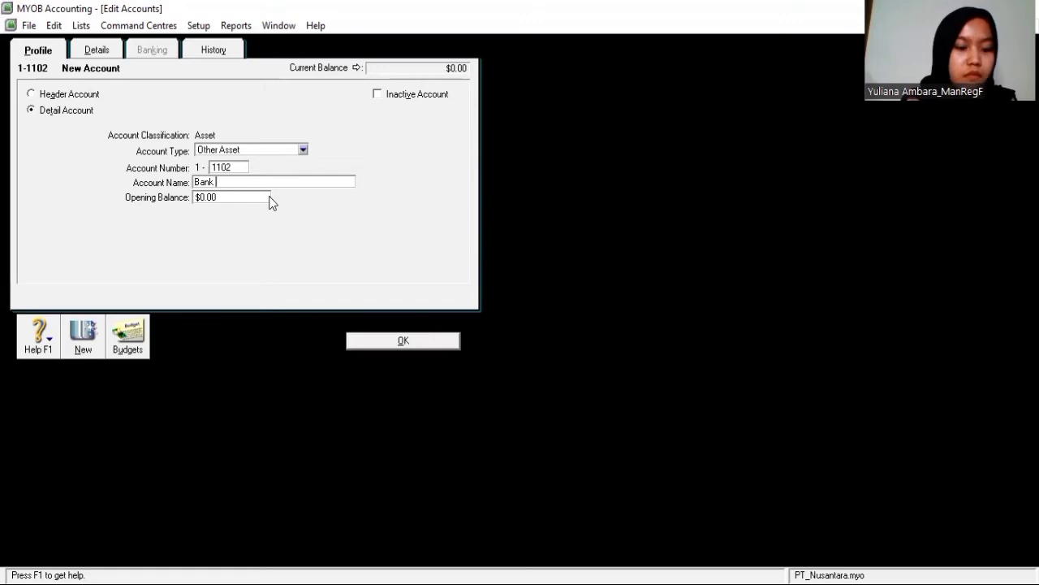
pyautogui.write('iri')
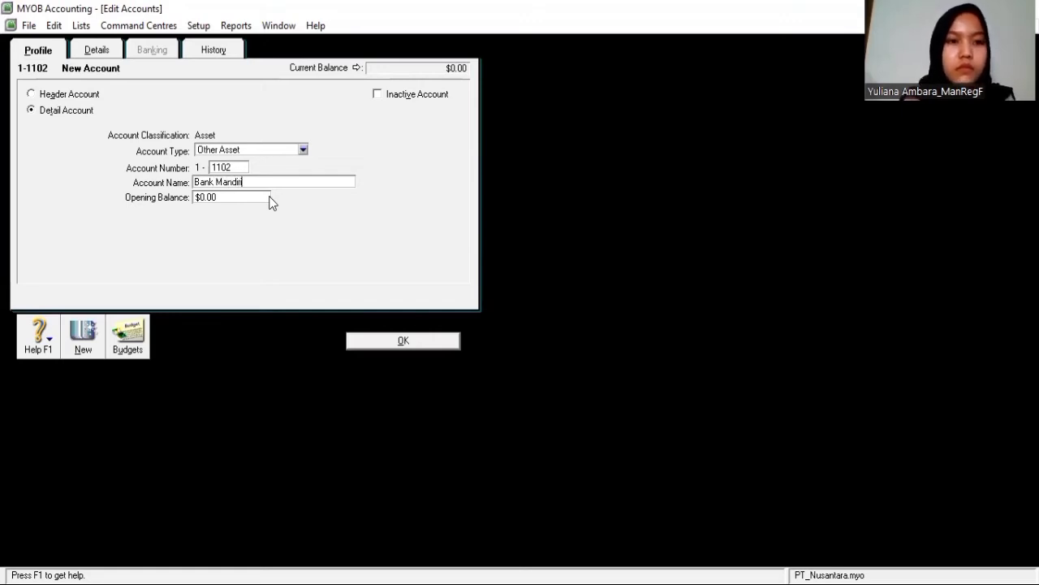
pyautogui.click(388, 343)
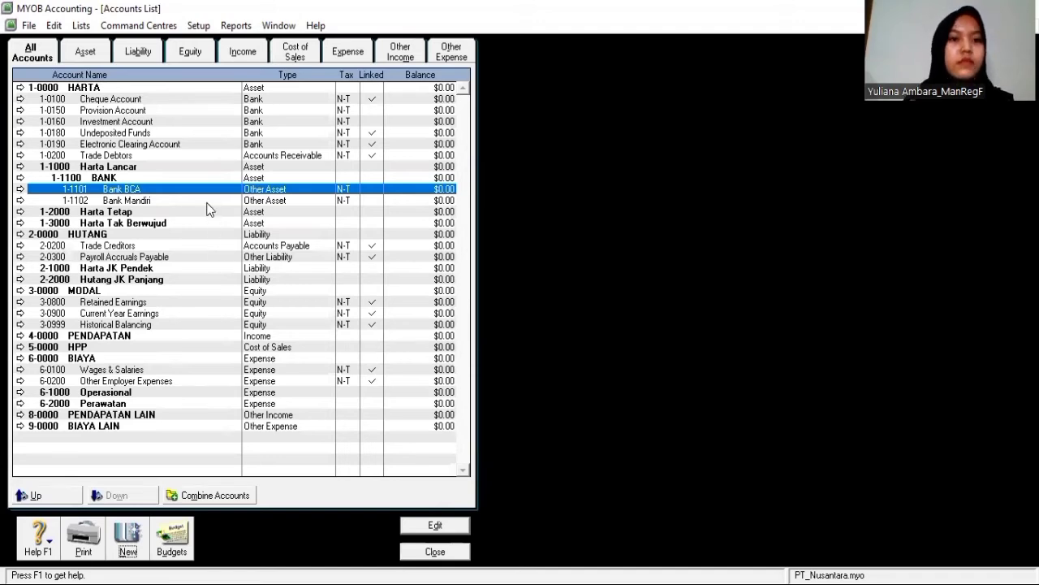
pyautogui.click(206, 202)
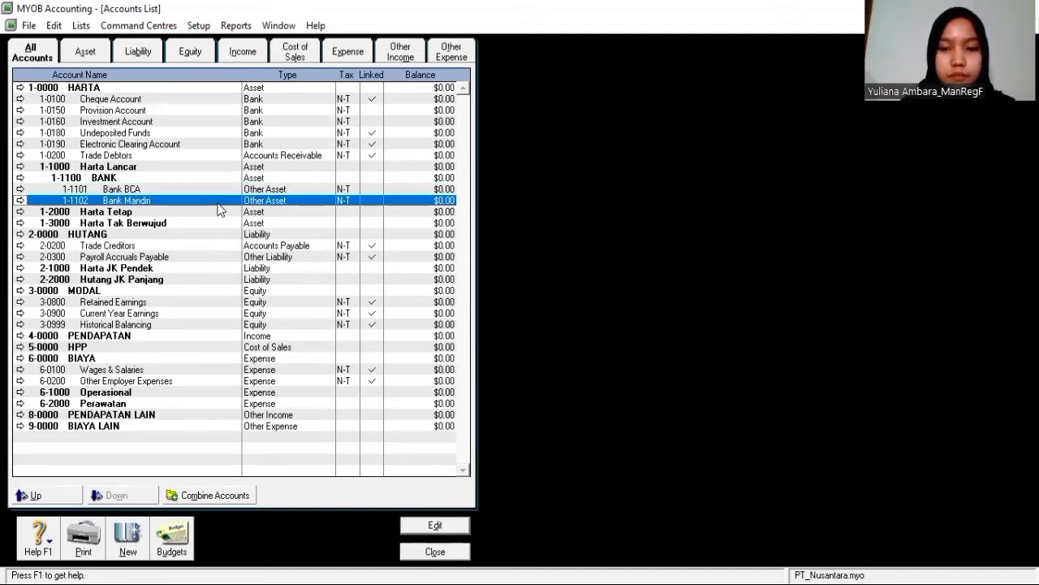
pyautogui.click(145, 214)
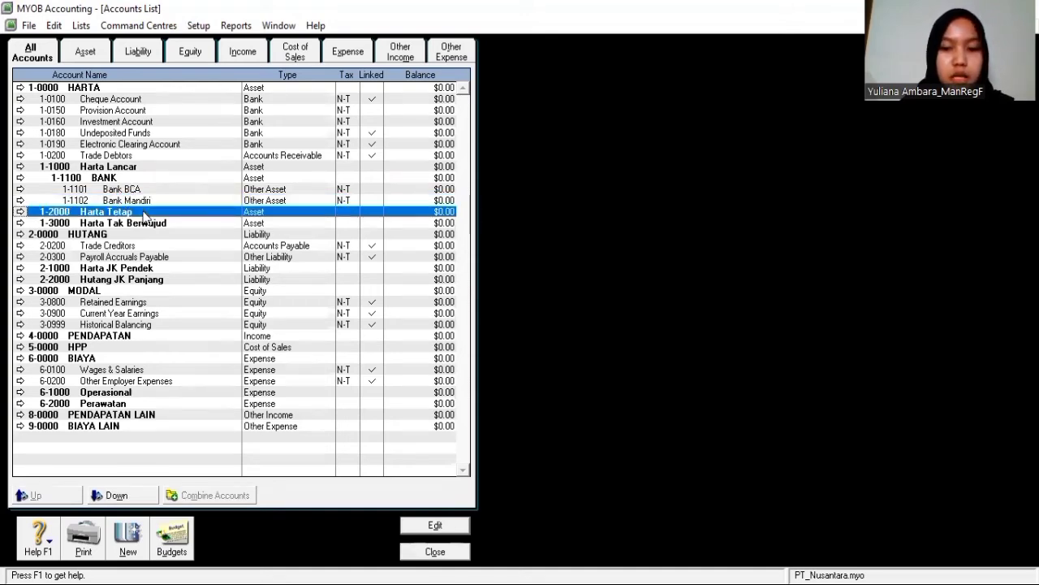
pyautogui.click(136, 224)
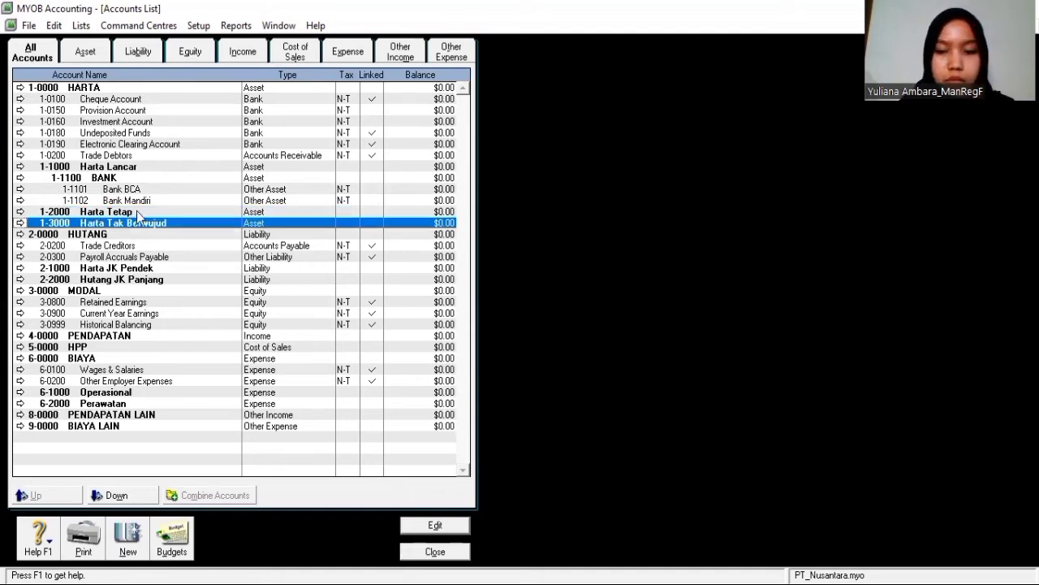
pyautogui.click(138, 213)
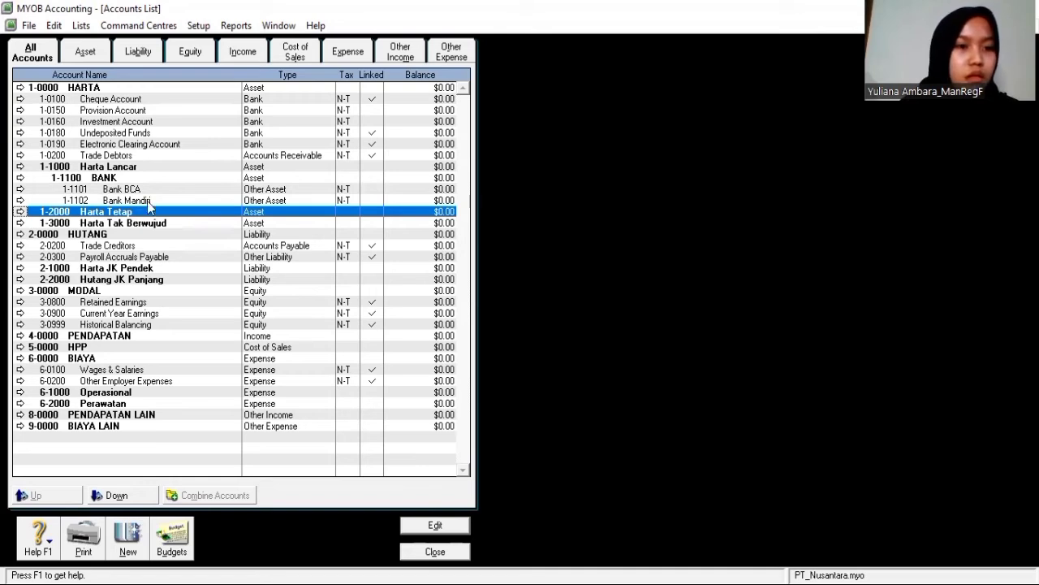
pyautogui.click(145, 203)
pyautogui.click(152, 212)
pyautogui.click(153, 201)
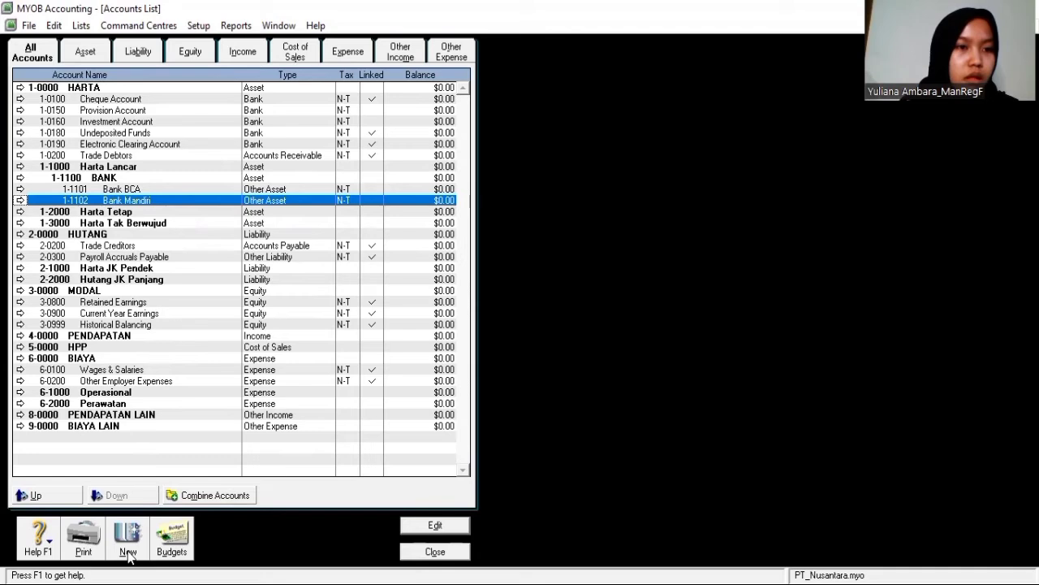
pyautogui.click(84, 179)
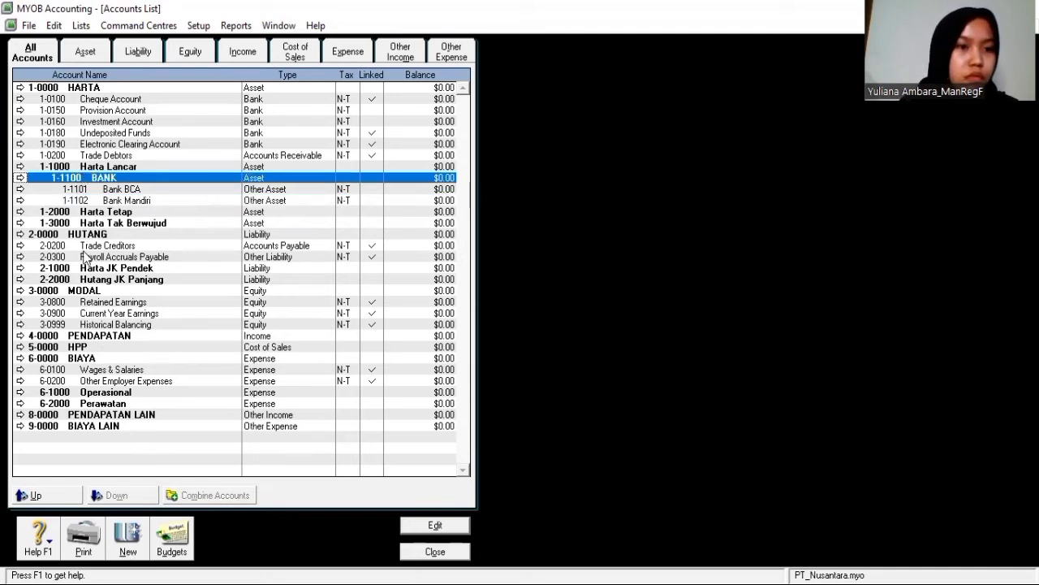
# Add asset header account 1-1200 Piutang after the bank accounts
pyautogui.click(128, 549)
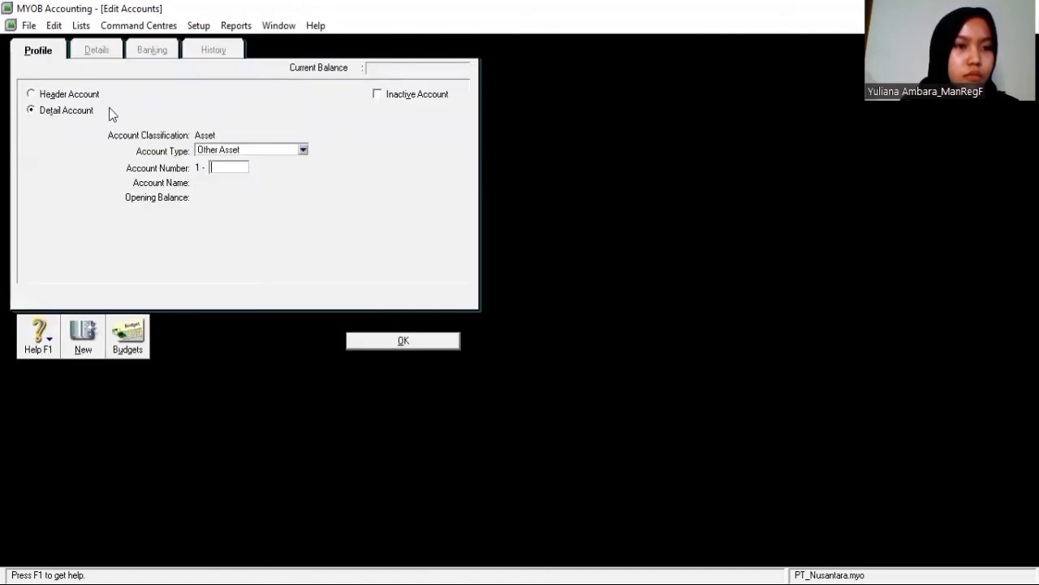
pyautogui.click(32, 94)
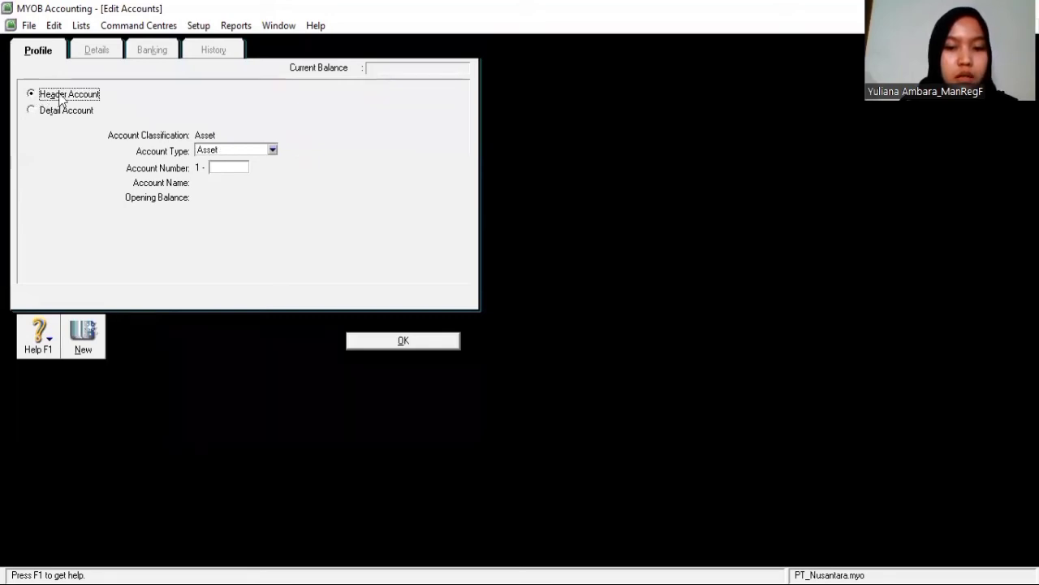
pyautogui.click(218, 168)
pyautogui.write('1100')
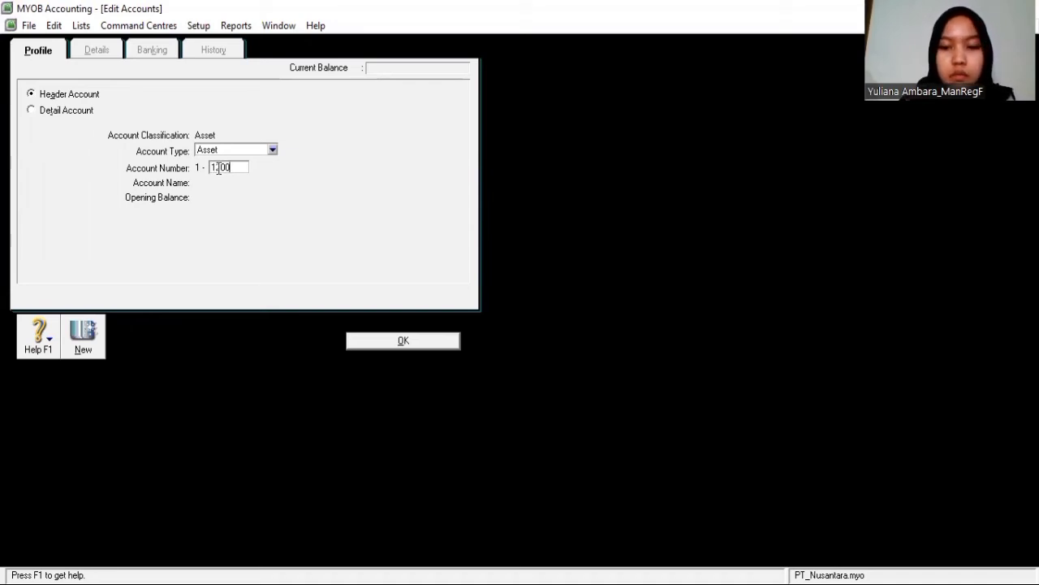
pyautogui.press('Tab')
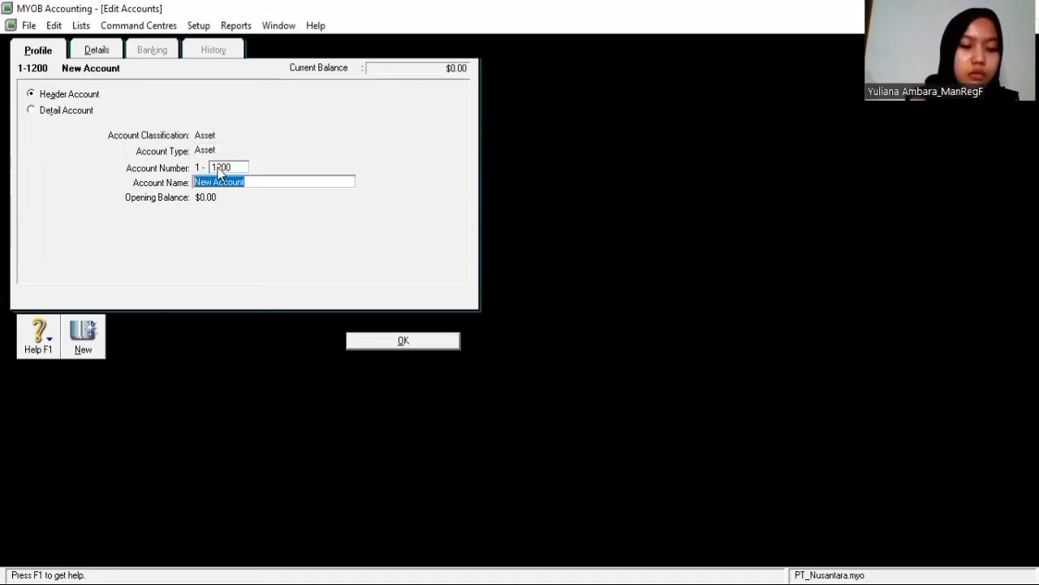
pyautogui.write('Piutang')
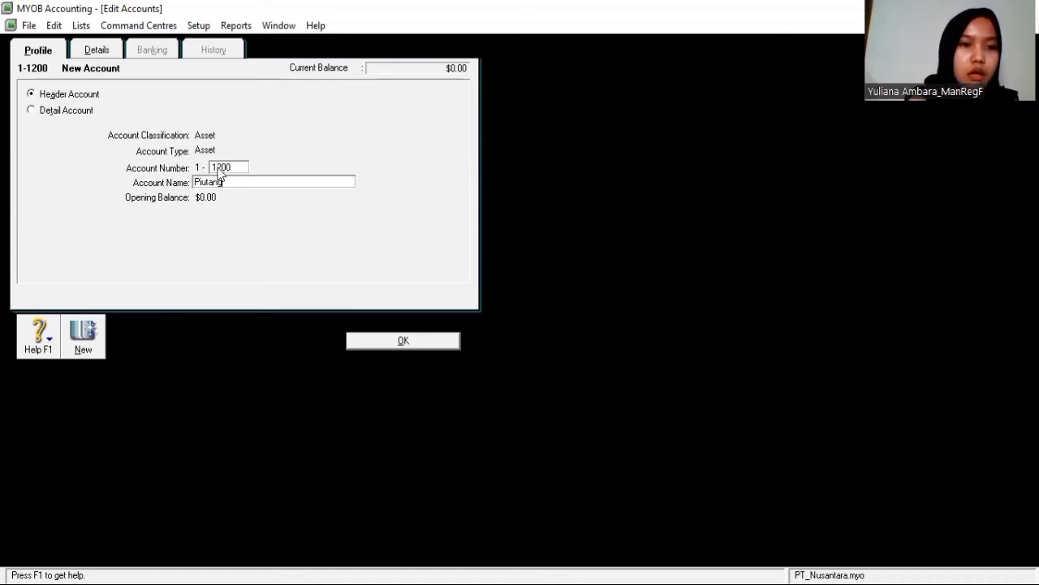
pyautogui.click(421, 342)
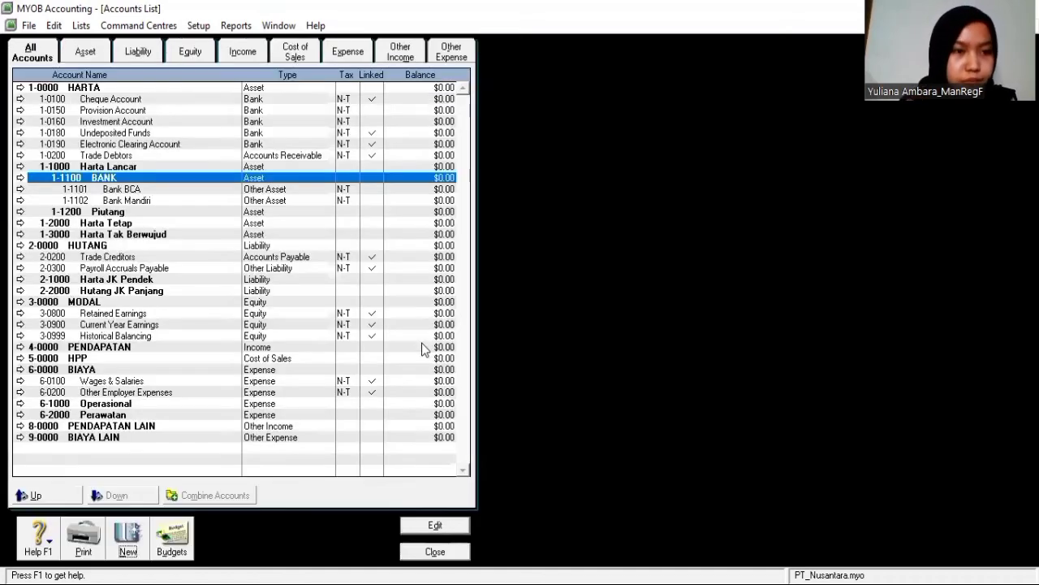
# Start detail account 1-1201 under Piutang and enter the name Piutang Karyawan
pyautogui.click(204, 211)
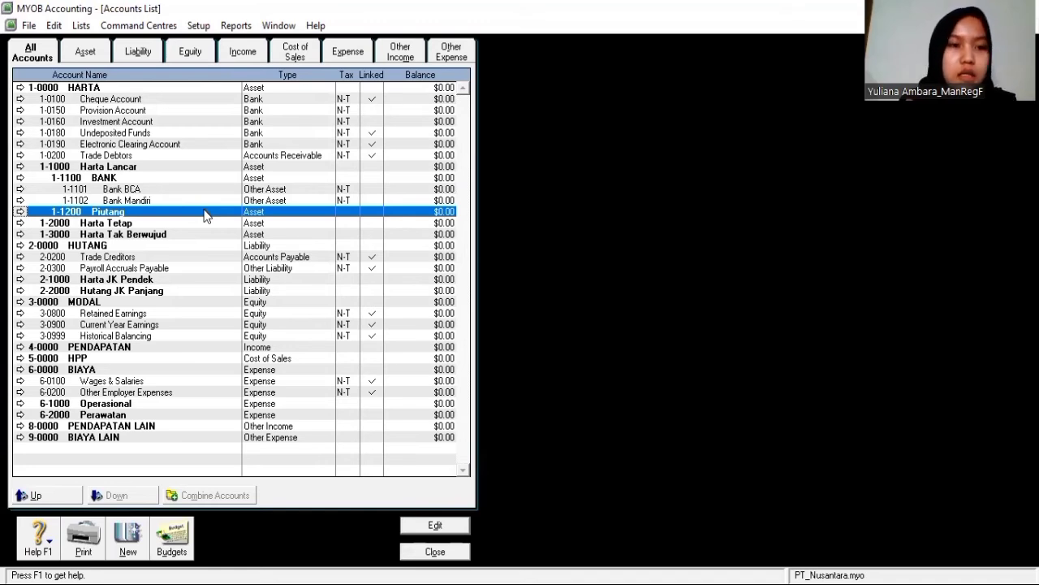
pyautogui.click(127, 549)
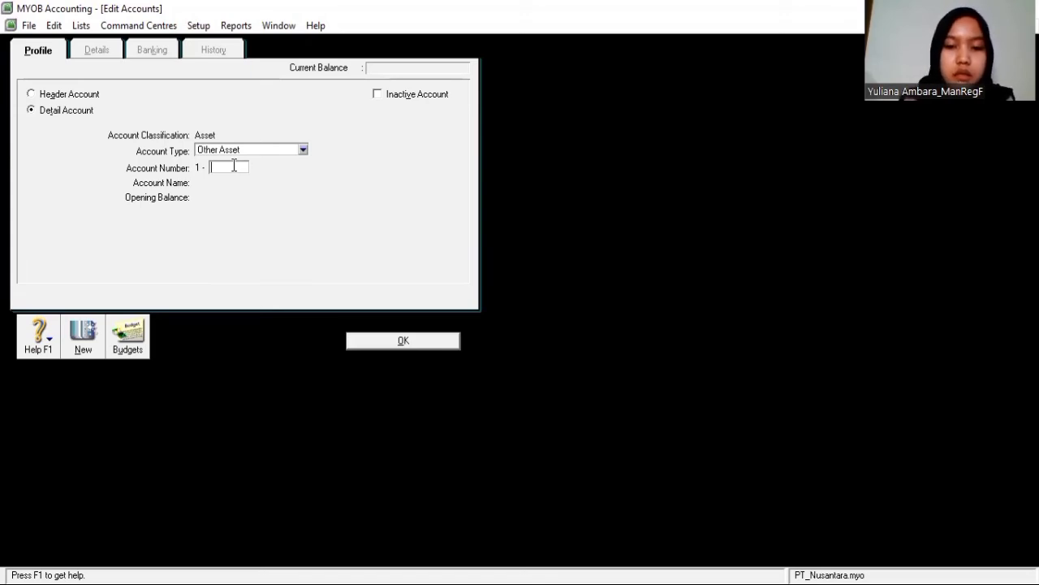
pyautogui.write('12')
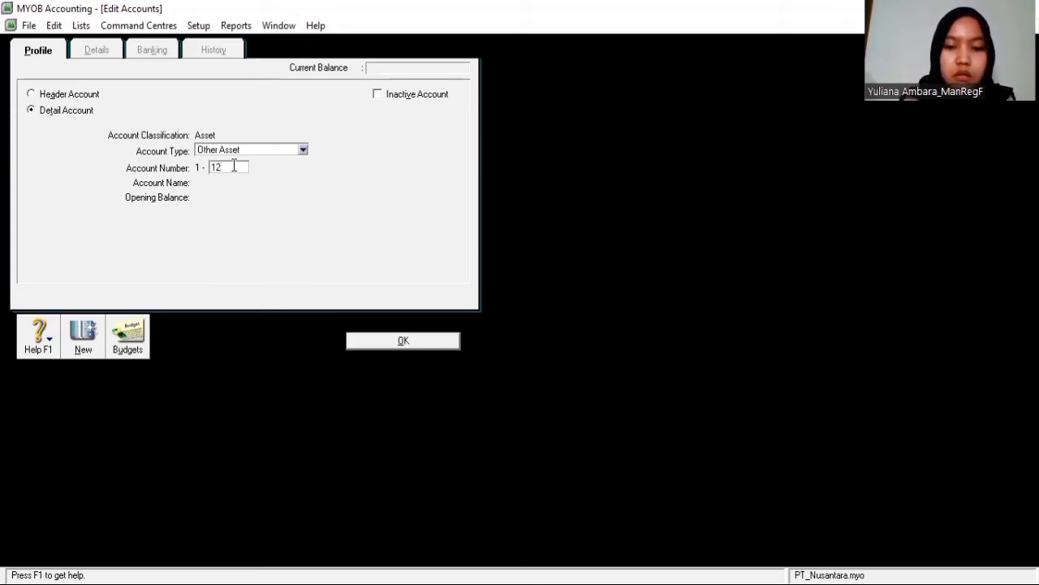
pyautogui.write('01')
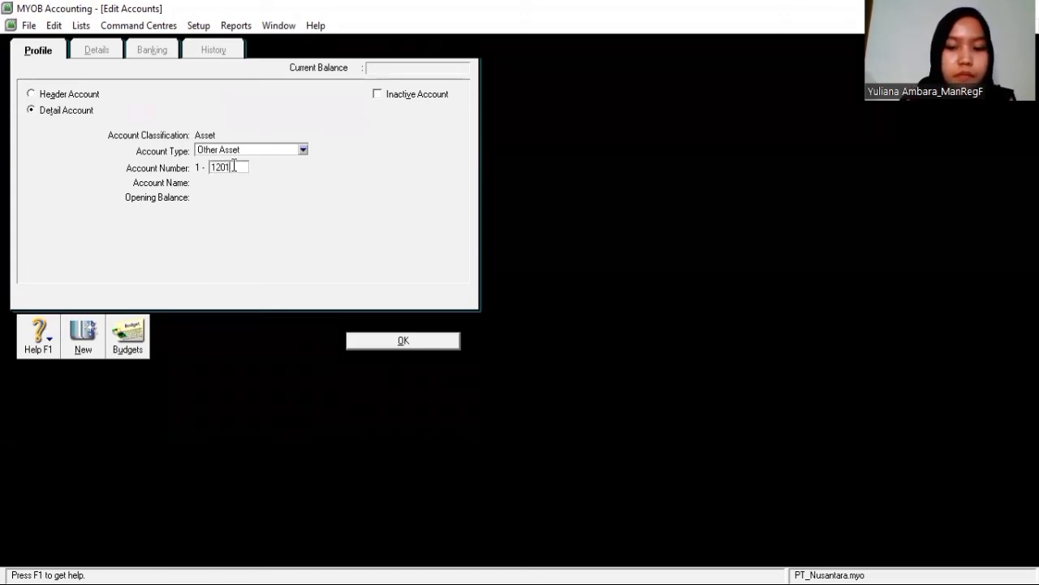
pyautogui.press('Tab')
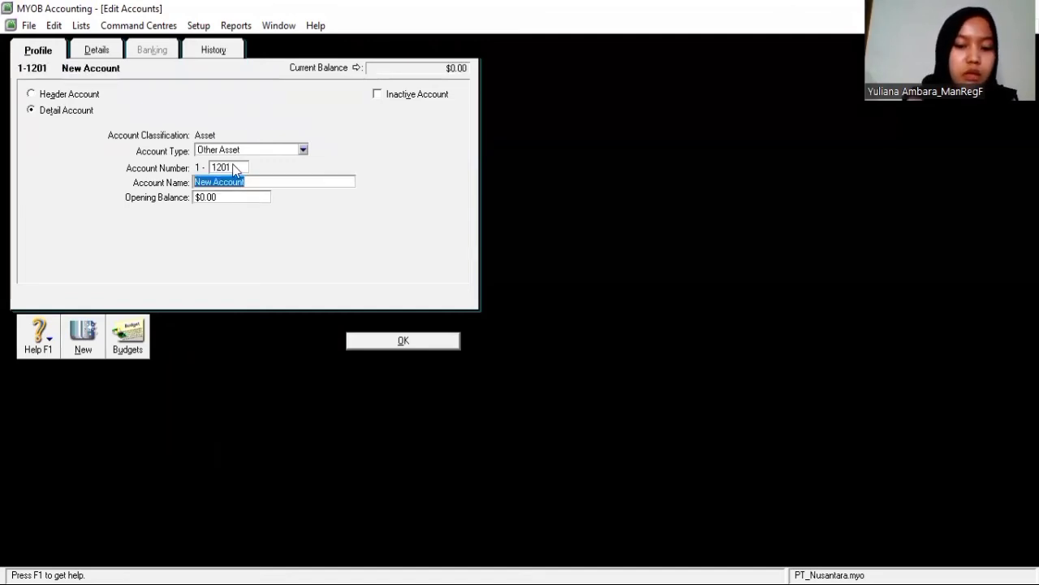
pyautogui.write('Piutan')
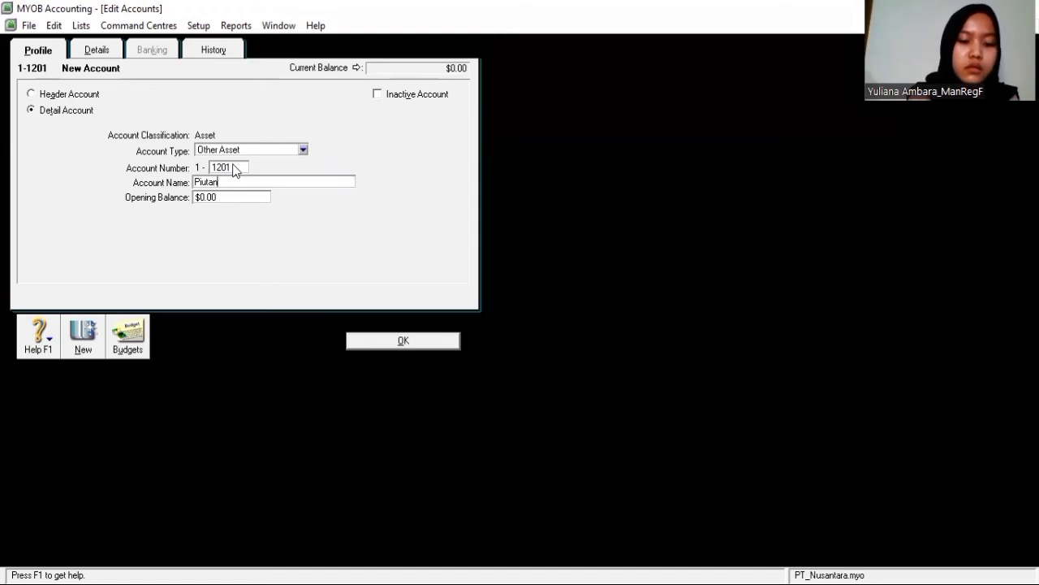
pyautogui.write('g Karya')
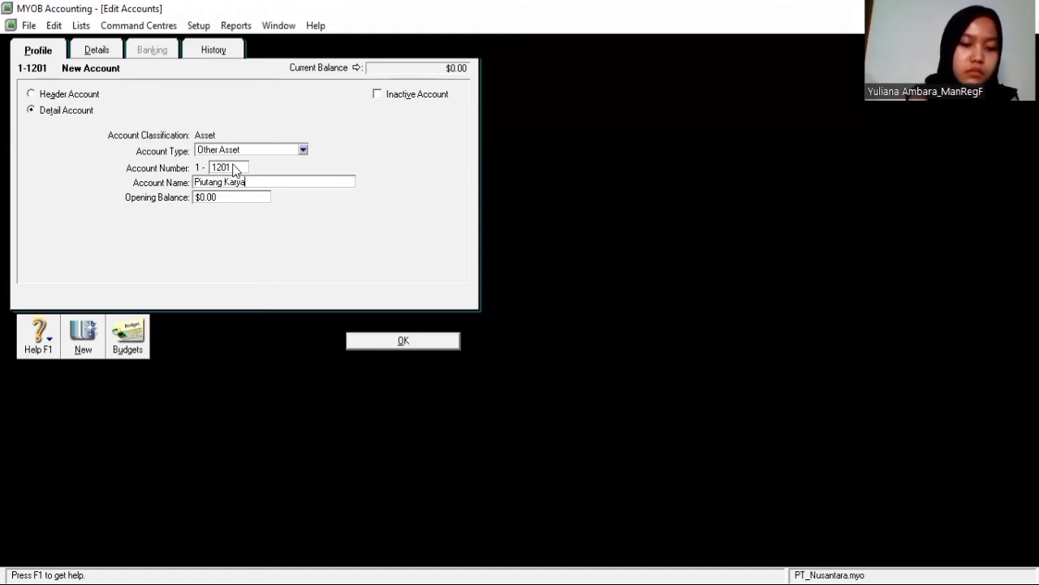
pyautogui.write('wan')
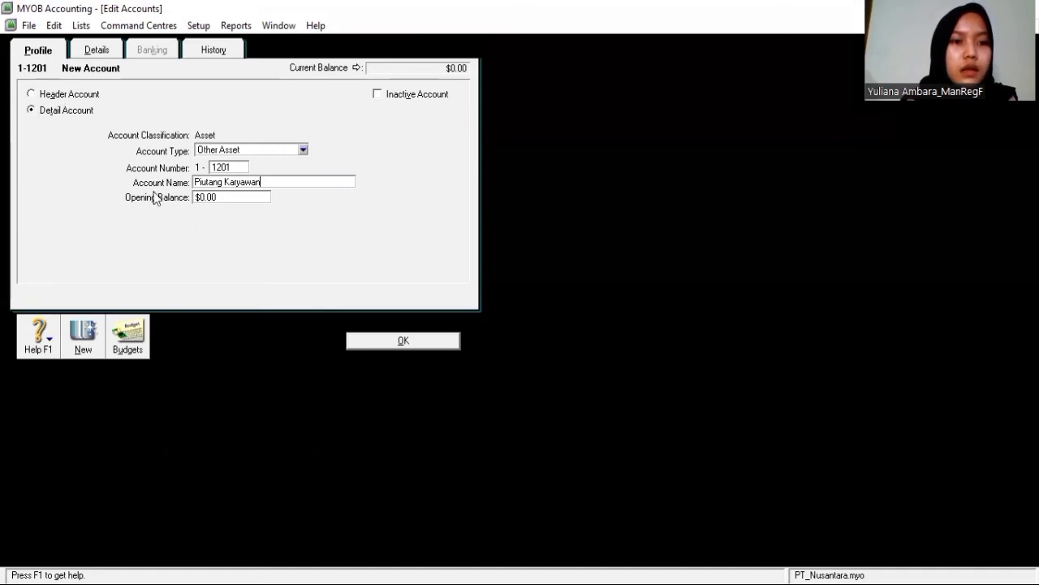
# Save Piutang Karyawan, then add detail account 1-1202 Piutang per ABC under Piutang
pyautogui.click(403, 341)
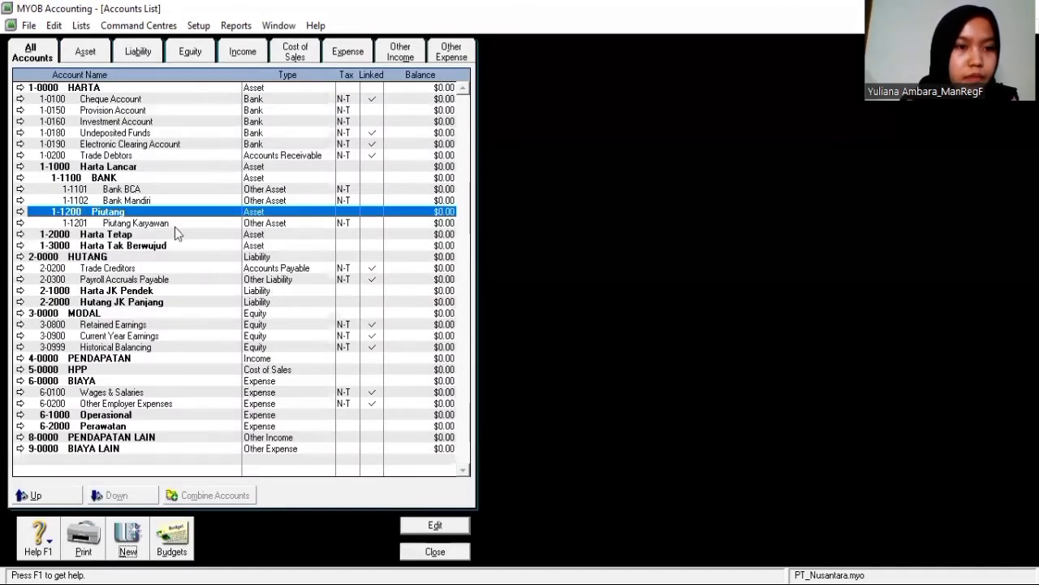
pyautogui.click(174, 224)
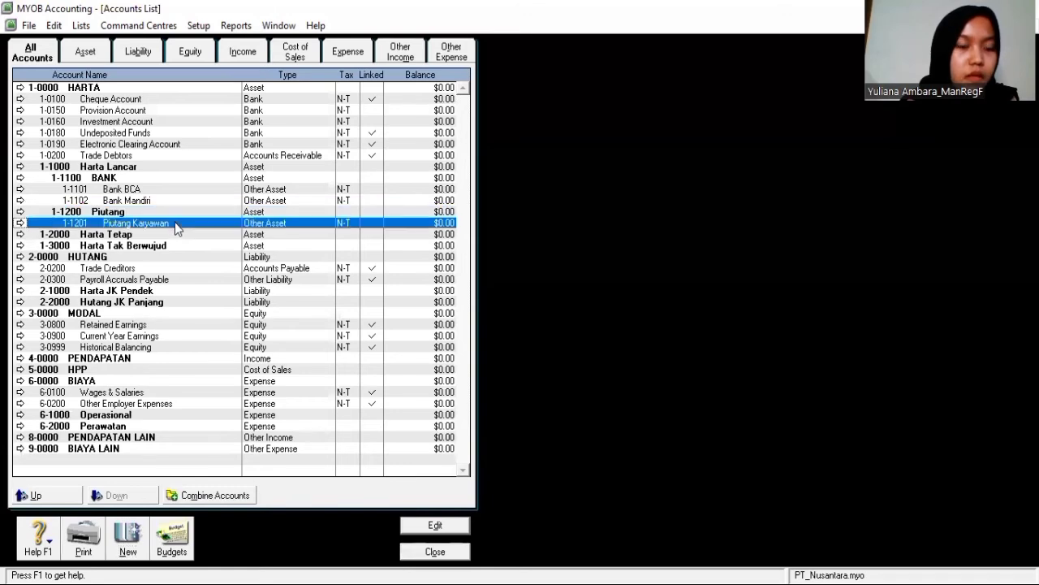
pyautogui.click(124, 554)
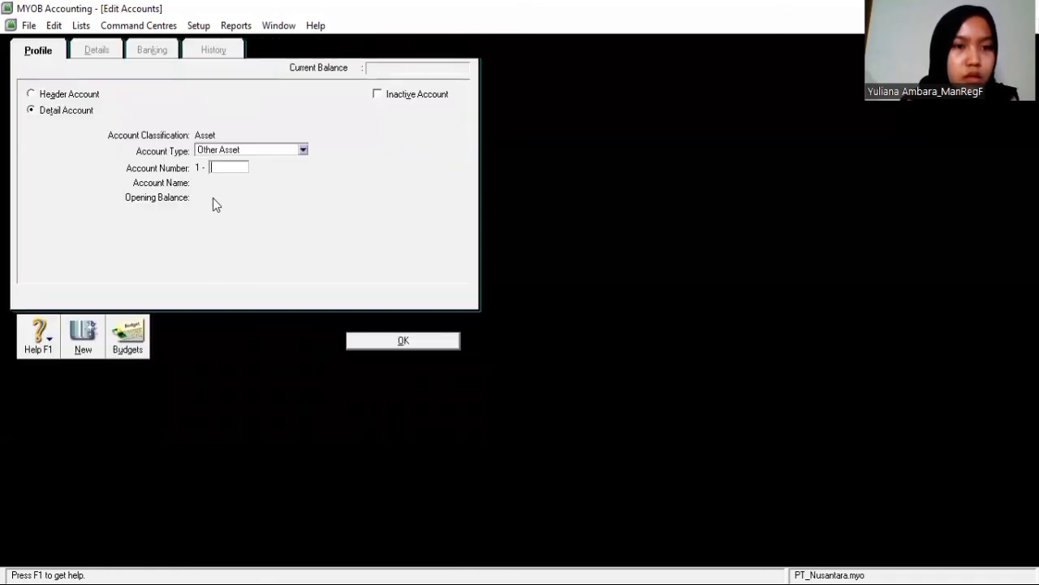
pyautogui.click(215, 167)
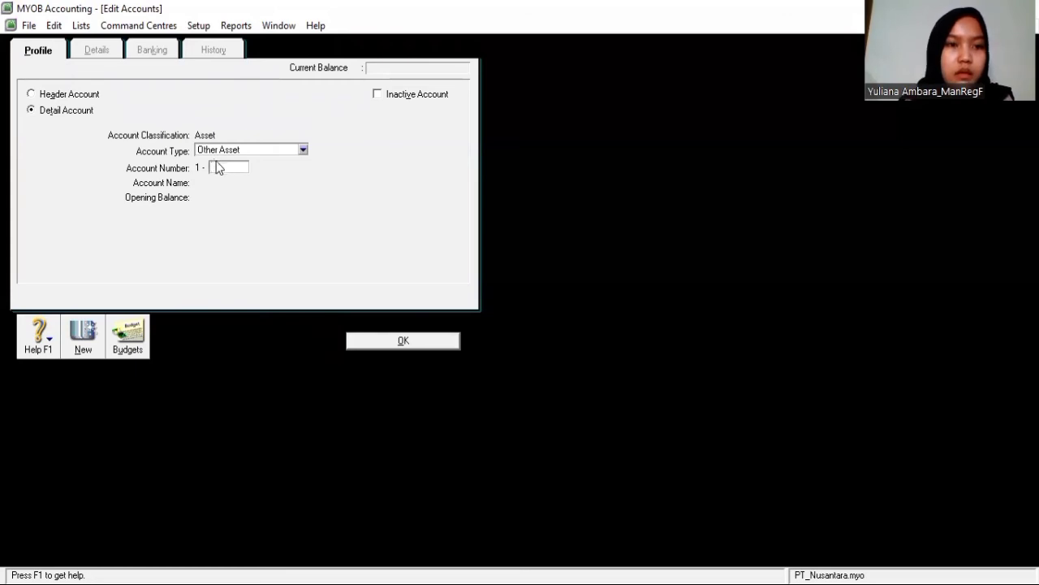
pyautogui.write('1202')
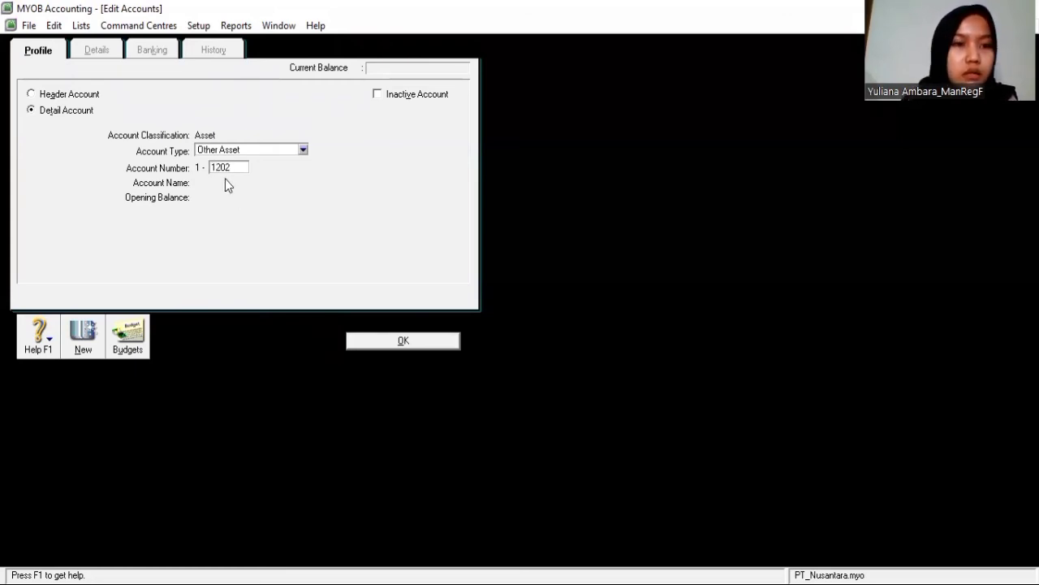
pyautogui.press('Tab')
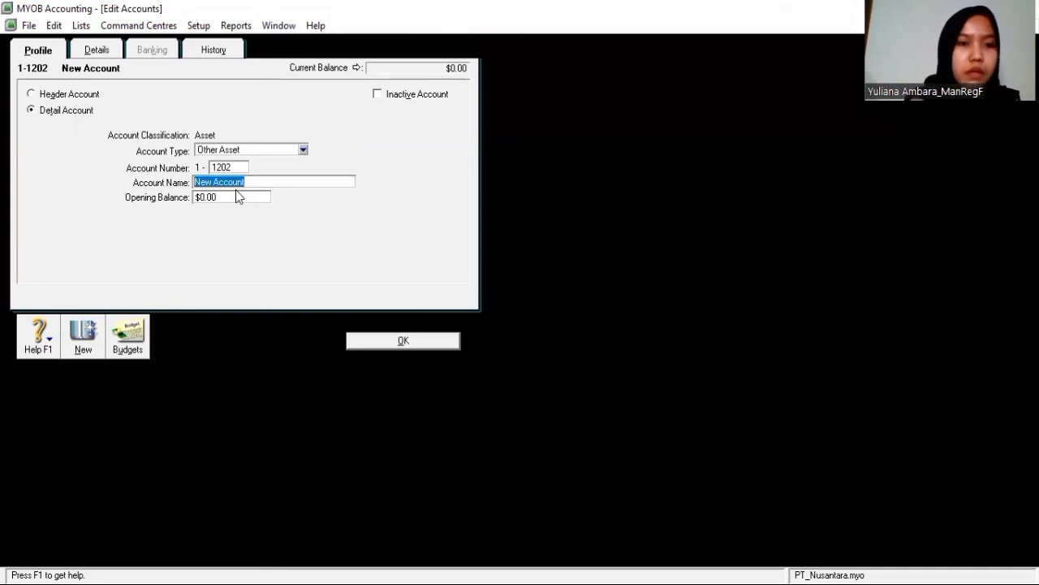
pyautogui.write('Piu')
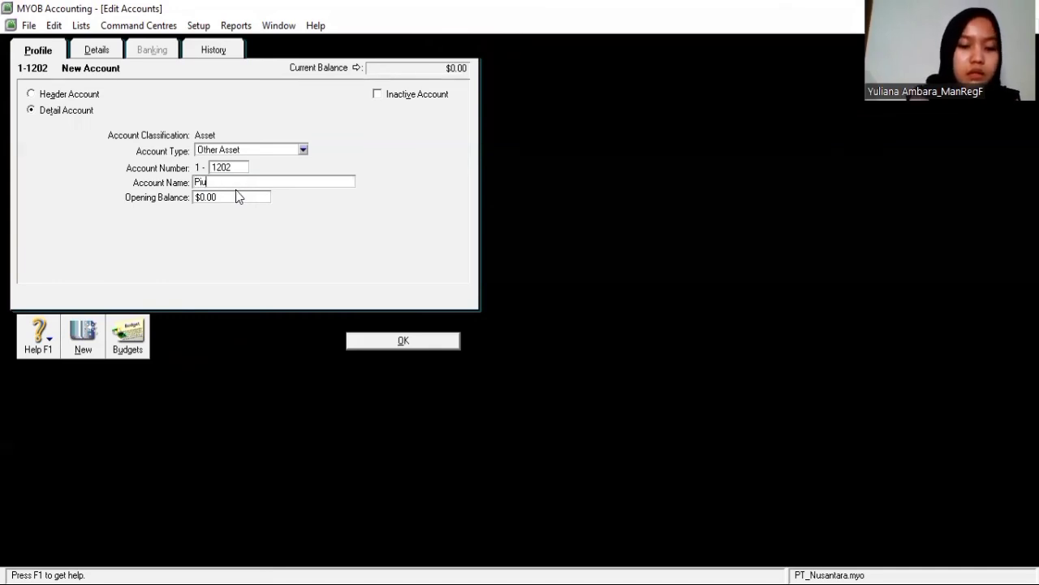
pyautogui.write('tang per')
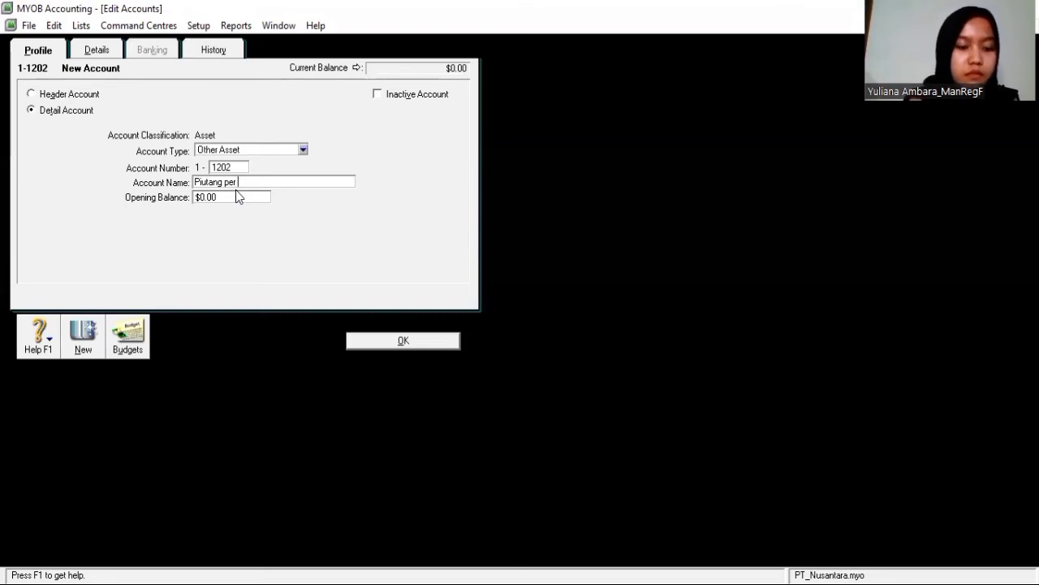
pyautogui.write(' ABC')
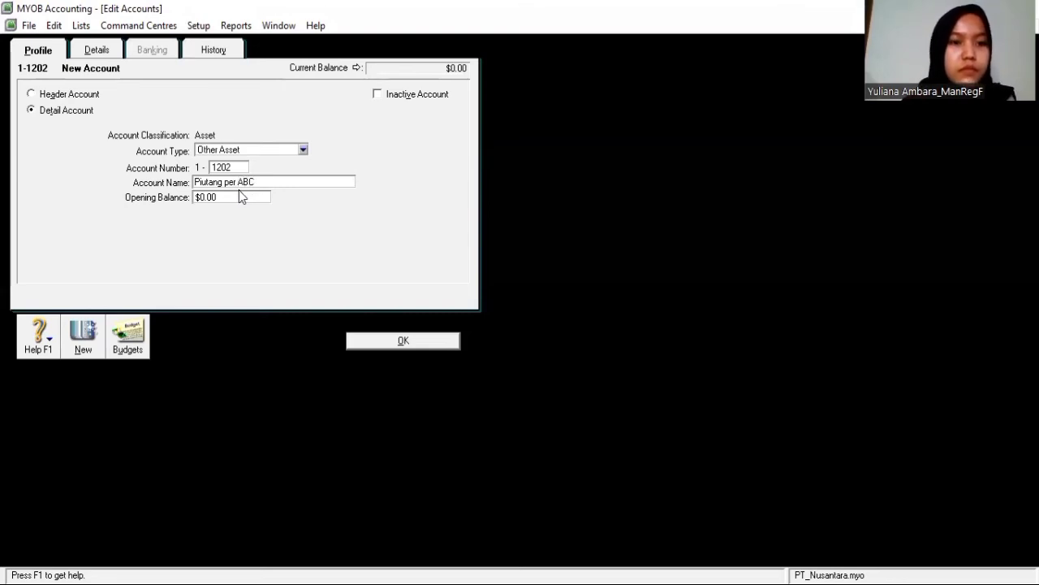
pyautogui.click(394, 337)
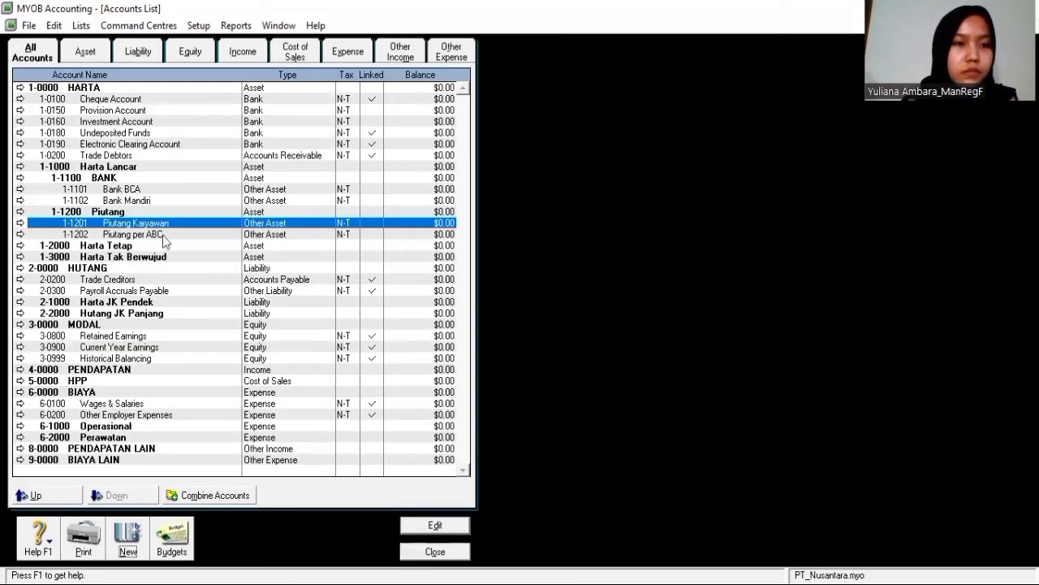
# Add Other Asset detail account 1-2101 Kendaraan under the Harta Tetap header
pyautogui.click(163, 233)
pyautogui.click(164, 246)
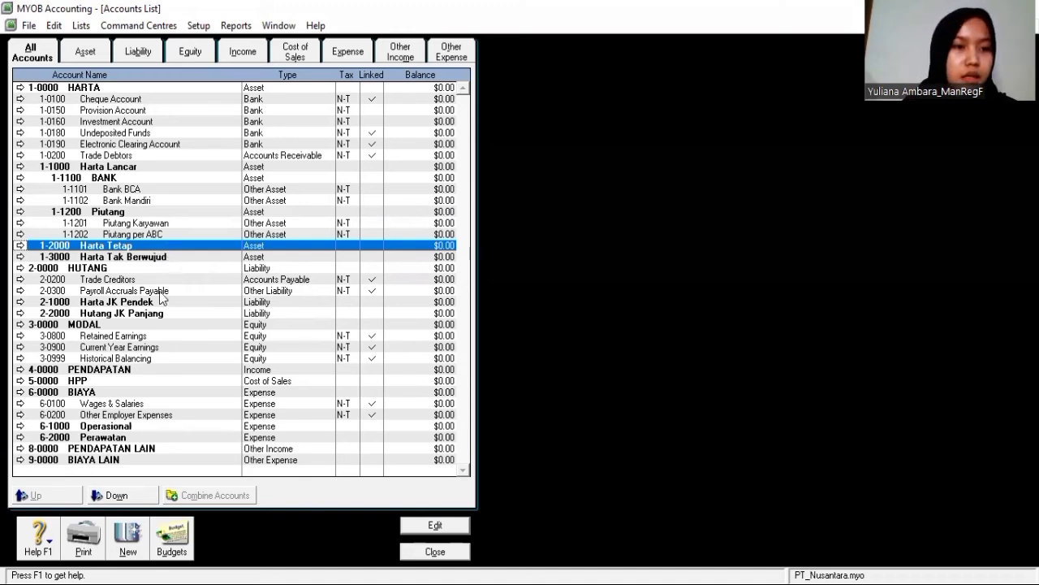
pyautogui.click(130, 544)
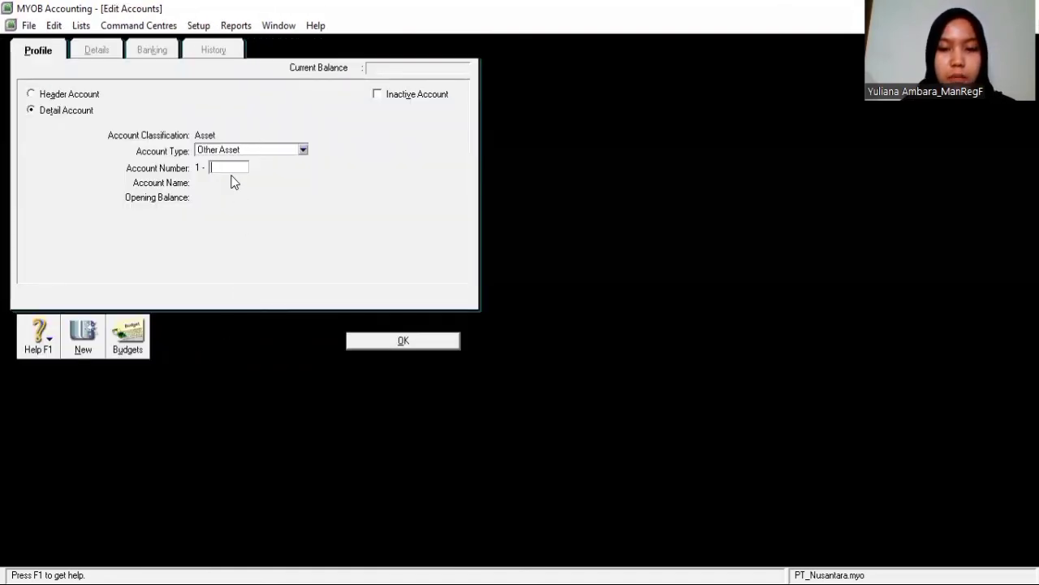
pyautogui.write('21')
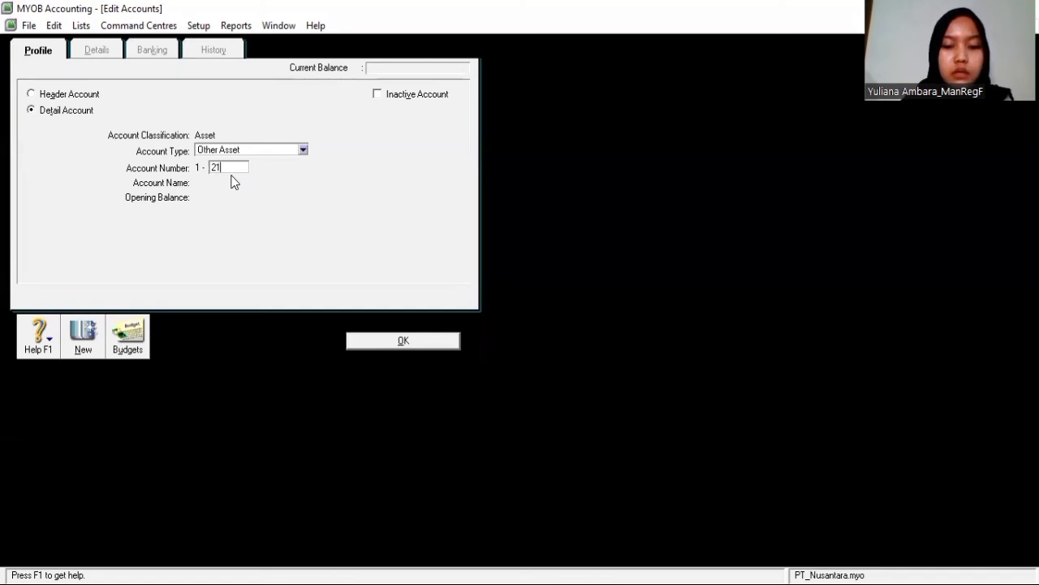
pyautogui.write('1')
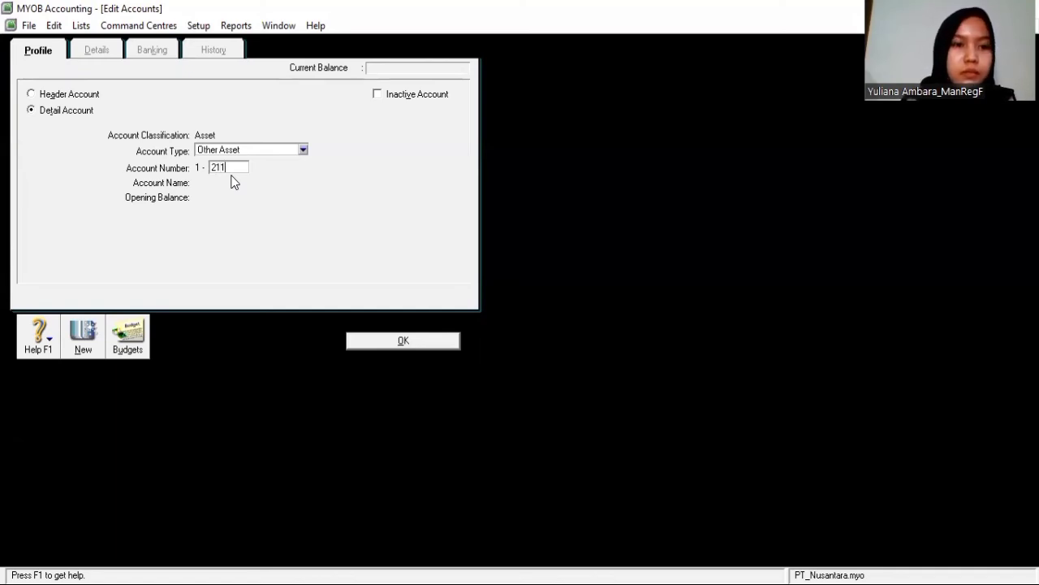
pyautogui.press('BackSpace')
pyautogui.write('01')
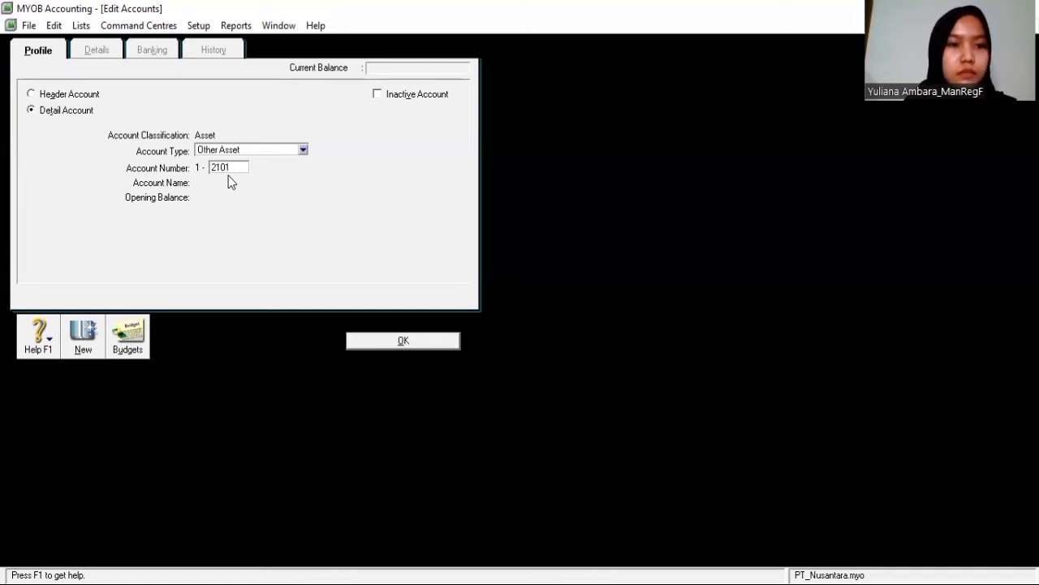
pyautogui.press('Tab')
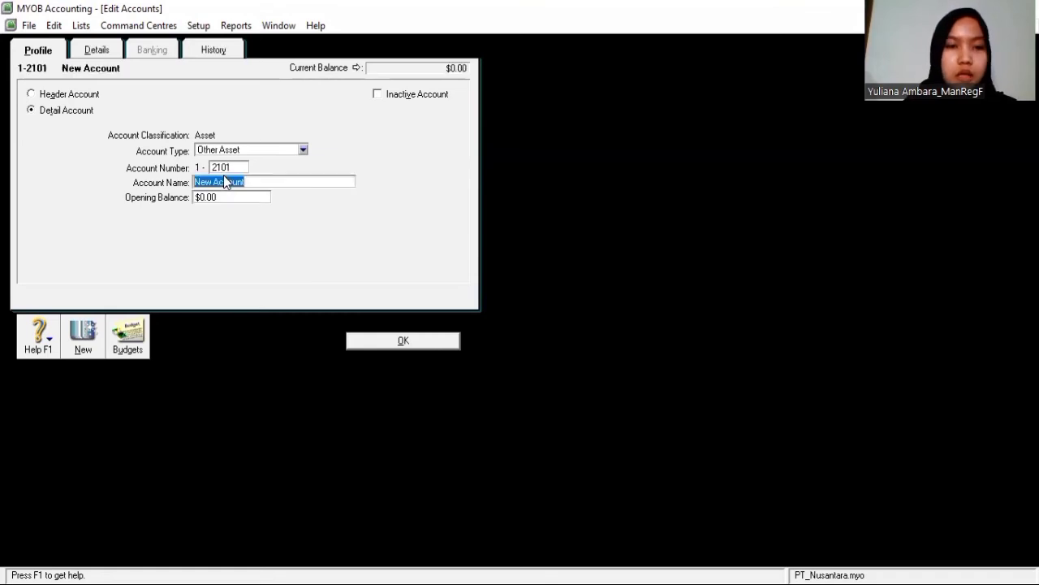
pyautogui.write('k')
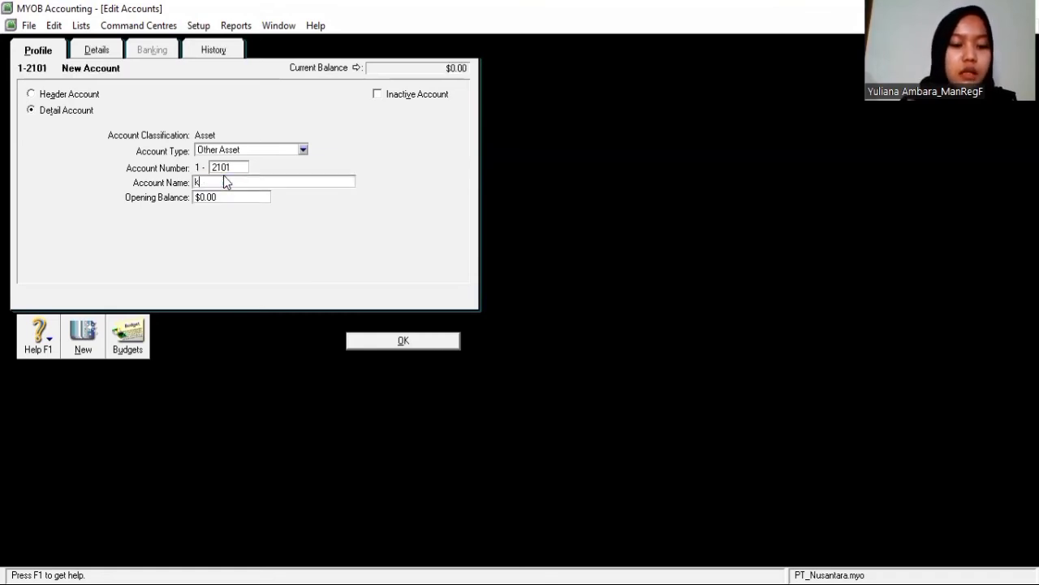
pyautogui.write('ENDARA')
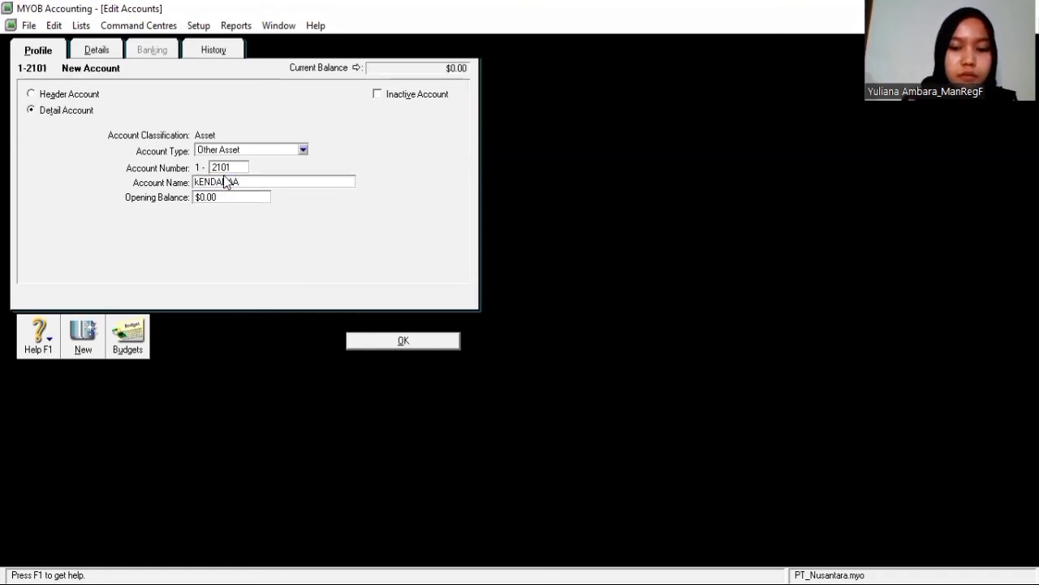
pyautogui.press('BackSpace')
pyautogui.press('BackSpace')
pyautogui.press('BackSpace')
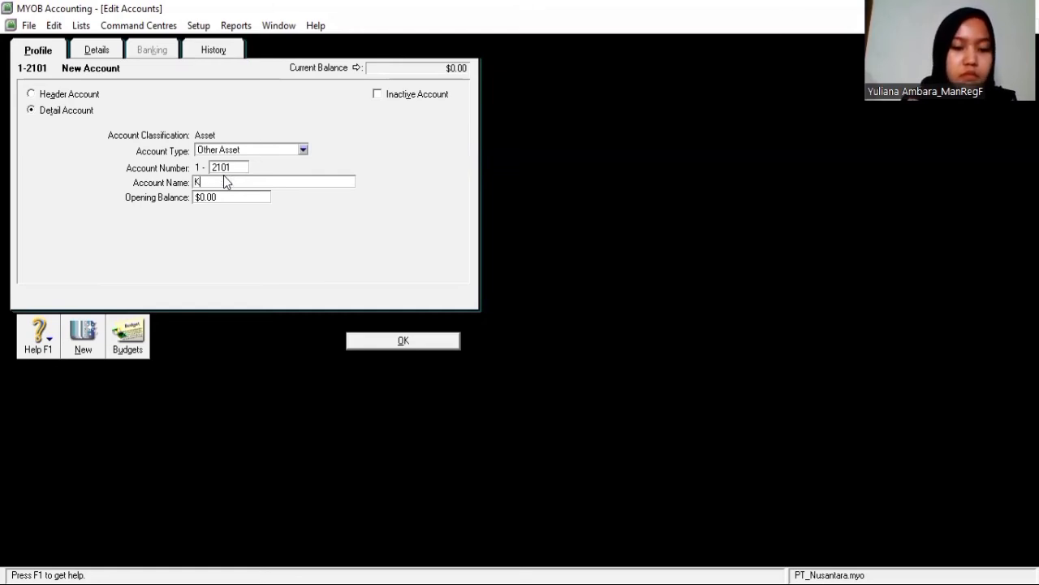
pyautogui.write('endaraa')
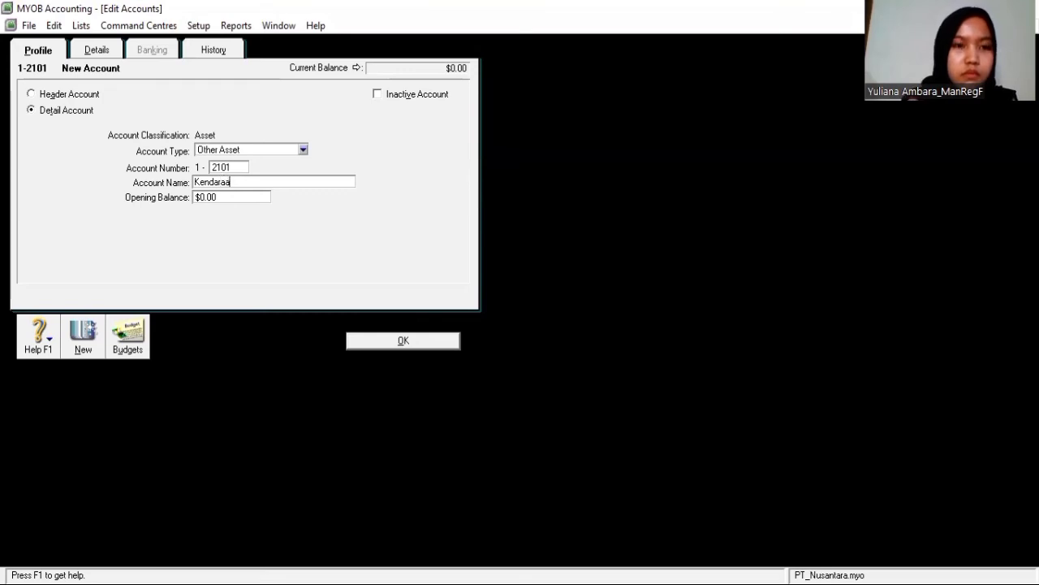
pyautogui.write('n')
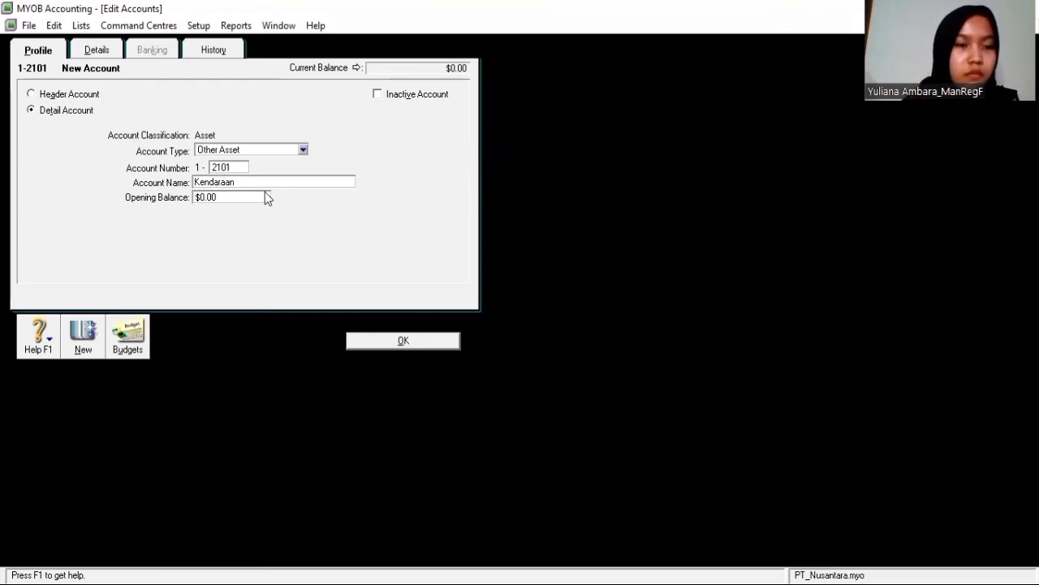
pyautogui.click(386, 340)
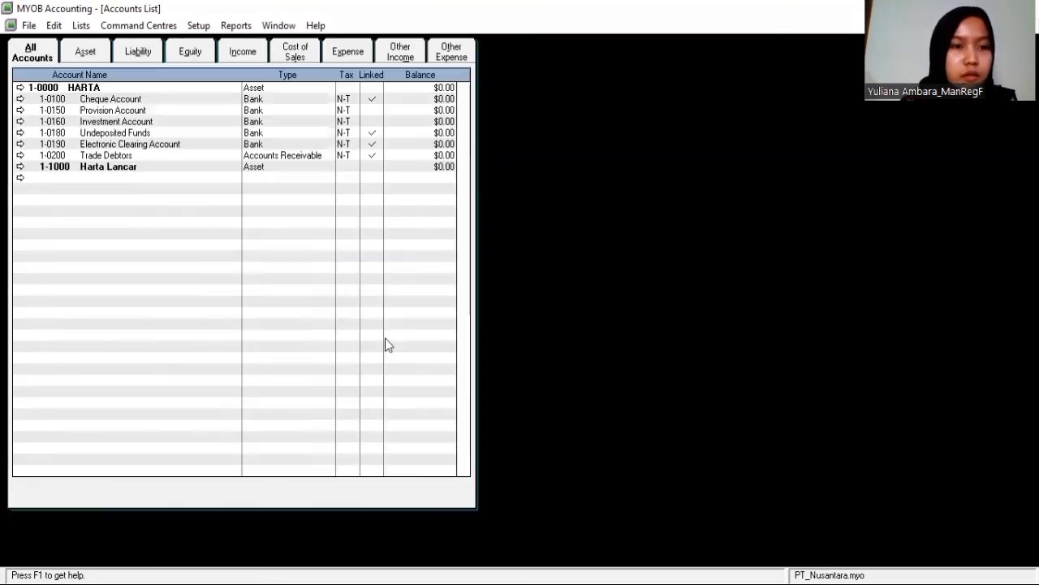
# Add Other Asset detail account 1-2102 Gedung below Kendaraan under Harta Tetap
pyautogui.click(142, 257)
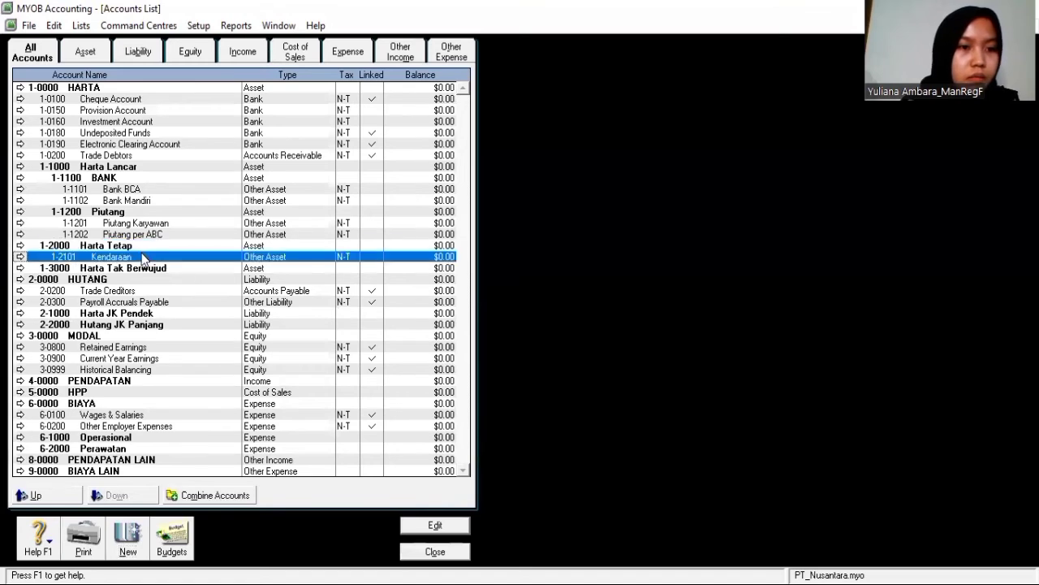
pyautogui.click(129, 544)
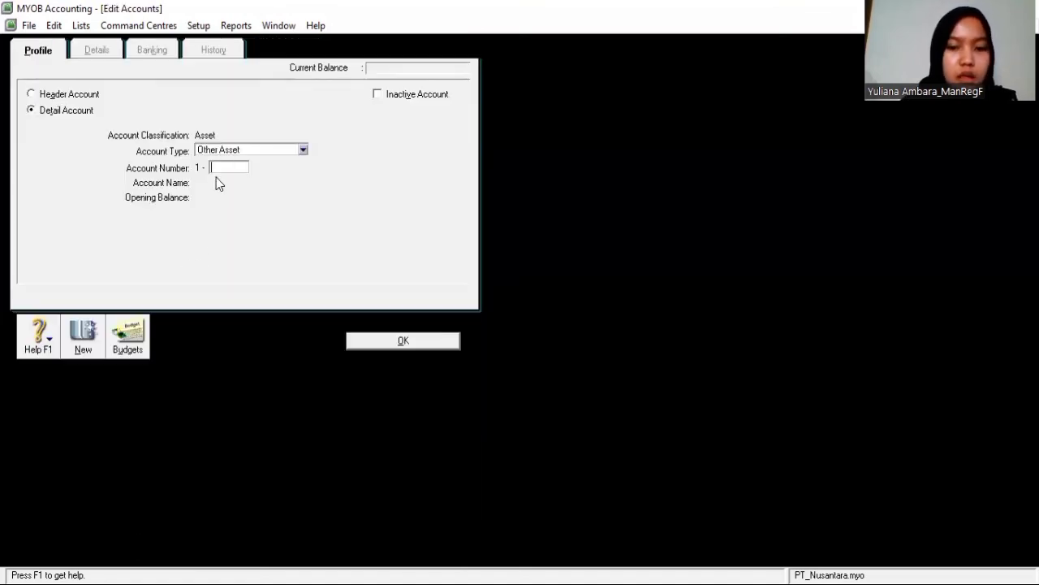
pyautogui.write('210')
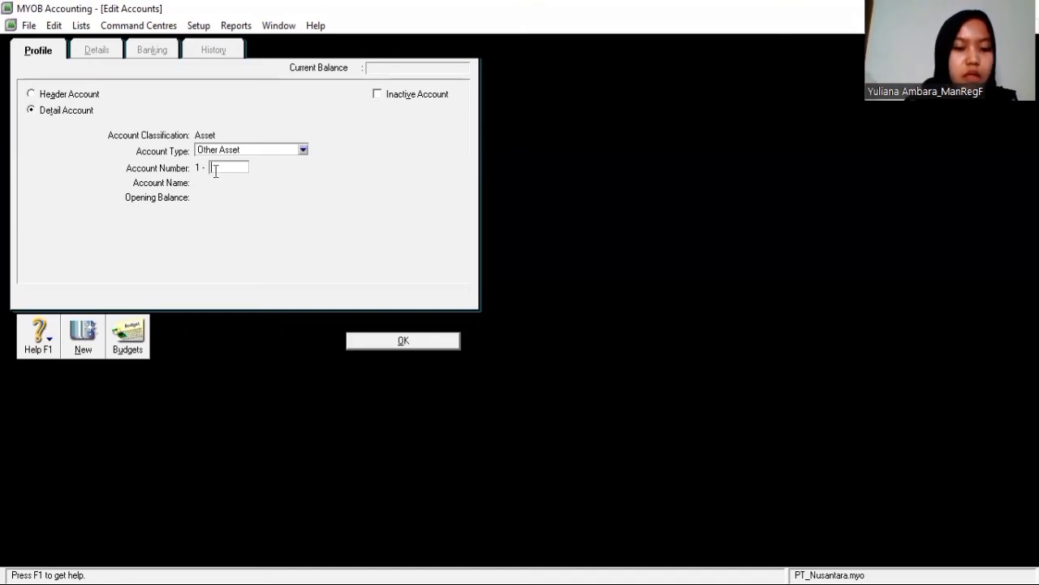
pyautogui.write('2')
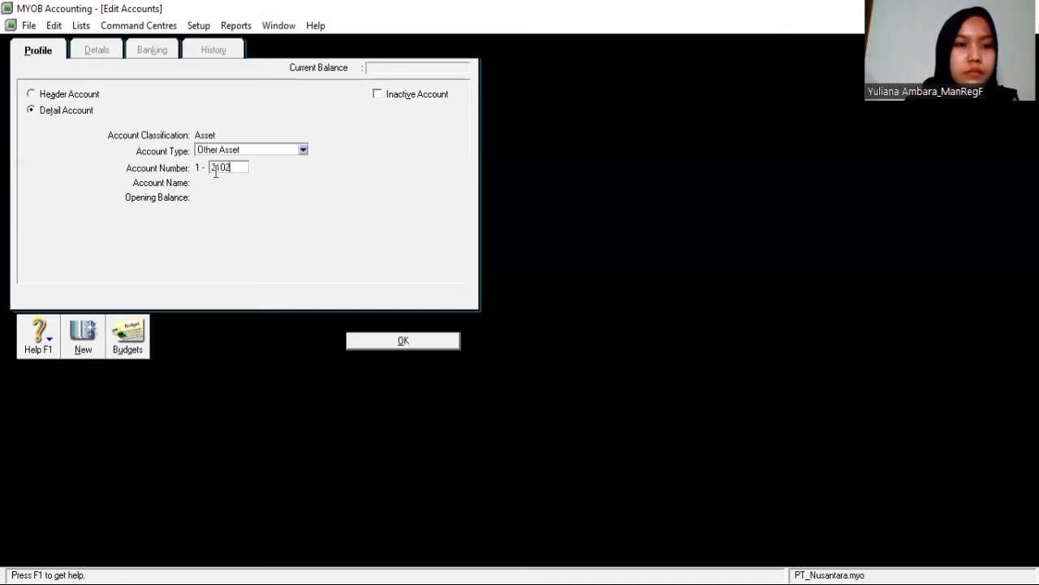
pyautogui.press('Tab')
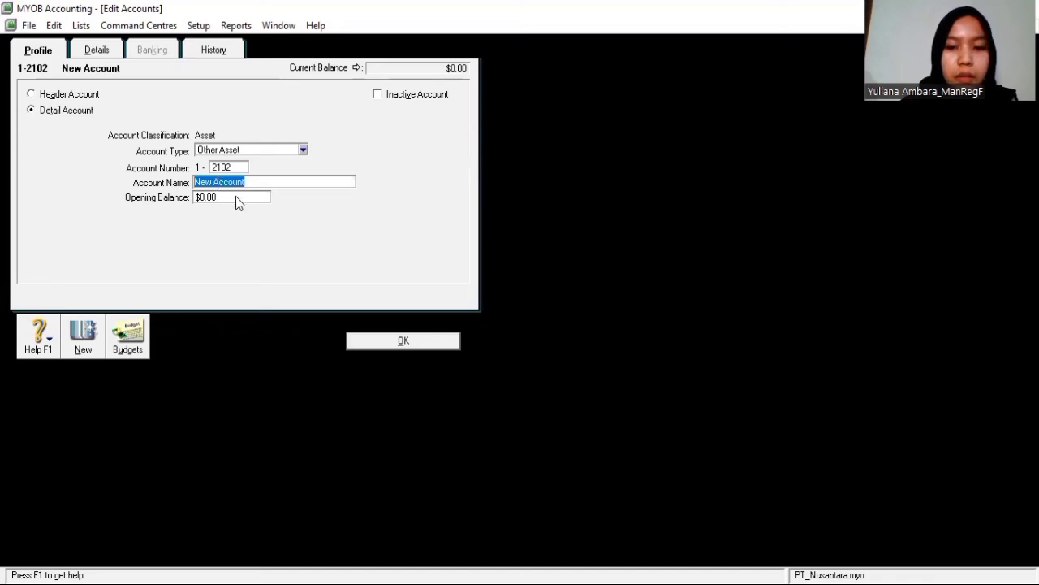
pyautogui.press('BackSpace')
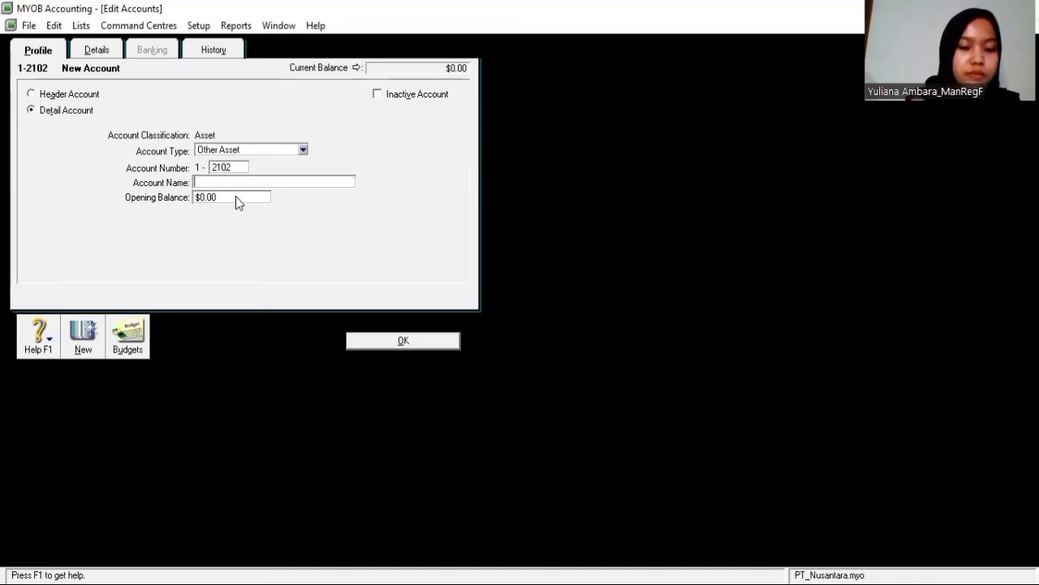
pyautogui.write('Gedung')
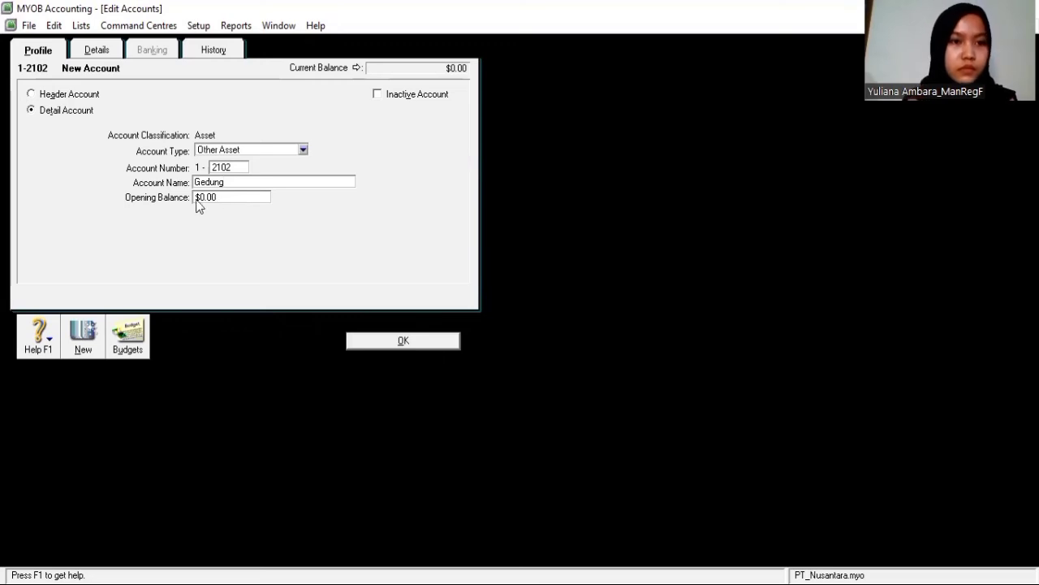
pyautogui.click(386, 346)
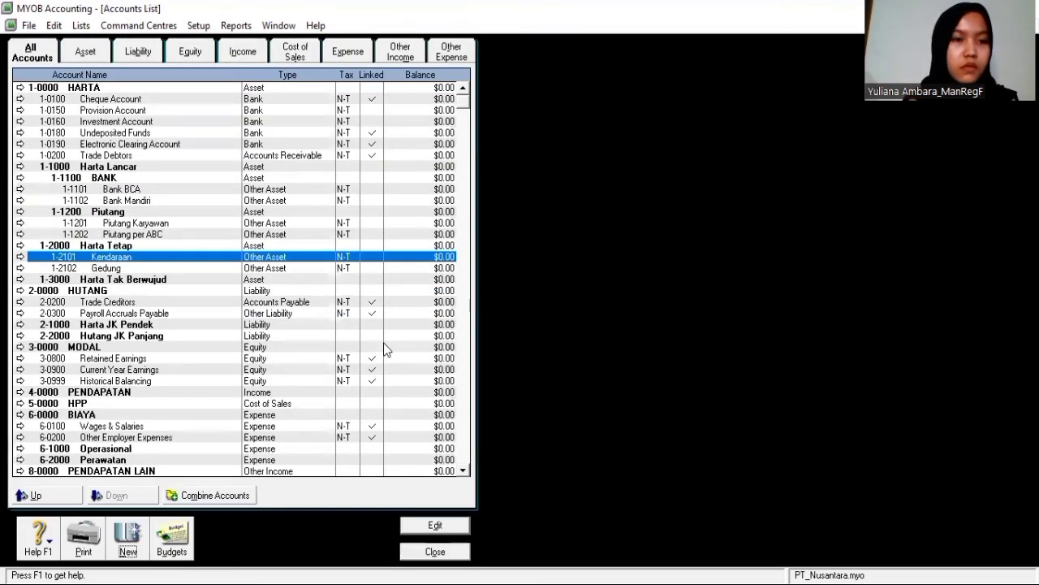
pyautogui.click(144, 280)
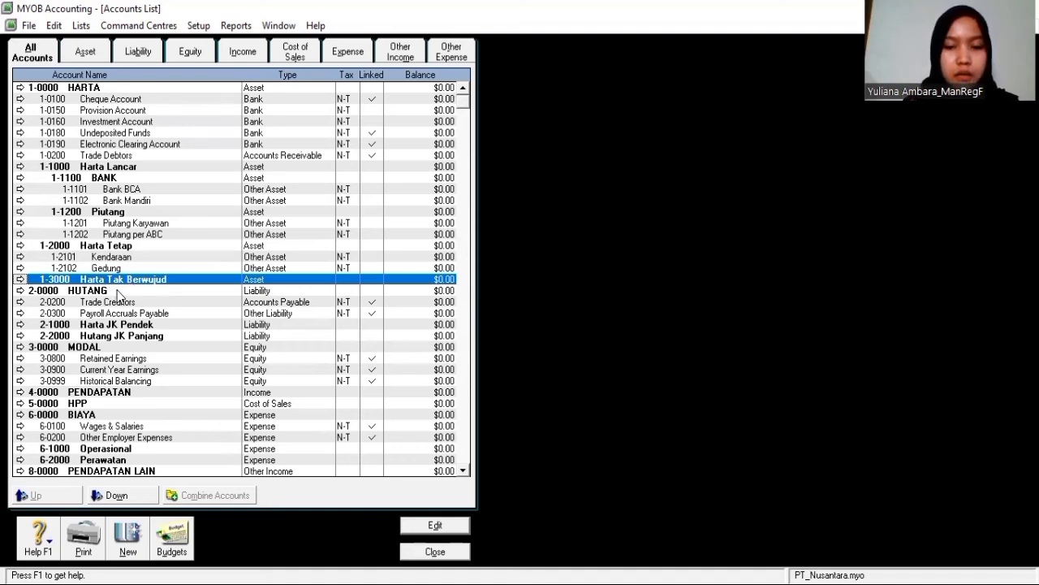
# Add Other Current Liability 2-1100 Hutang Usaha, then begin a new account under Hutang JK Panjang
pyautogui.click(145, 326)
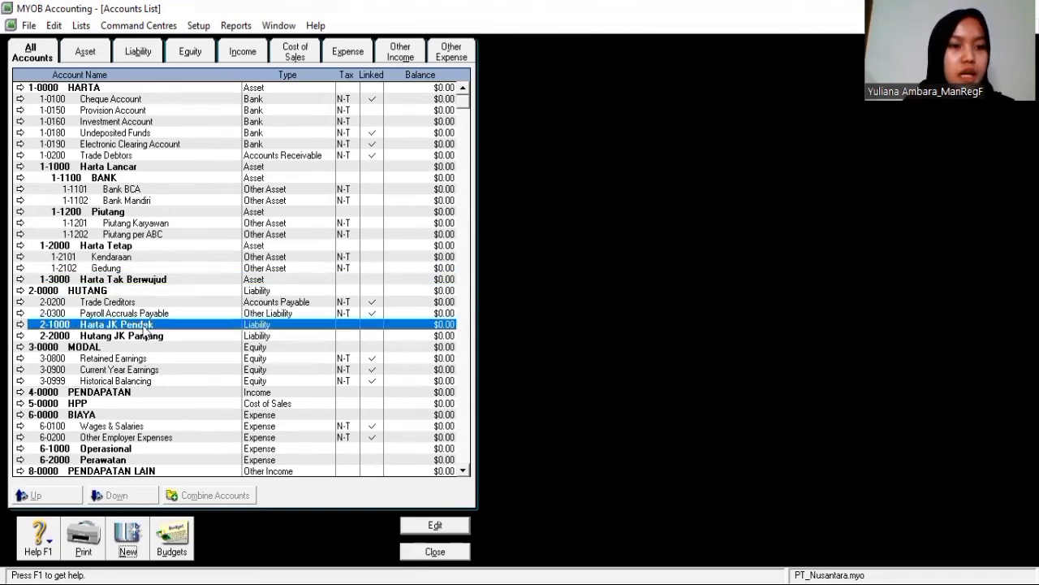
pyautogui.click(126, 546)
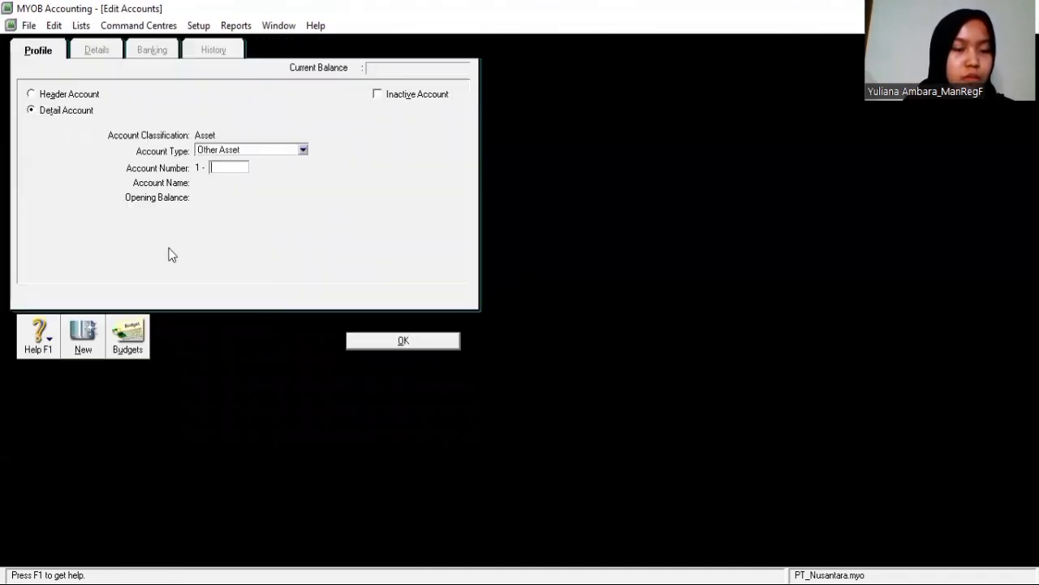
pyautogui.click(303, 151)
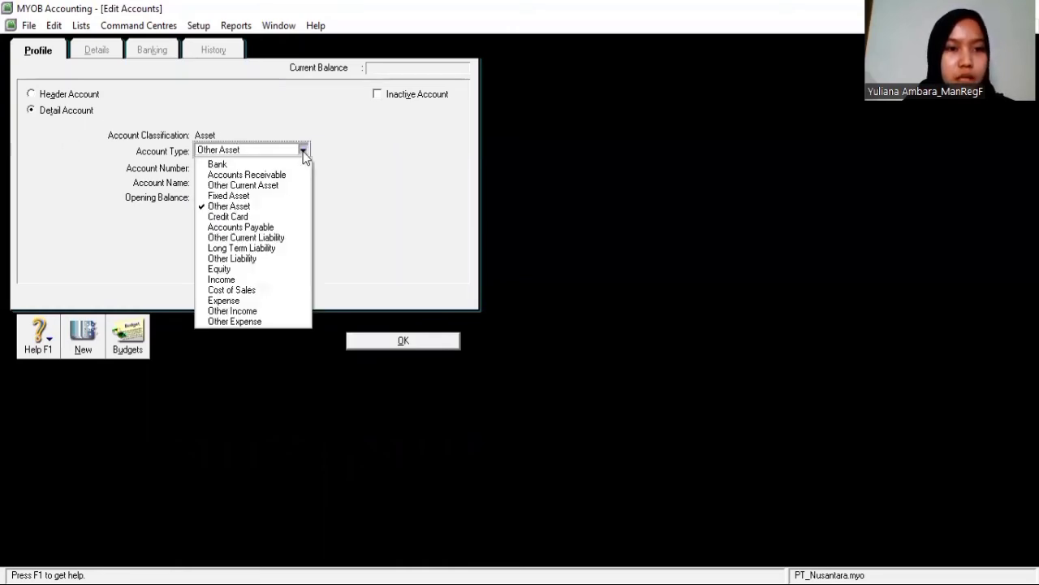
pyautogui.click(271, 236)
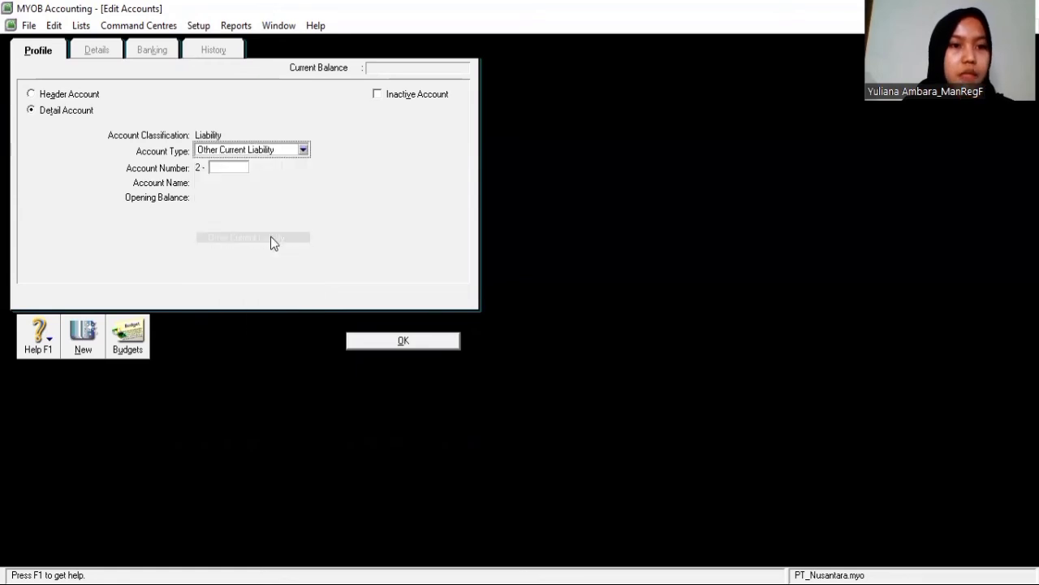
pyautogui.click(220, 169)
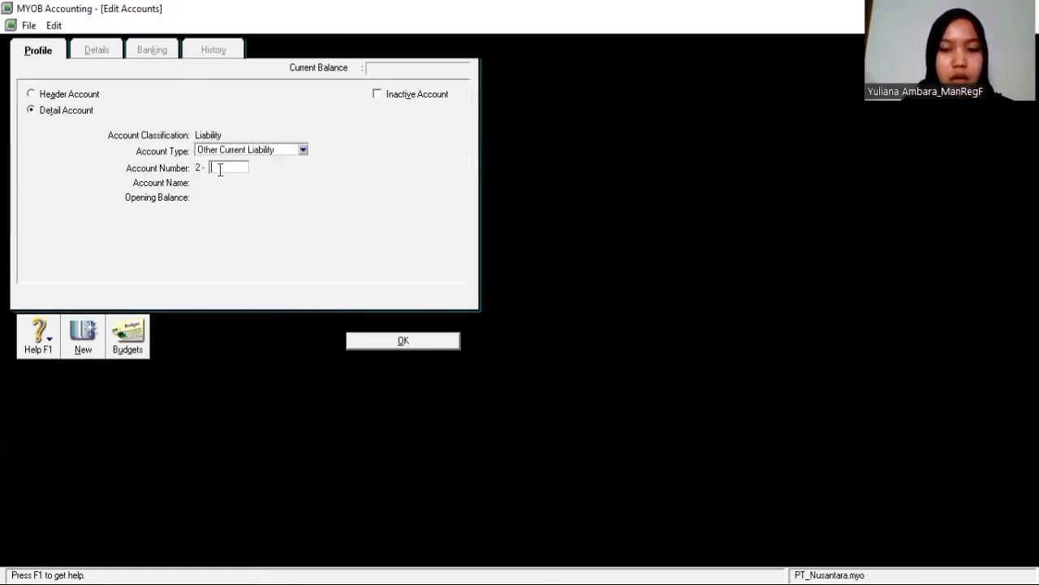
pyautogui.write('11')
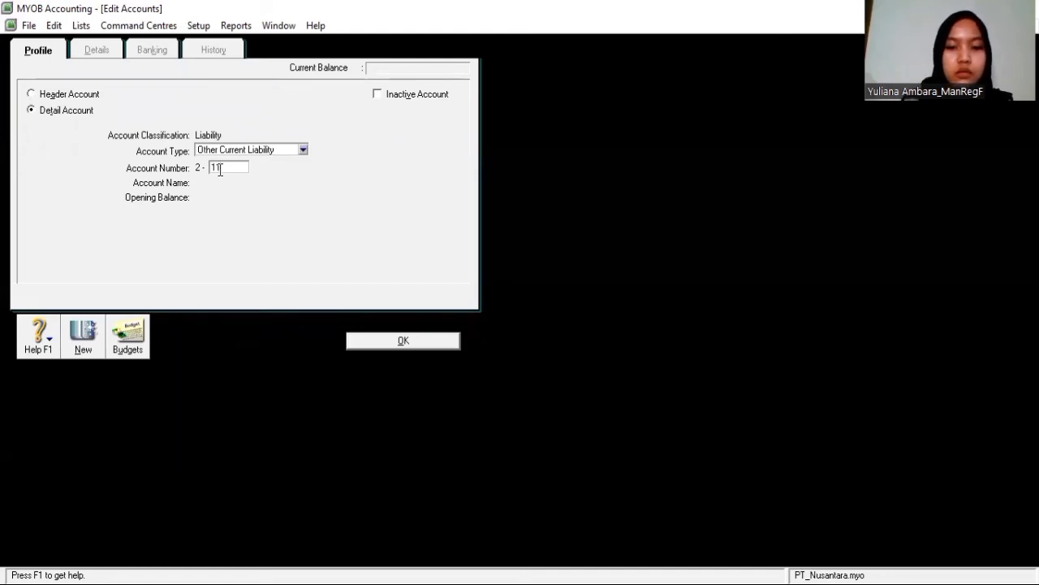
pyautogui.write('00')
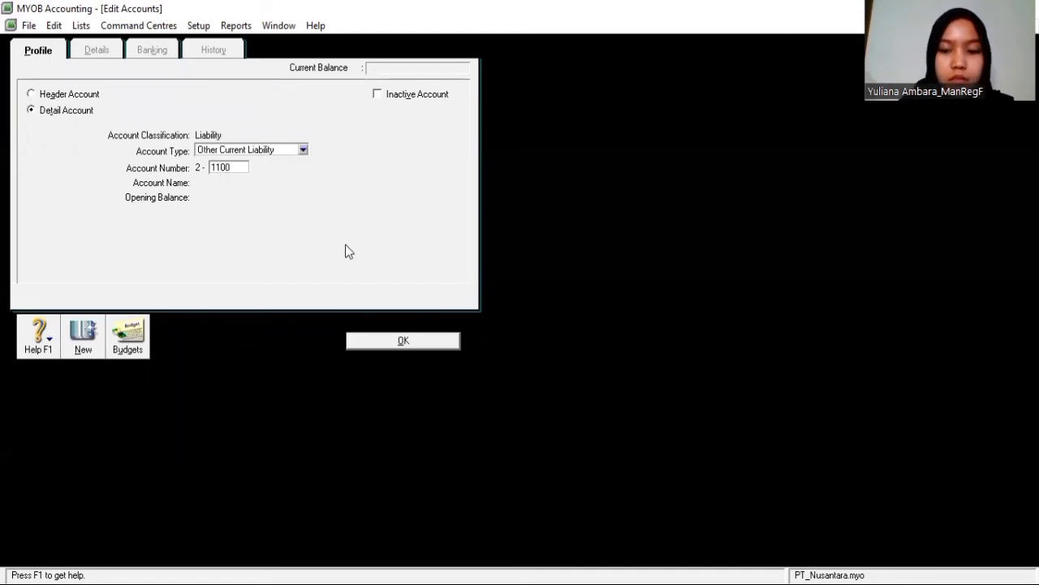
pyautogui.press('Tab')
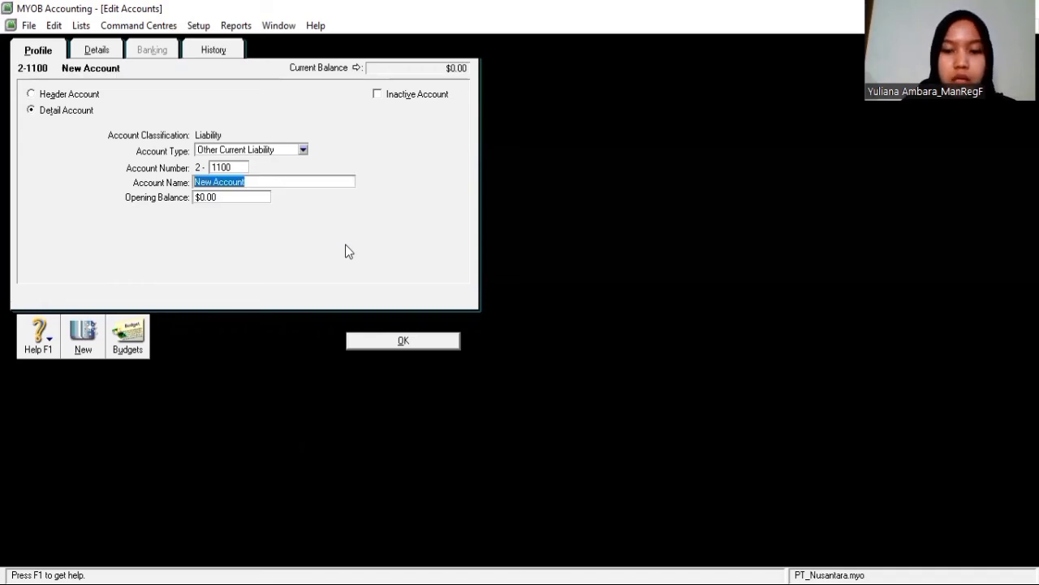
pyautogui.write('Hu')
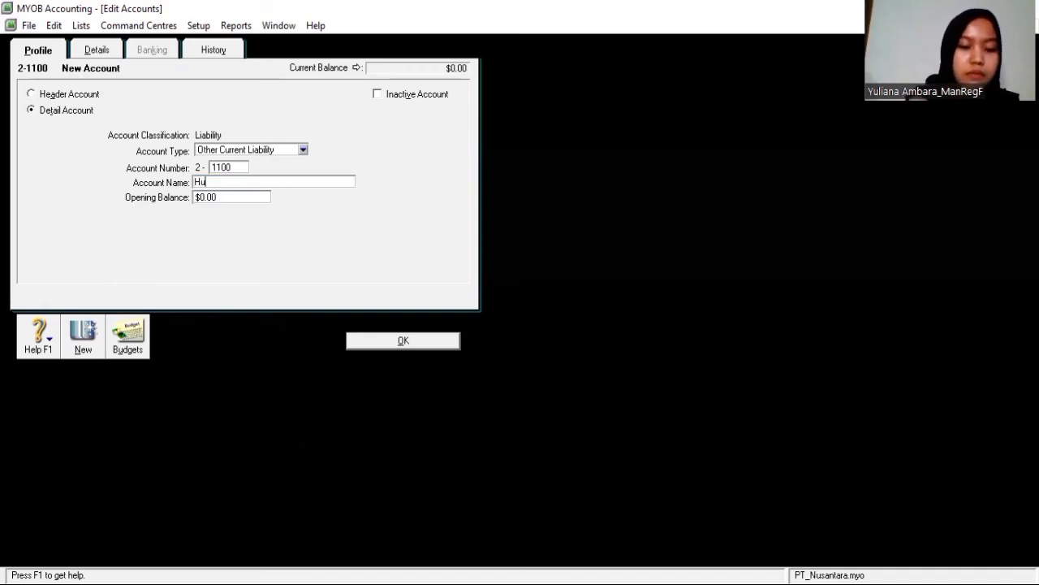
pyautogui.write('tang usaha')
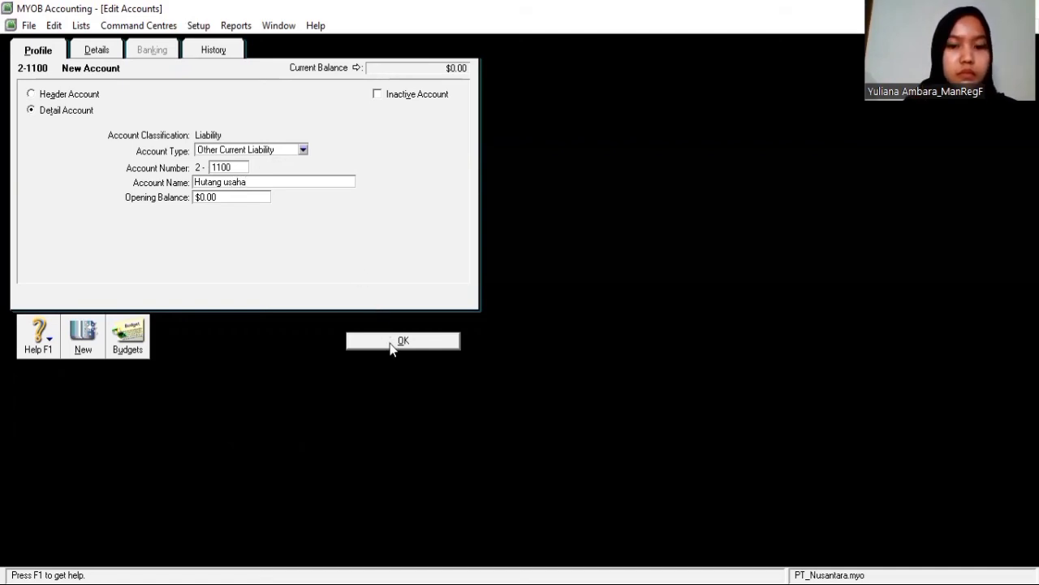
pyautogui.click(229, 184)
pyautogui.press('BackSpace')
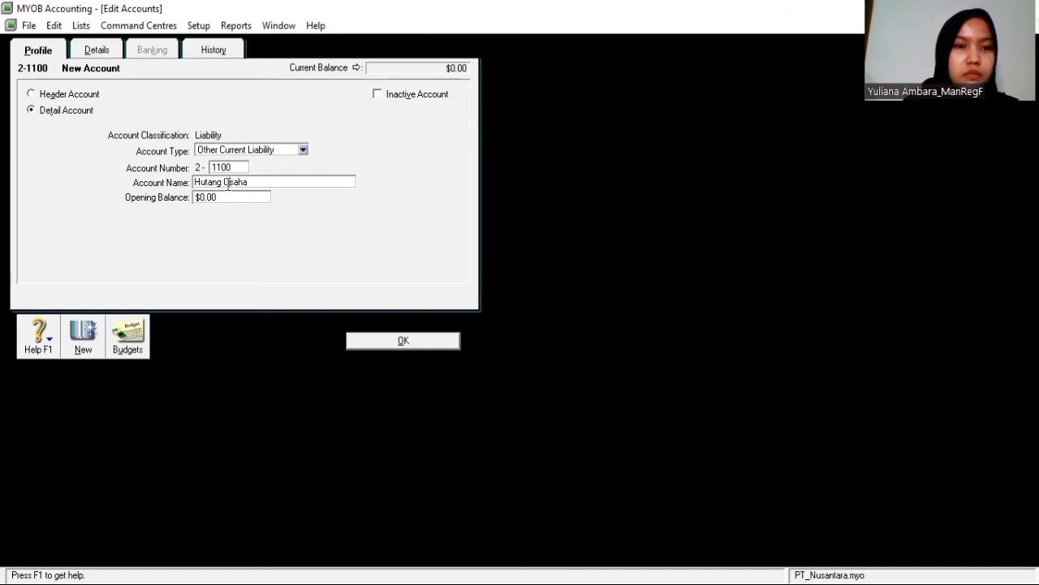
pyautogui.write('U')
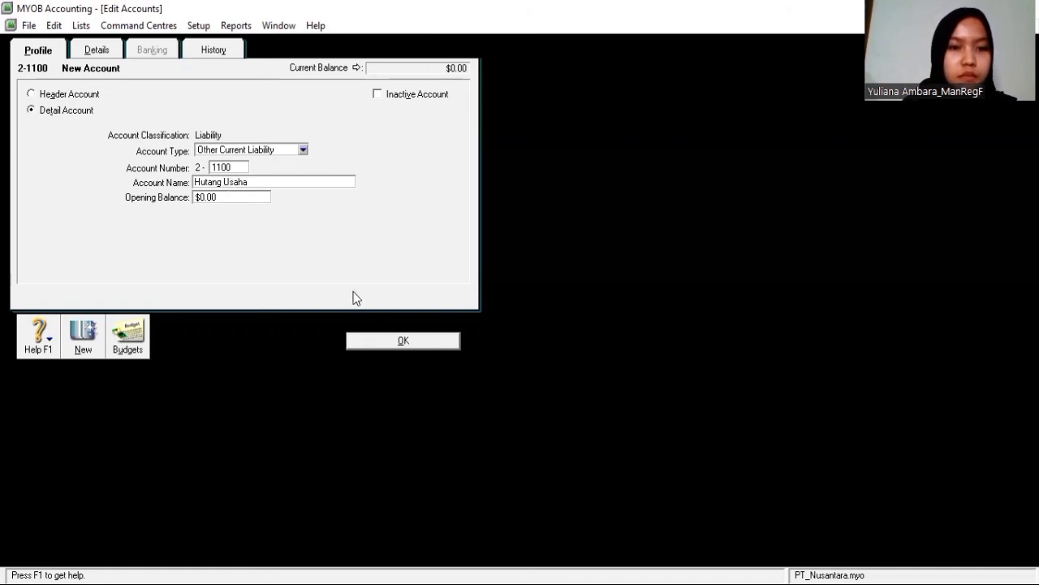
pyautogui.click(394, 342)
pyautogui.click(203, 348)
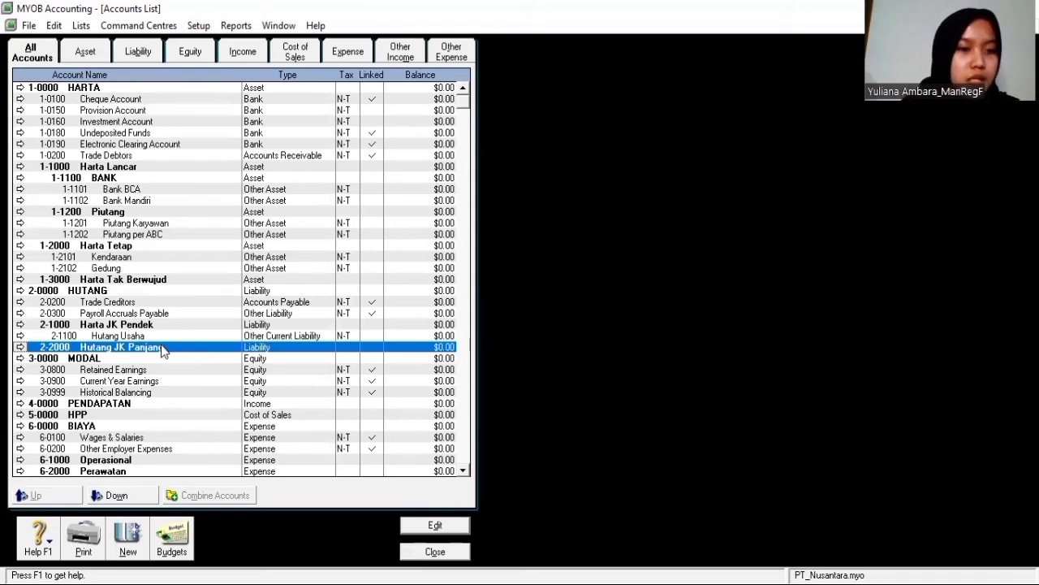
pyautogui.click(128, 539)
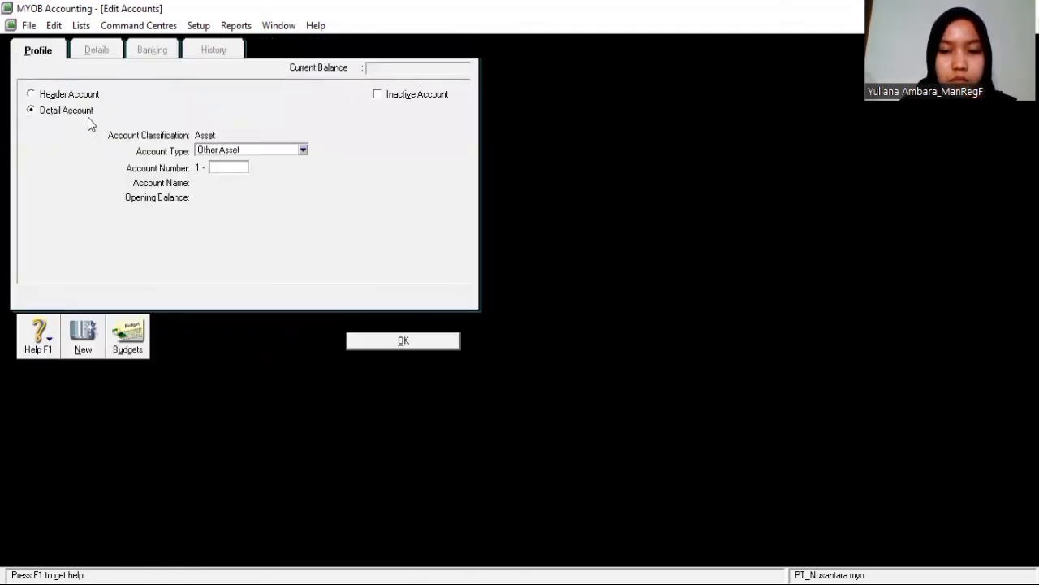
# Save detail account 2-2100 Hutang Bank BCA with Long Term Liability as its type
pyautogui.click(301, 151)
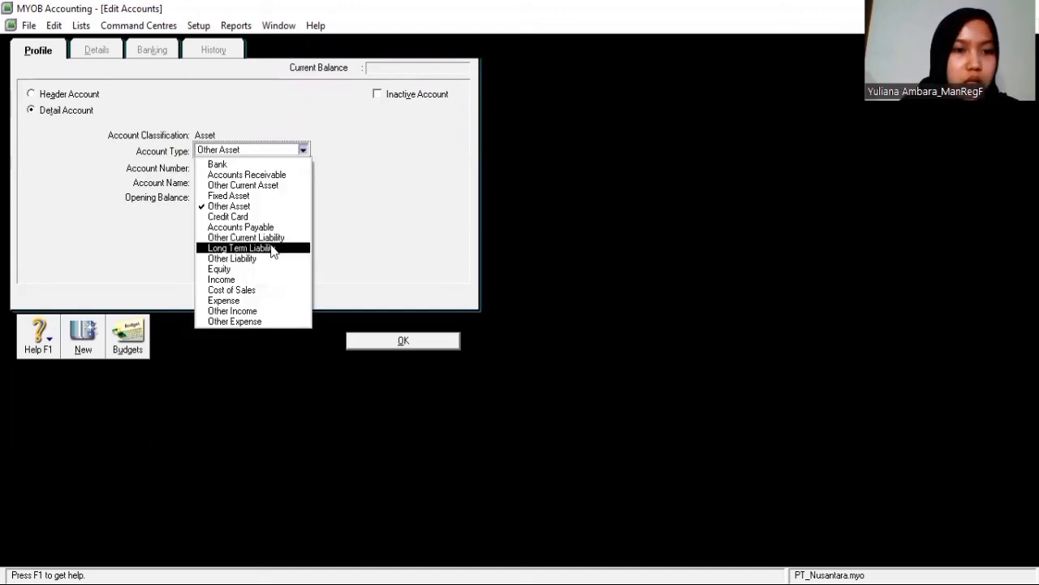
pyautogui.click(273, 249)
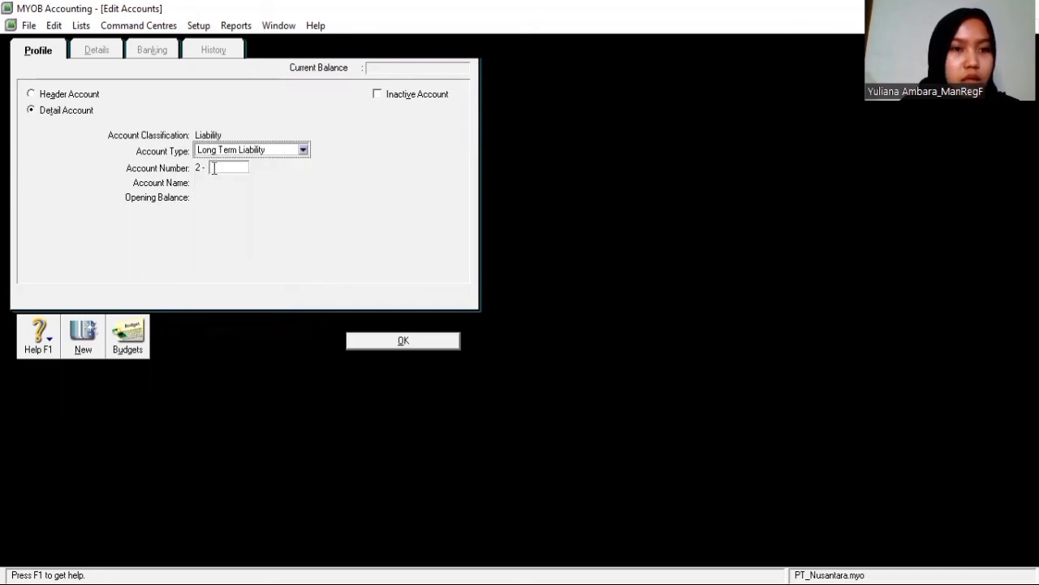
pyautogui.click(214, 168)
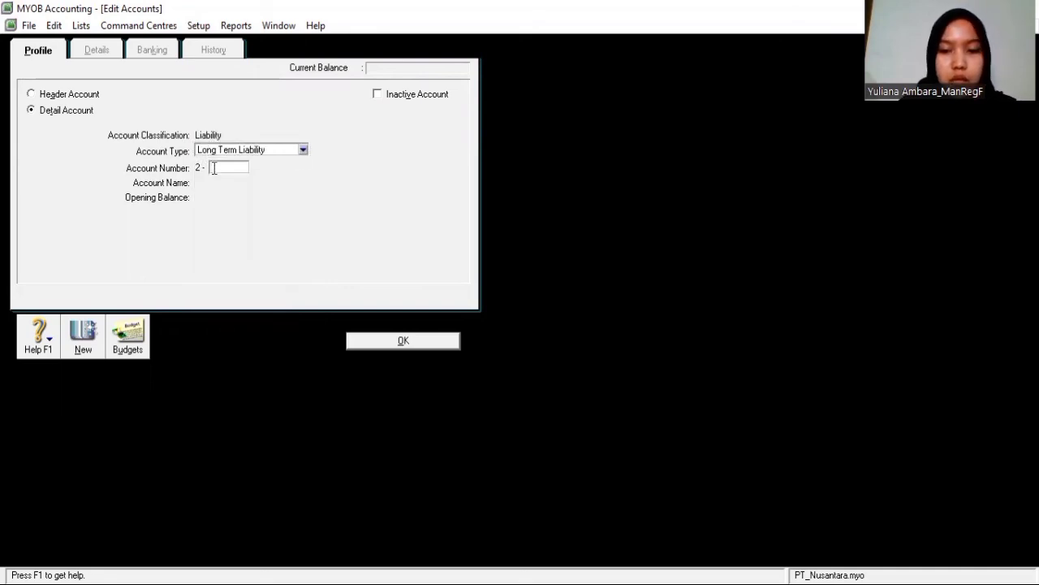
pyautogui.write('2100')
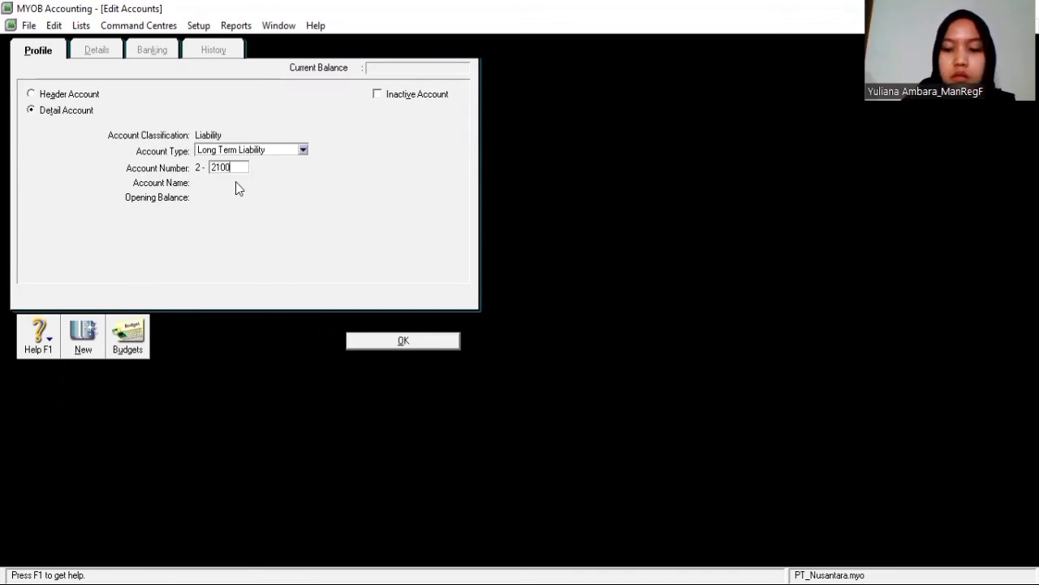
pyautogui.press('Tab')
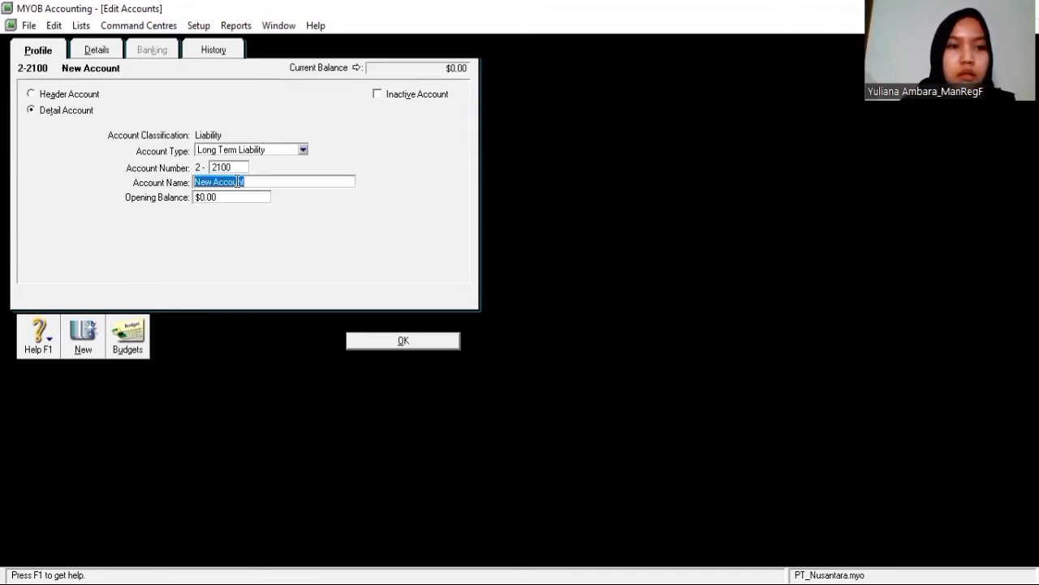
pyautogui.press('BackSpace')
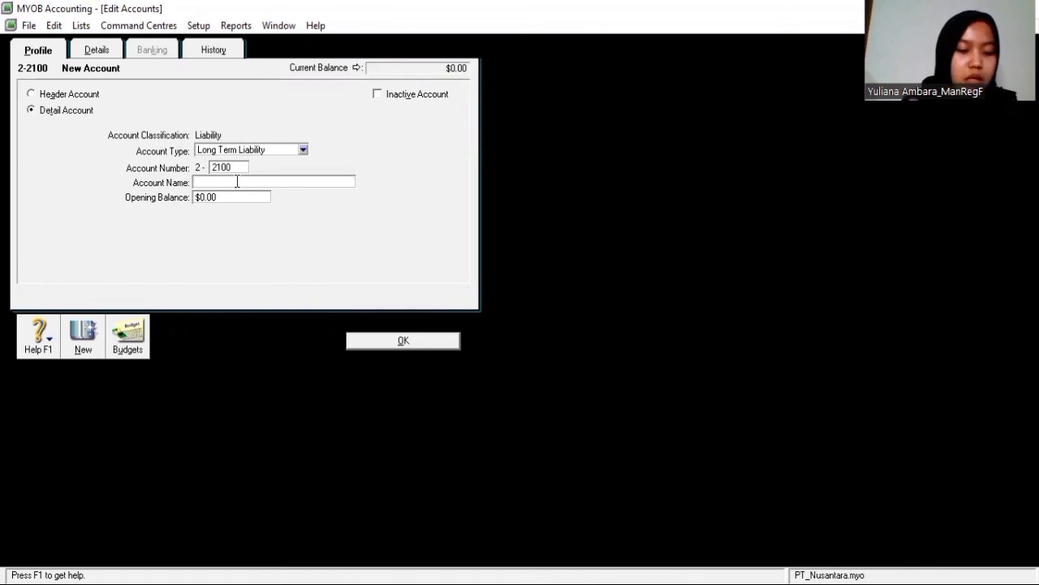
pyautogui.write('Hutang')
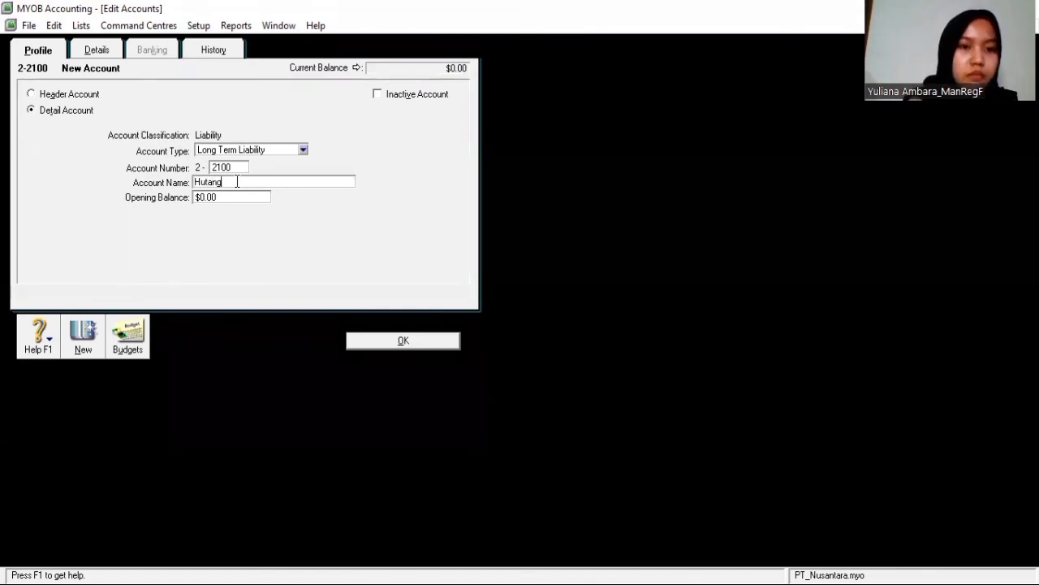
pyautogui.write(' Barnk BCA')
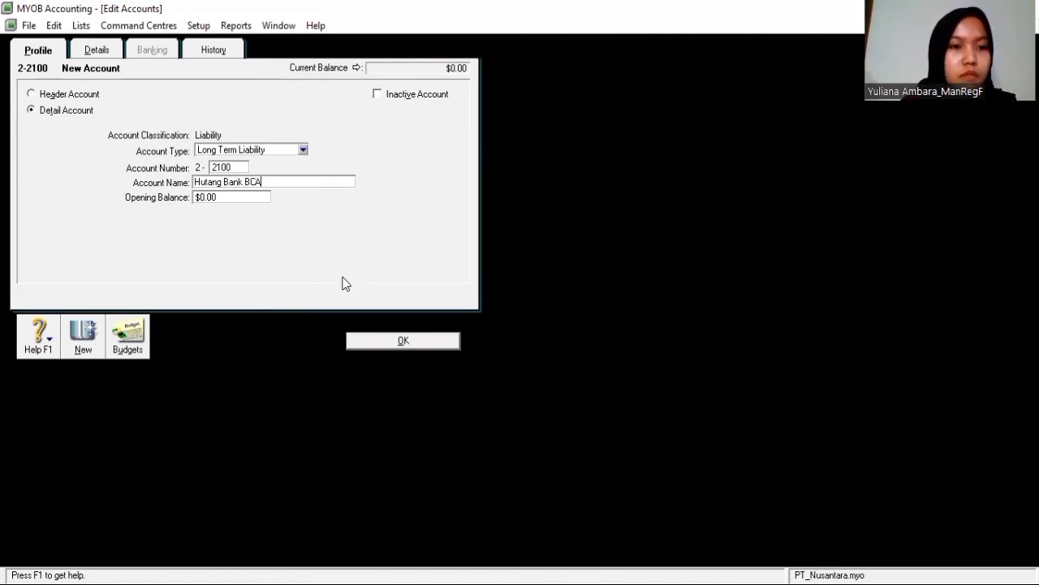
pyautogui.click(390, 341)
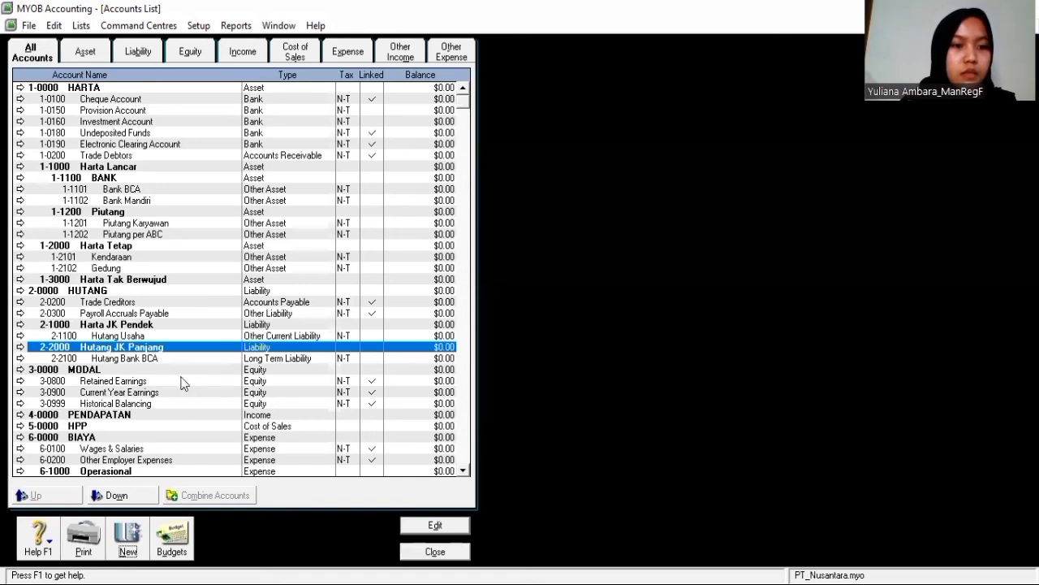
# Select the Operasional expense header and start a new account
pyautogui.click(180, 358)
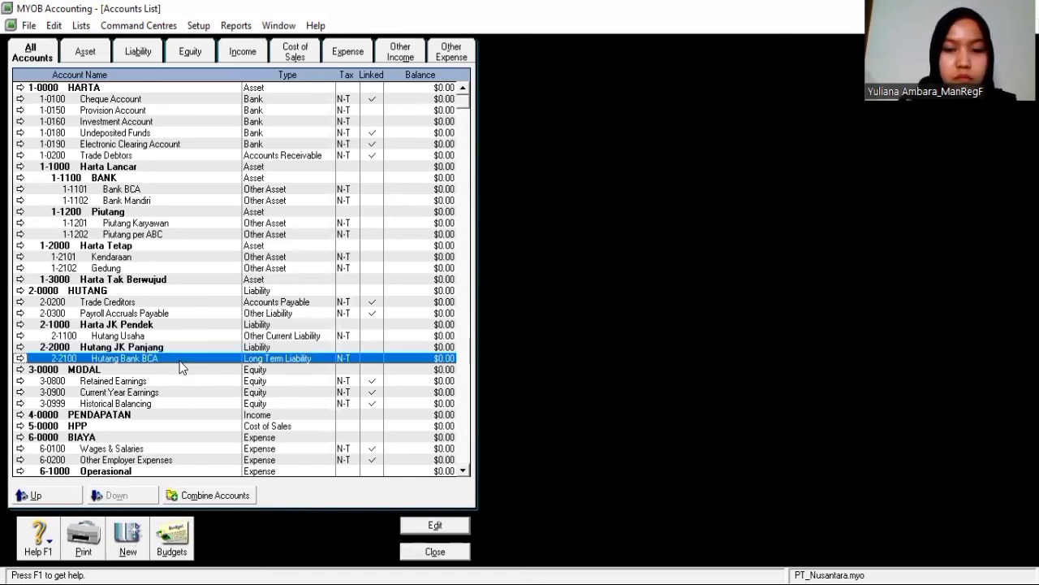
pyautogui.click(180, 370)
pyautogui.click(127, 471)
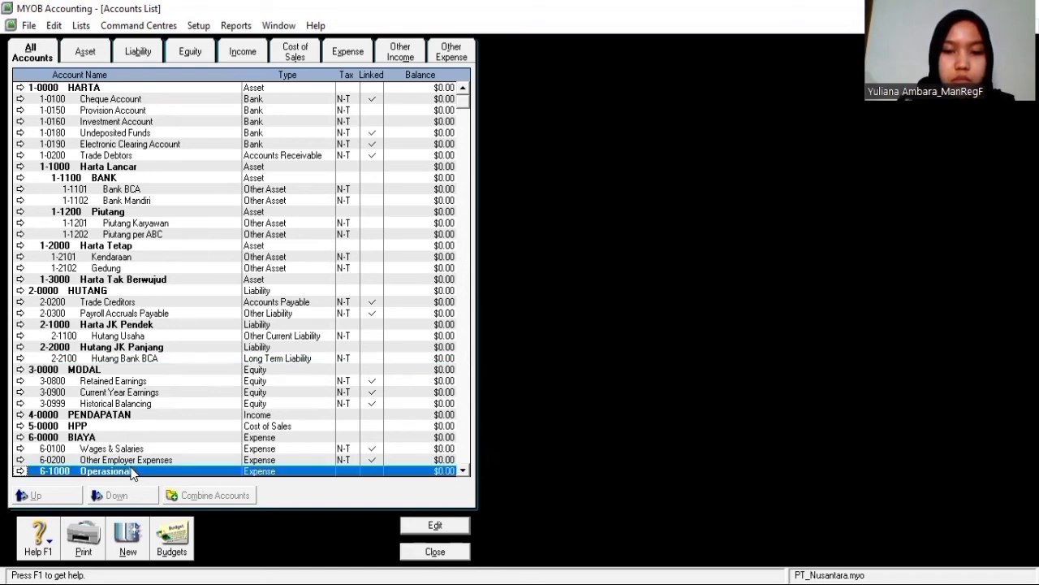
pyautogui.click(132, 463)
pyautogui.click(150, 469)
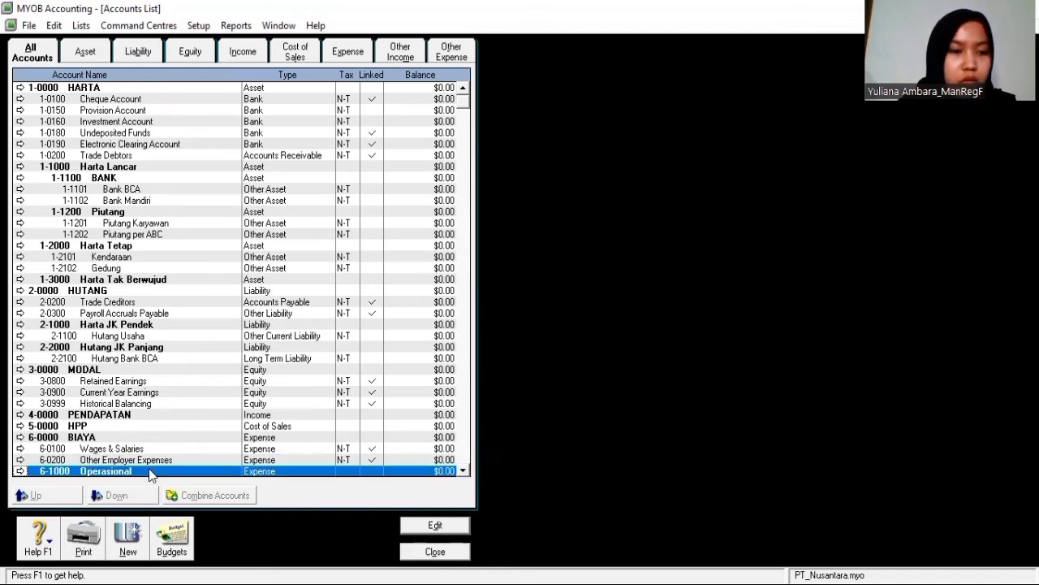
pyautogui.click(130, 534)
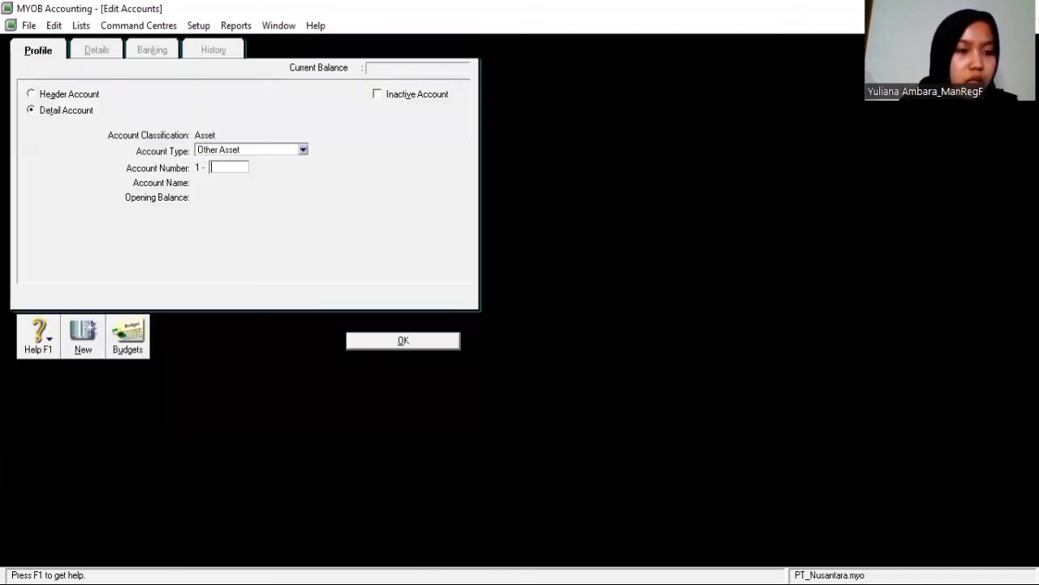
# Fill in an Expense account numbered 6-1100 named Biaya Perjalanan
pyautogui.click(304, 151)
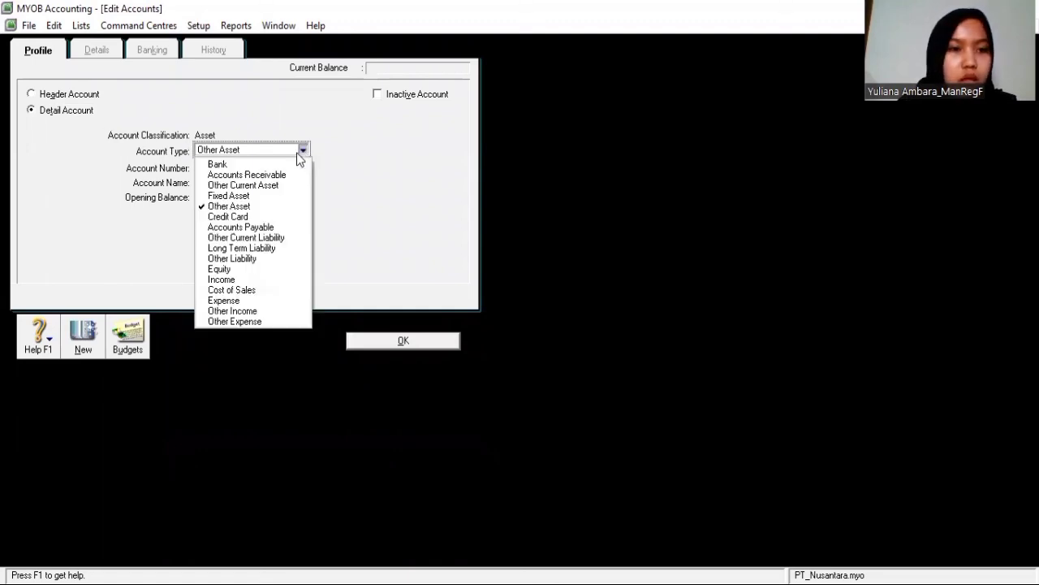
pyautogui.click(243, 302)
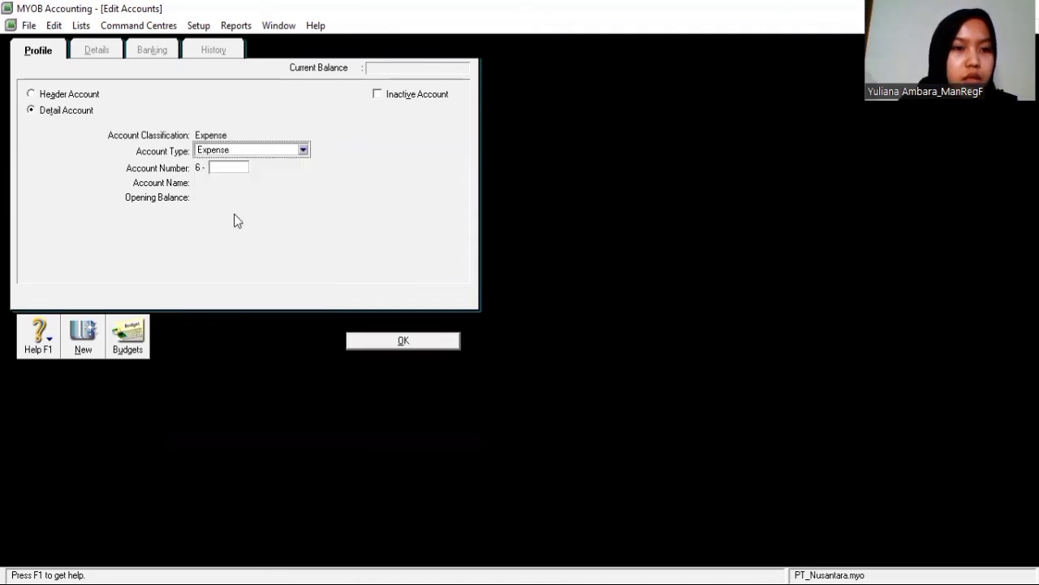
pyautogui.click(231, 168)
pyautogui.write('1')
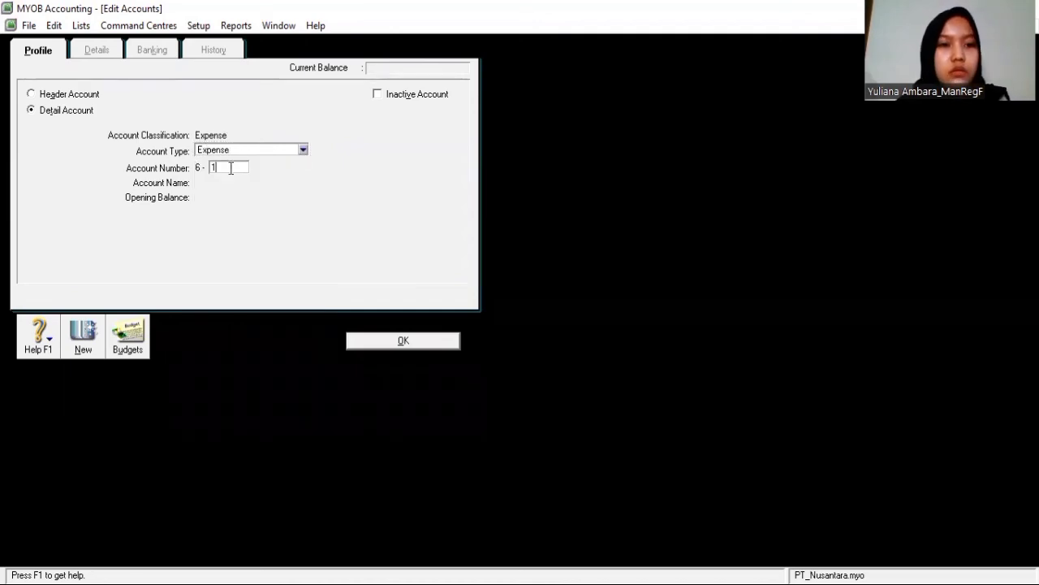
pyautogui.write('100')
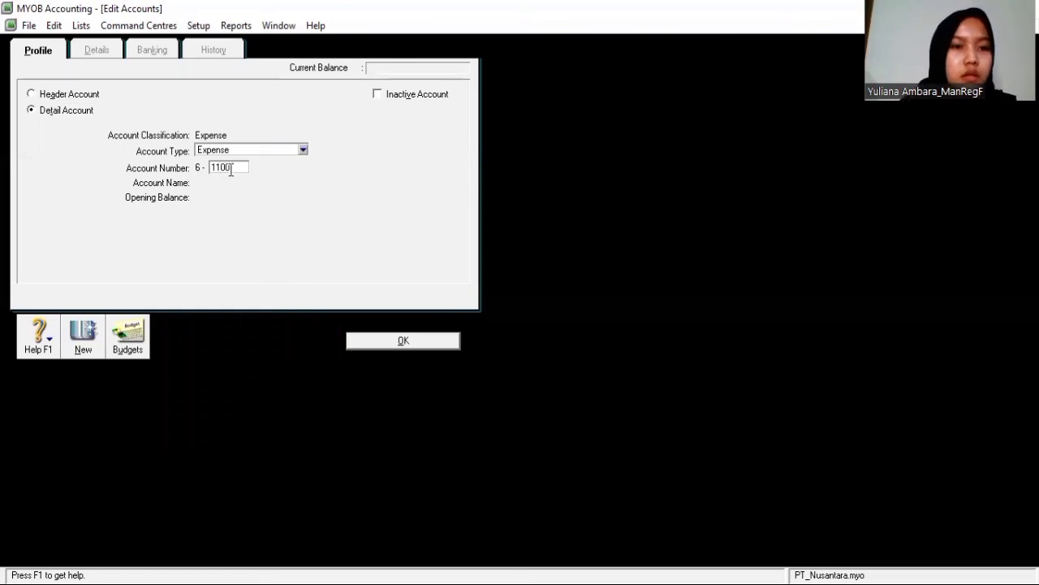
pyautogui.press('Tab')
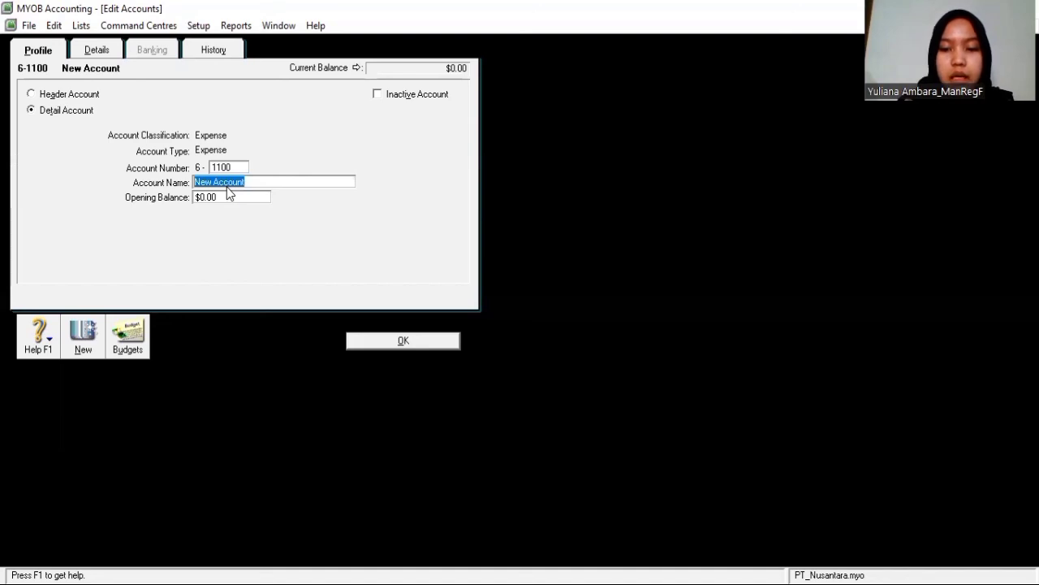
pyautogui.write('b')
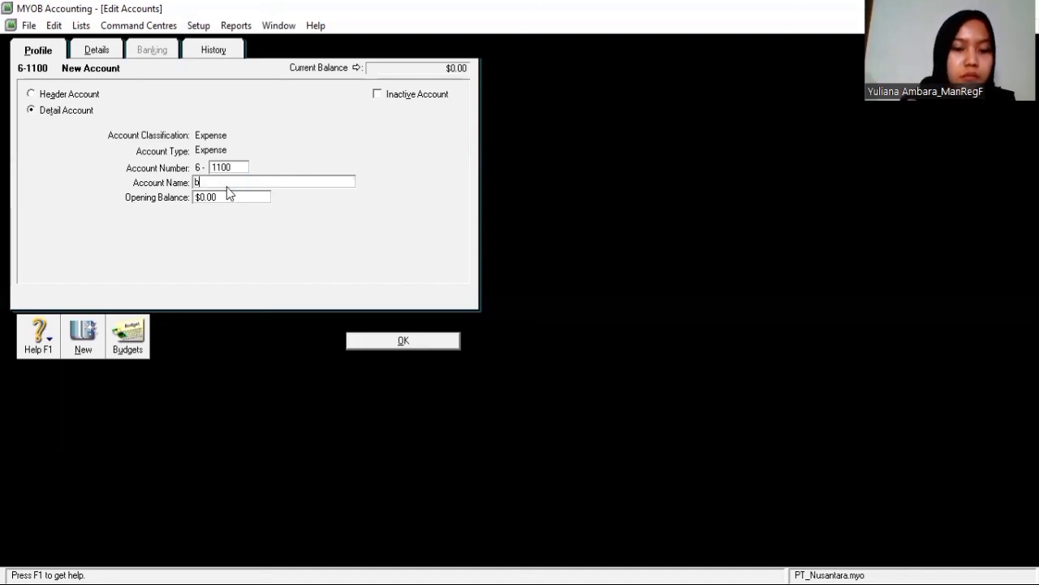
pyautogui.press('BackSpace')
pyautogui.write('B')
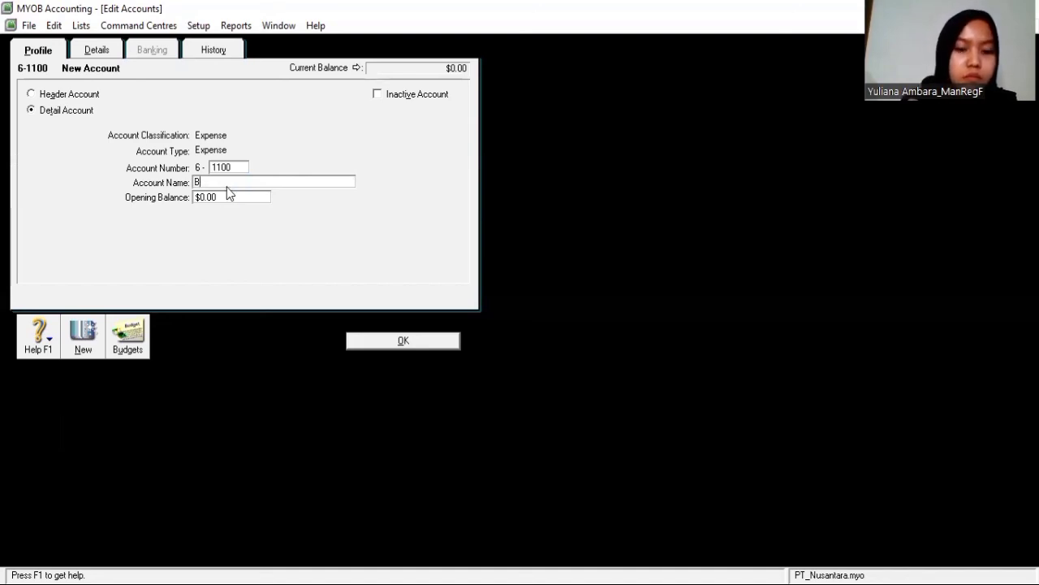
pyautogui.write('iaya Pe')
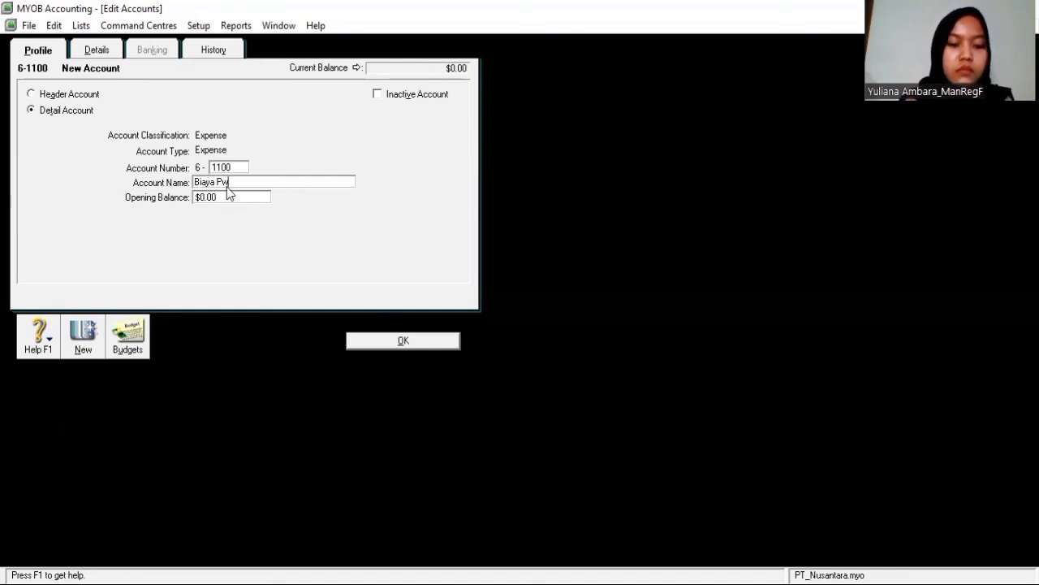
pyautogui.write('erjalanan')
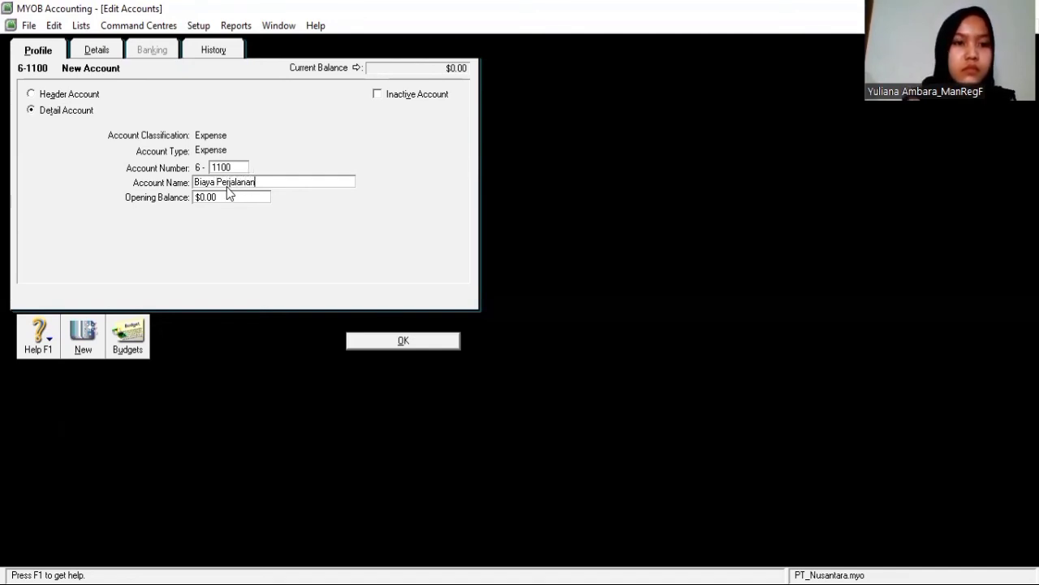
# Save Biaya Perjalanan and select it in the accounts list
pyautogui.click(390, 343)
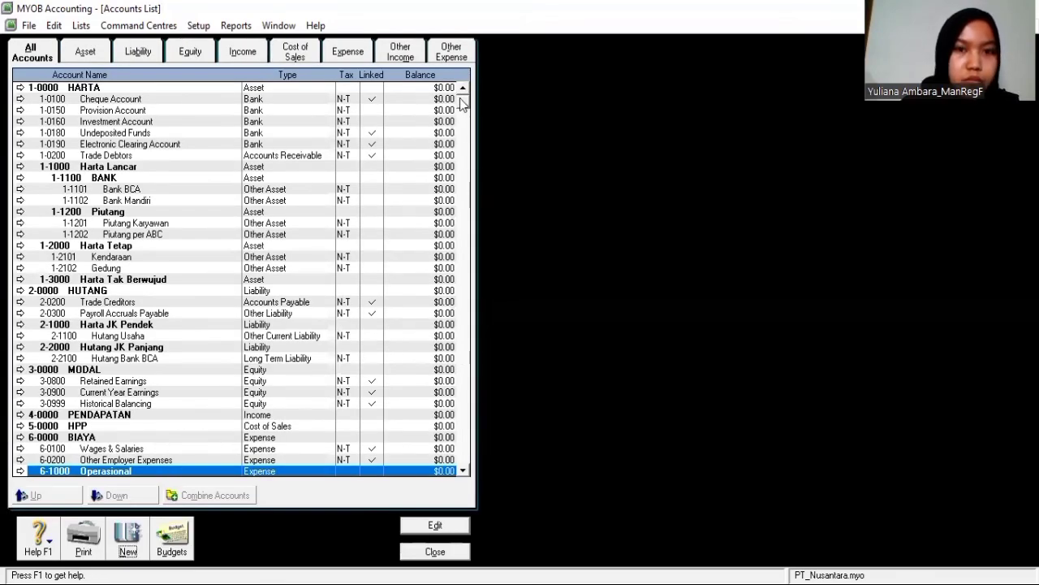
pyautogui.moveTo(461, 126); pyautogui.dragTo(460, 180)
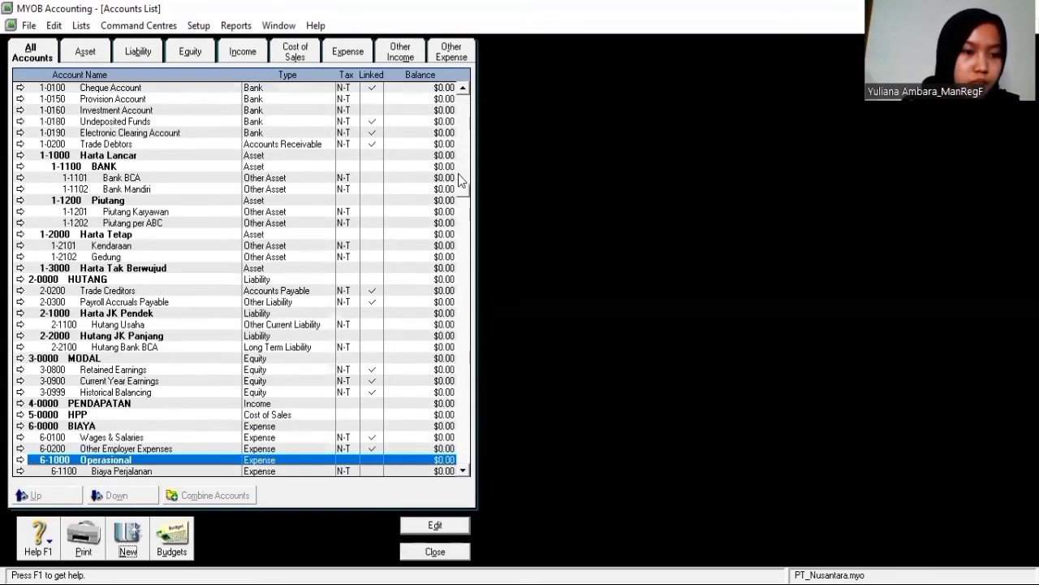
pyautogui.click(199, 470)
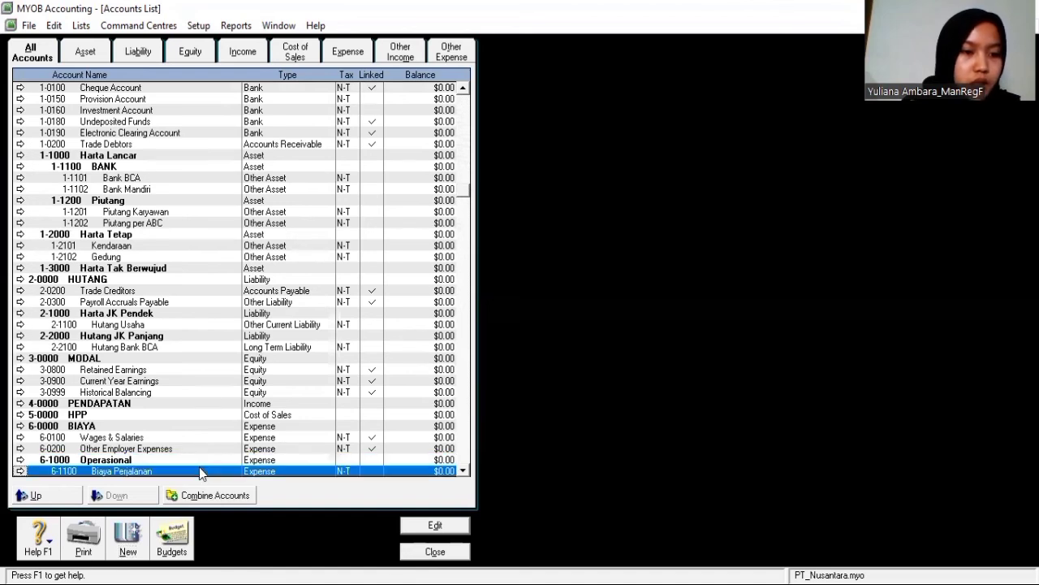
# Create and save Expense account 6-1101 named Biaya Penginapan
pyautogui.click(126, 543)
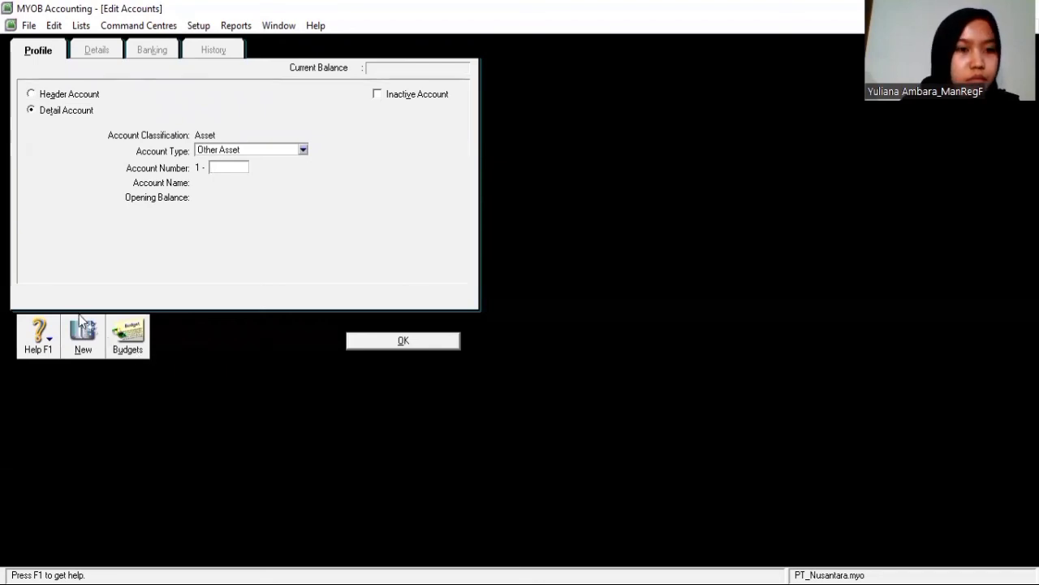
pyautogui.click(295, 157)
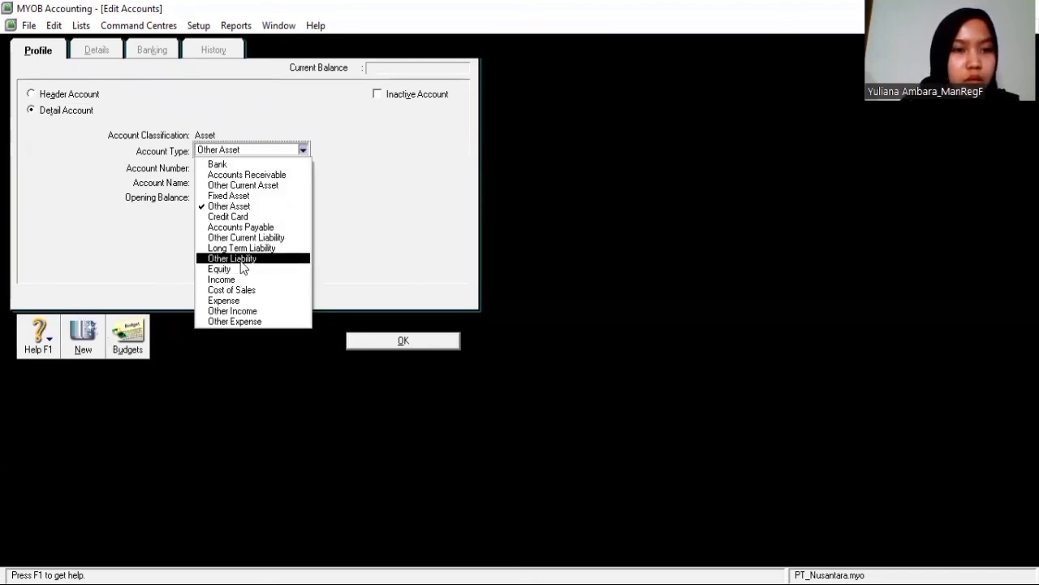
pyautogui.click(242, 301)
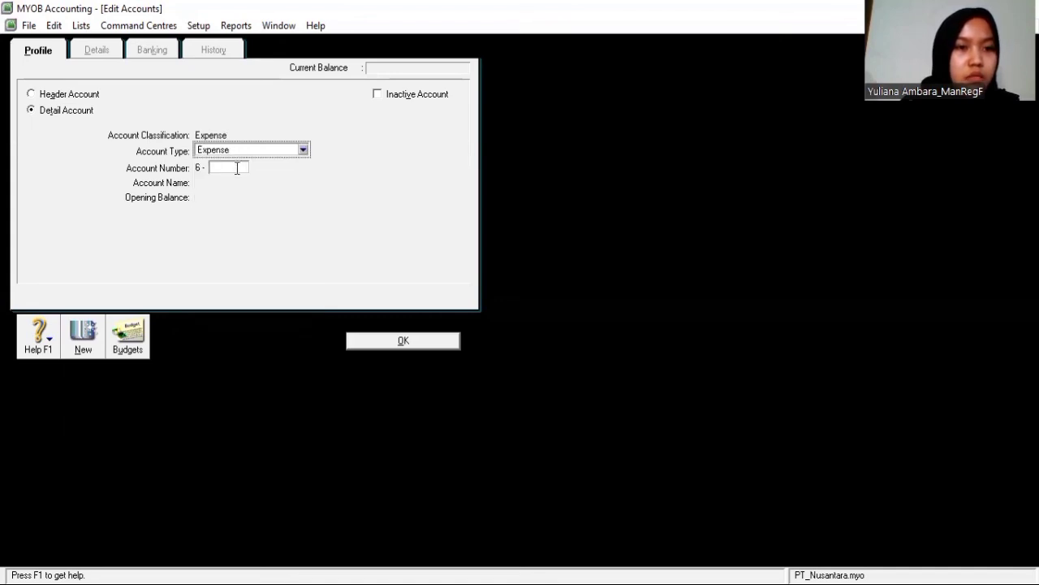
pyautogui.click(236, 167)
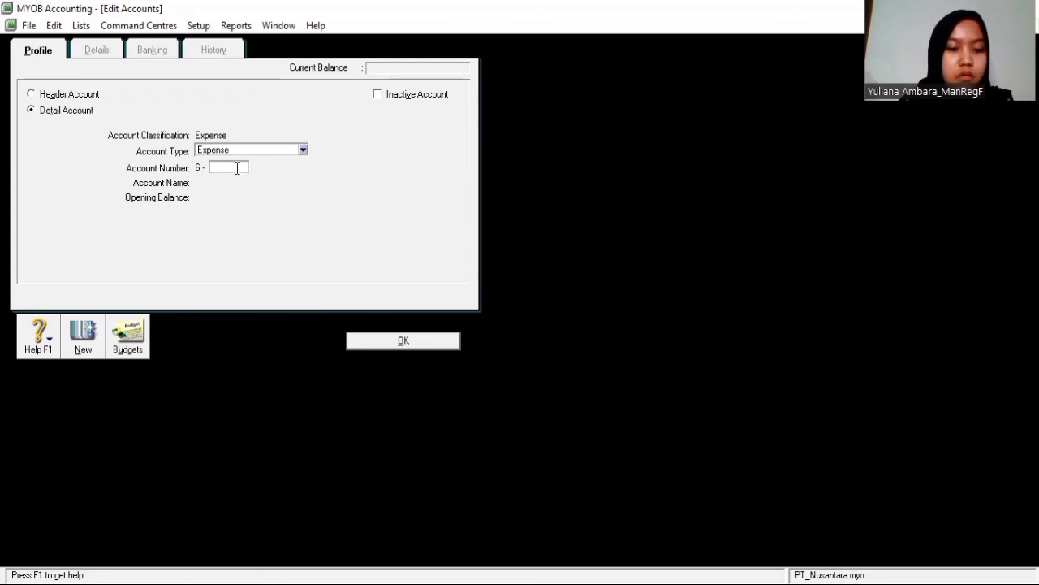
pyautogui.write('1101')
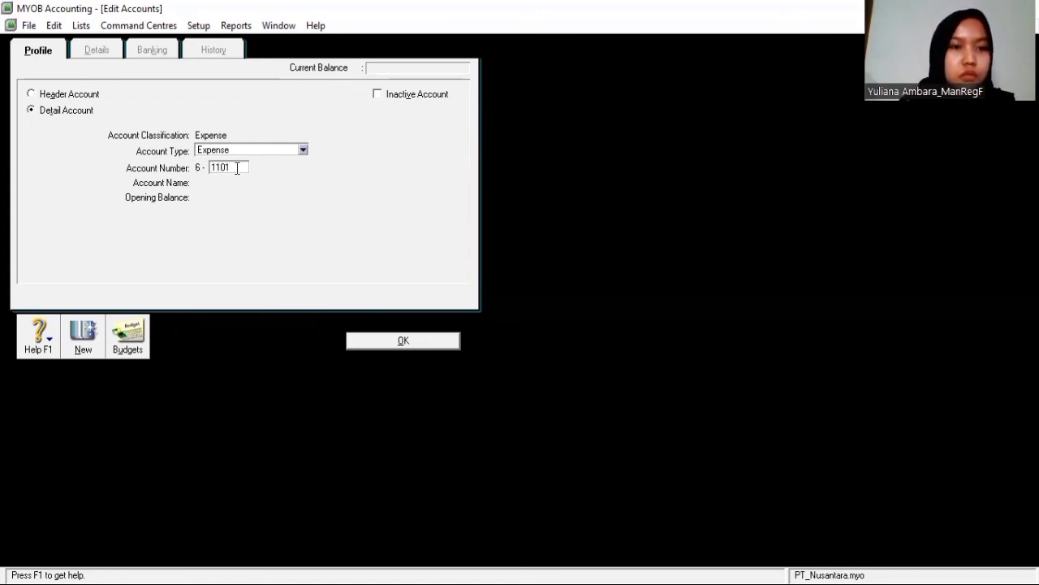
pyautogui.press('Tab')
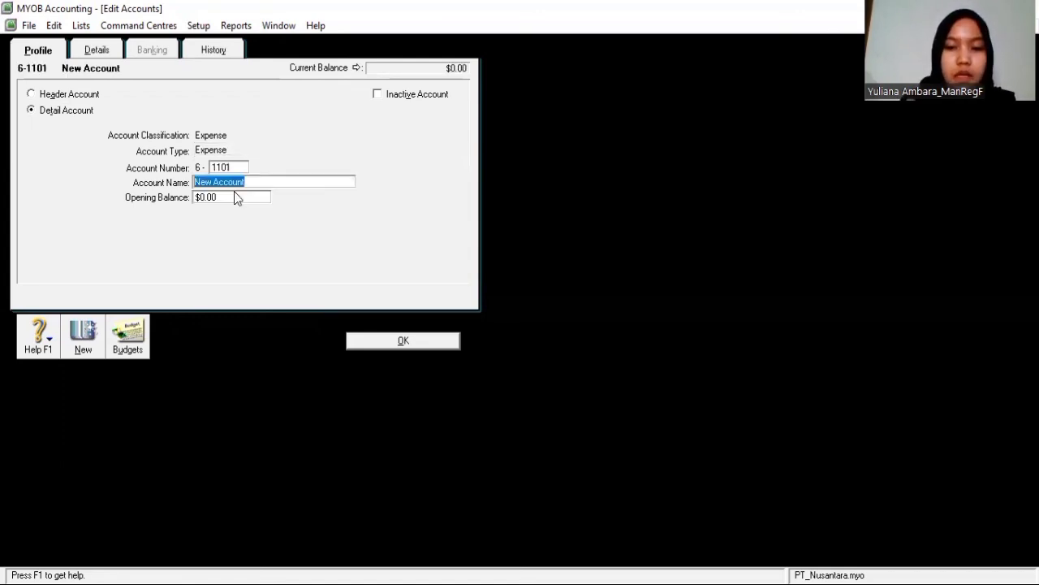
pyautogui.write('Biaya')
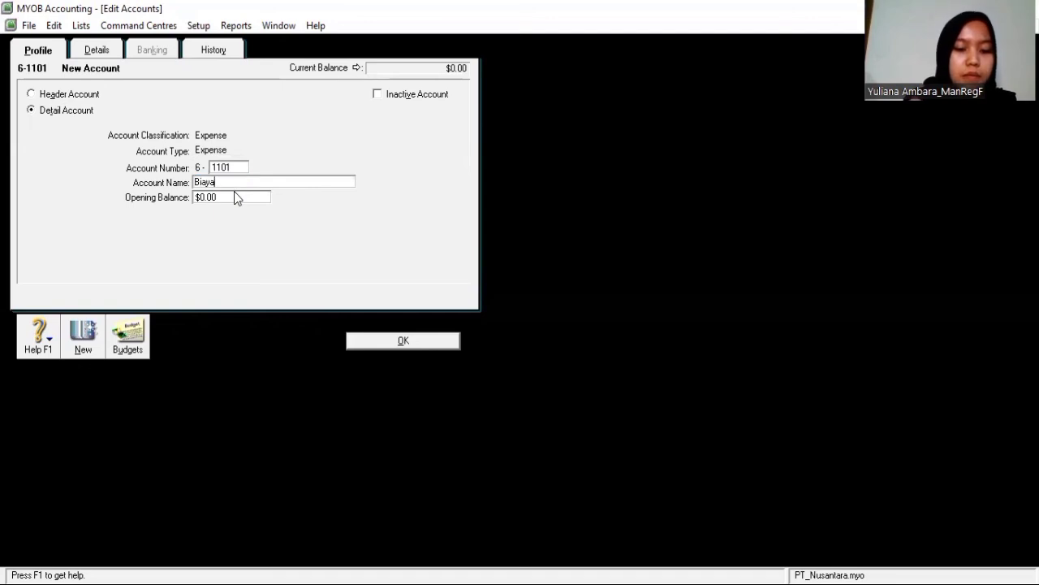
pyautogui.write(' Penginapan')
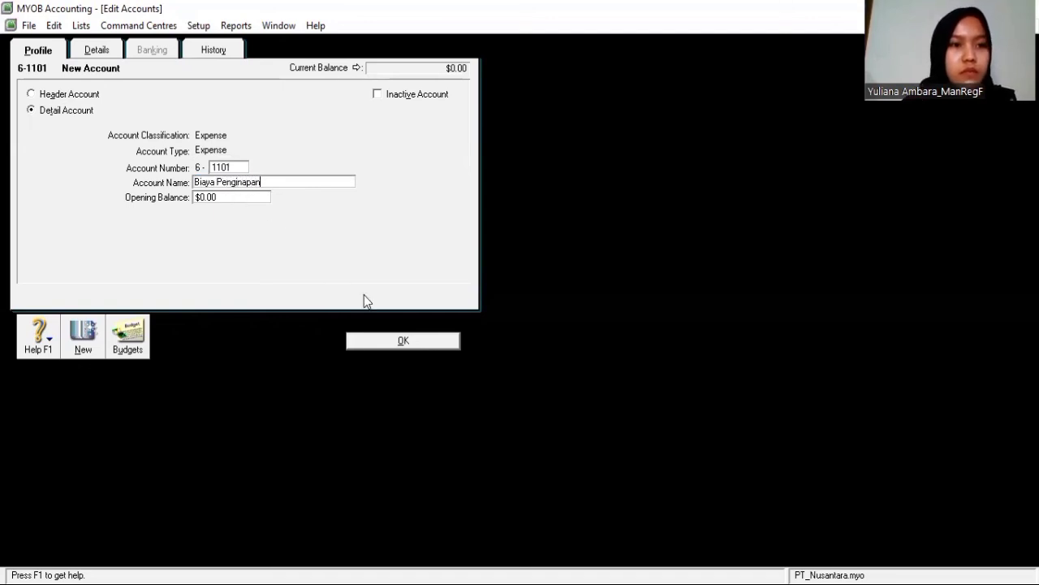
pyautogui.click(388, 341)
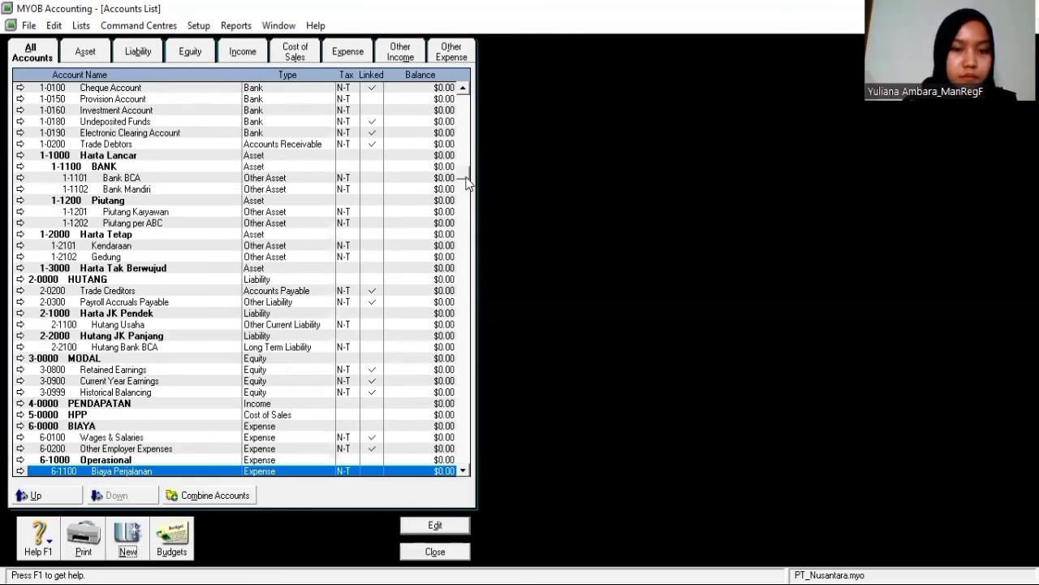
# Step down the expense accounts from Operasional through Perawatan to BIAYA LAIN to check them
pyautogui.scroll(-1, 461, 215)
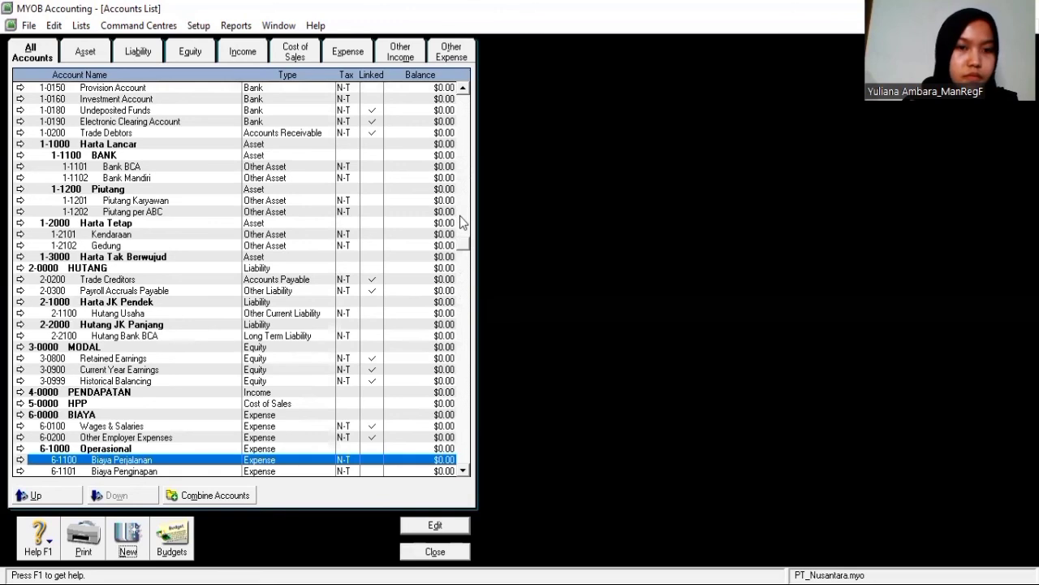
pyautogui.click(466, 278)
pyautogui.click(160, 413)
pyautogui.click(151, 449)
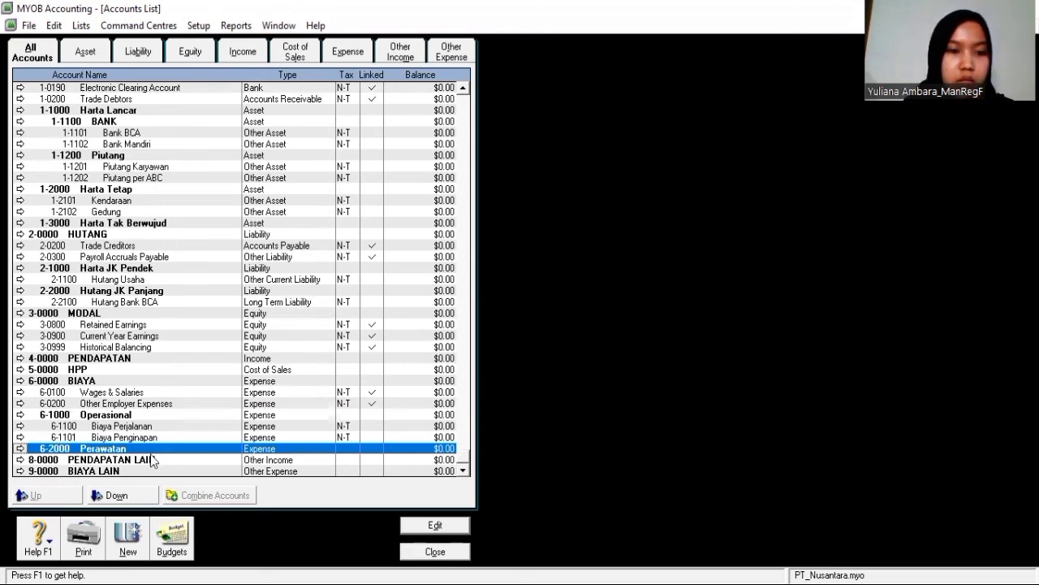
pyautogui.click(152, 459)
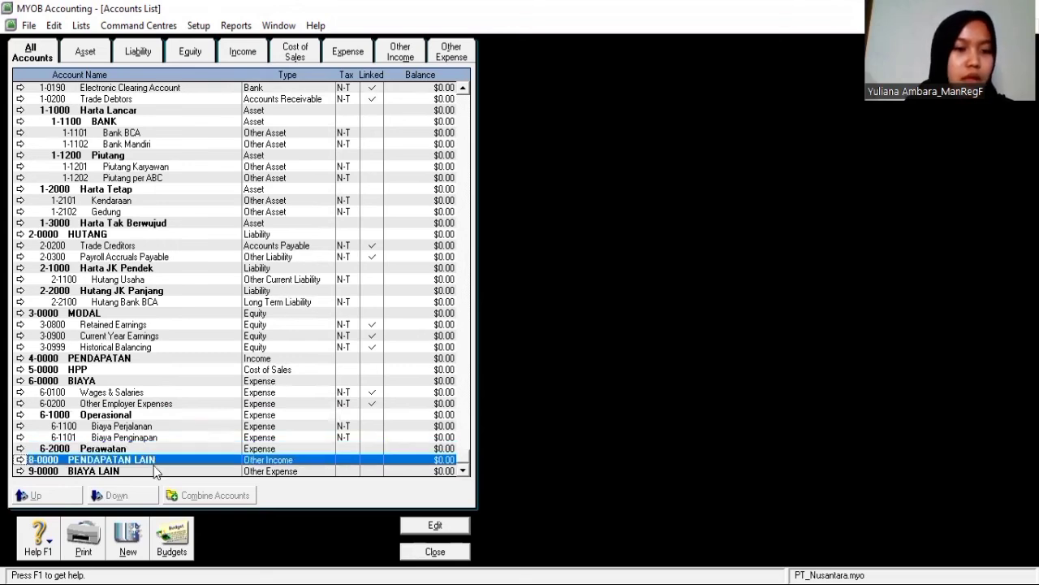
pyautogui.click(155, 467)
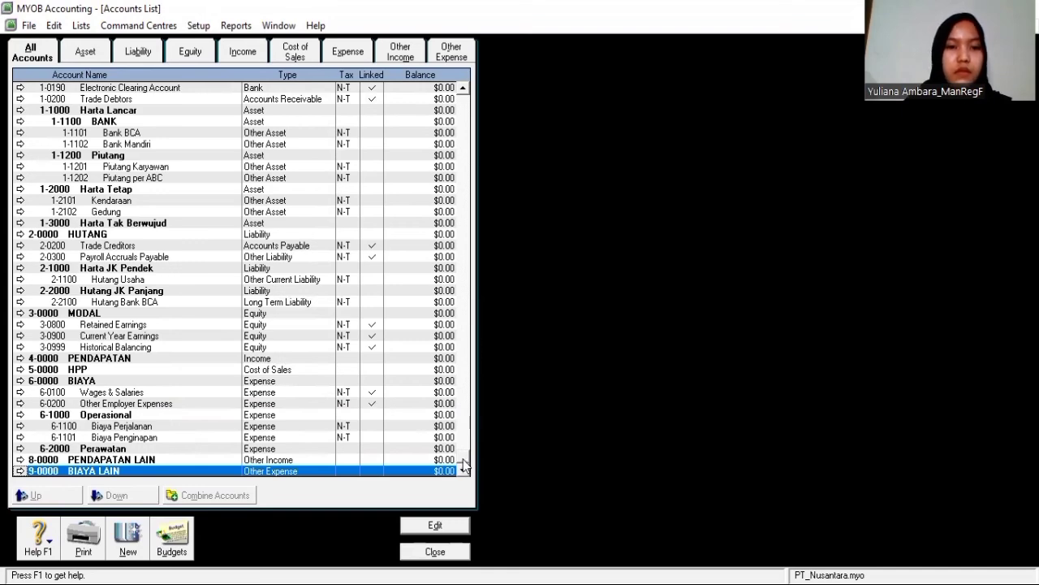
# Scroll the Accounts List back up to the top
pyautogui.scroll(1, 467, 362)
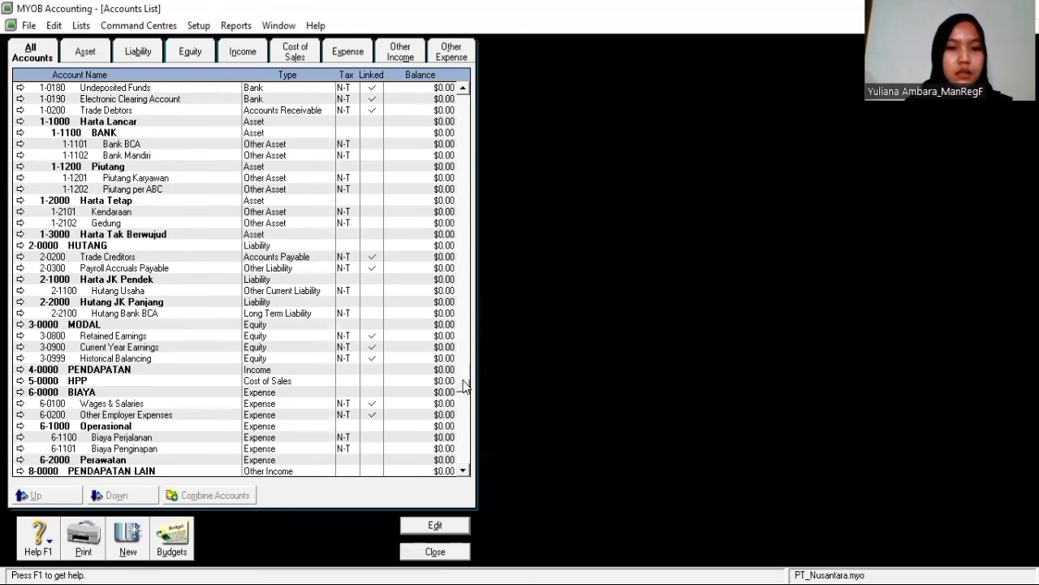
pyautogui.moveTo(461, 375); pyautogui.dragTo(475, 242)
pyautogui.click(463, 87)
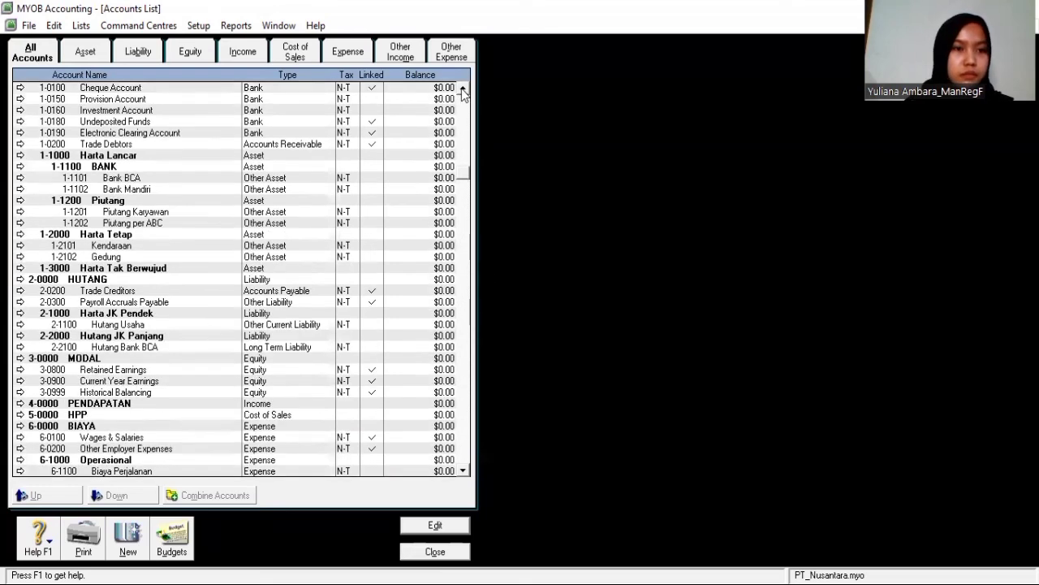
pyautogui.click(463, 87)
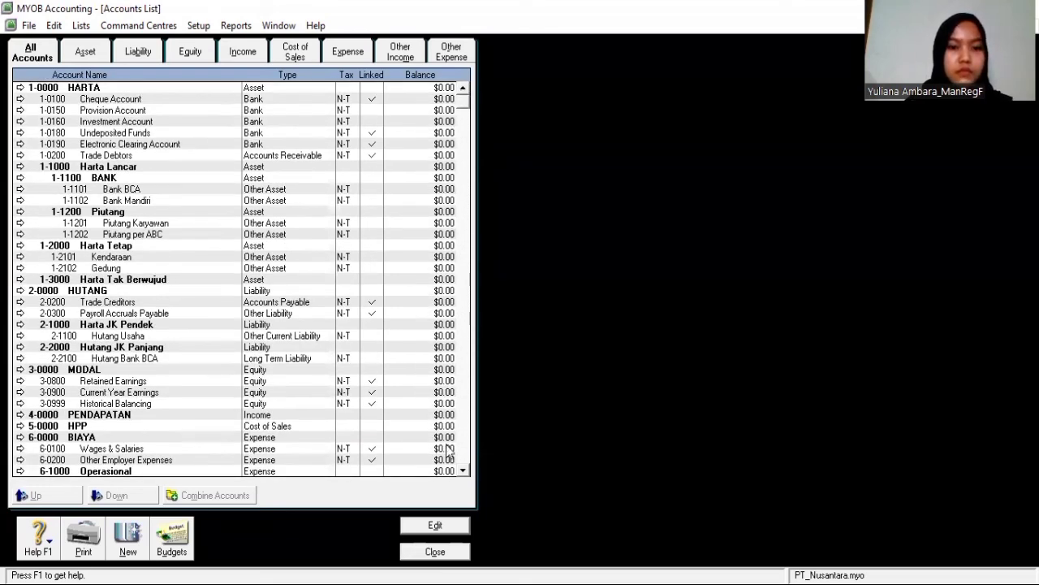
pyautogui.click(463, 470)
pyautogui.click(463, 470)
pyautogui.click(463, 470)
pyautogui.click(463, 470)
pyautogui.click(463, 470)
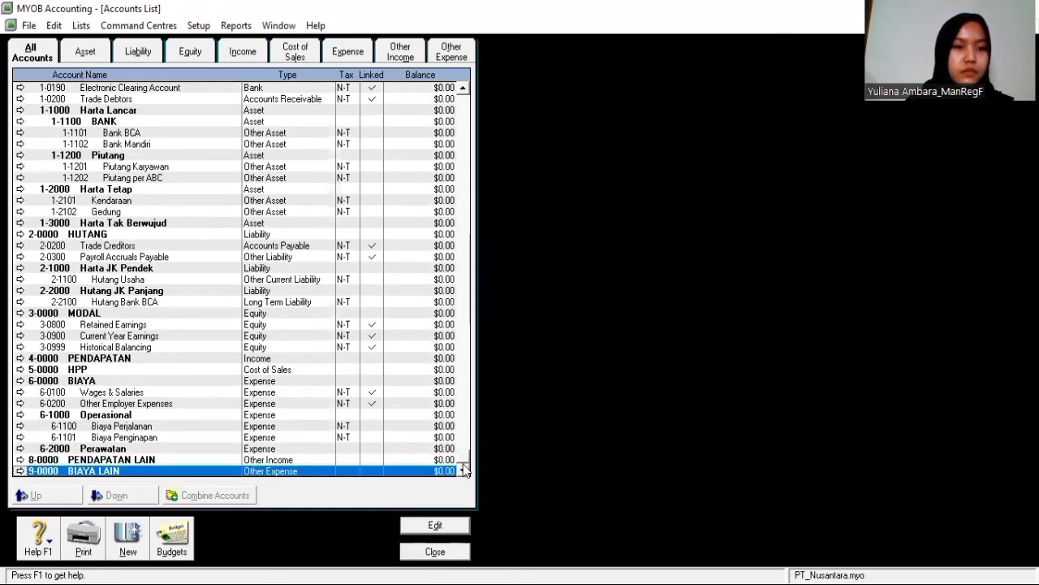
pyautogui.click(463, 88)
pyautogui.click(463, 88)
pyautogui.click(463, 88)
pyautogui.click(463, 88)
pyautogui.click(463, 88)
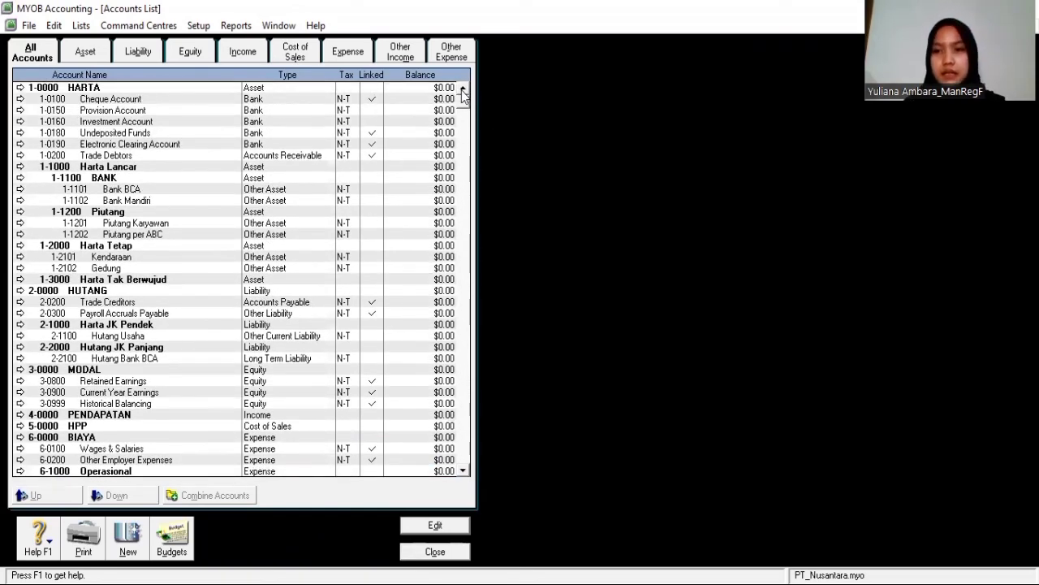